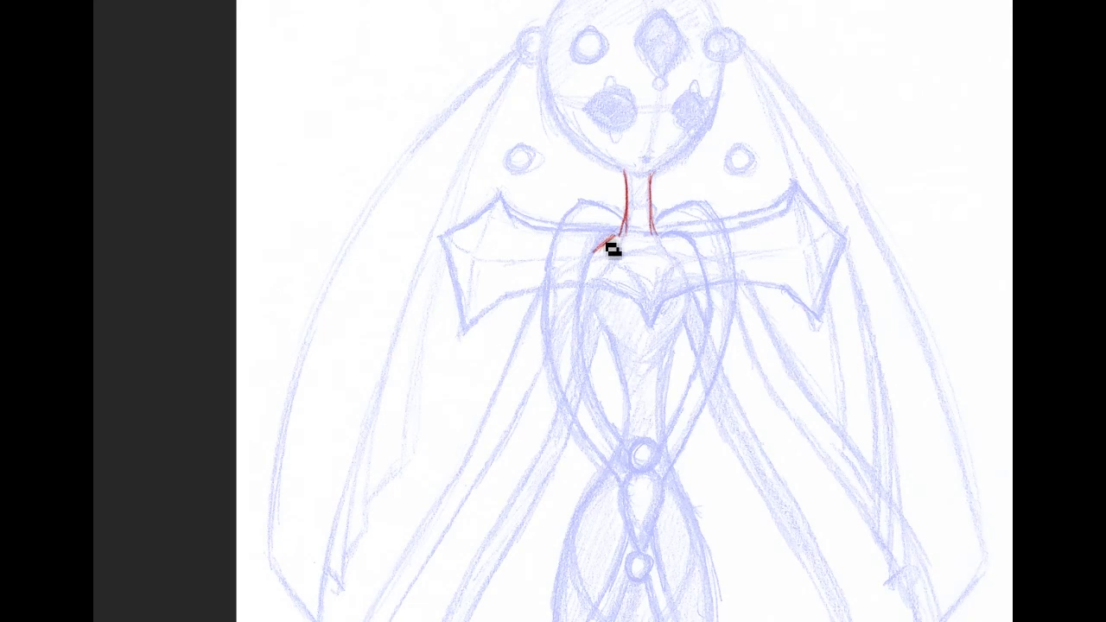
Trace the figure's shoulders, the tapering sides of the torso and the small waist arch in red over the blue sketch.
{"action": "left_click_drag", "start_coordinate": [594, 299], "coordinate": [634, 402]}
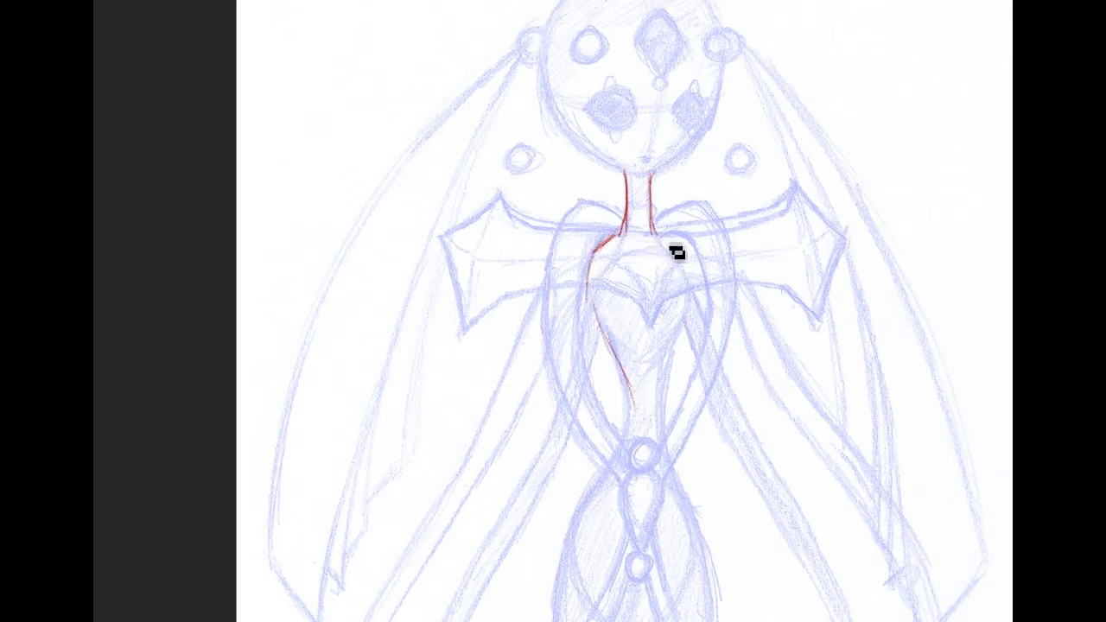
{"action": "left_click_drag", "start_coordinate": [674, 247], "coordinate": [690, 297]}
{"action": "mouse_move", "coordinate": [666, 239]}
{"action": "left_mouse_down"}
{"action": "mouse_move", "coordinate": [689, 326]}
{"action": "mouse_move", "coordinate": [691, 296]}
{"action": "left_mouse_up"}
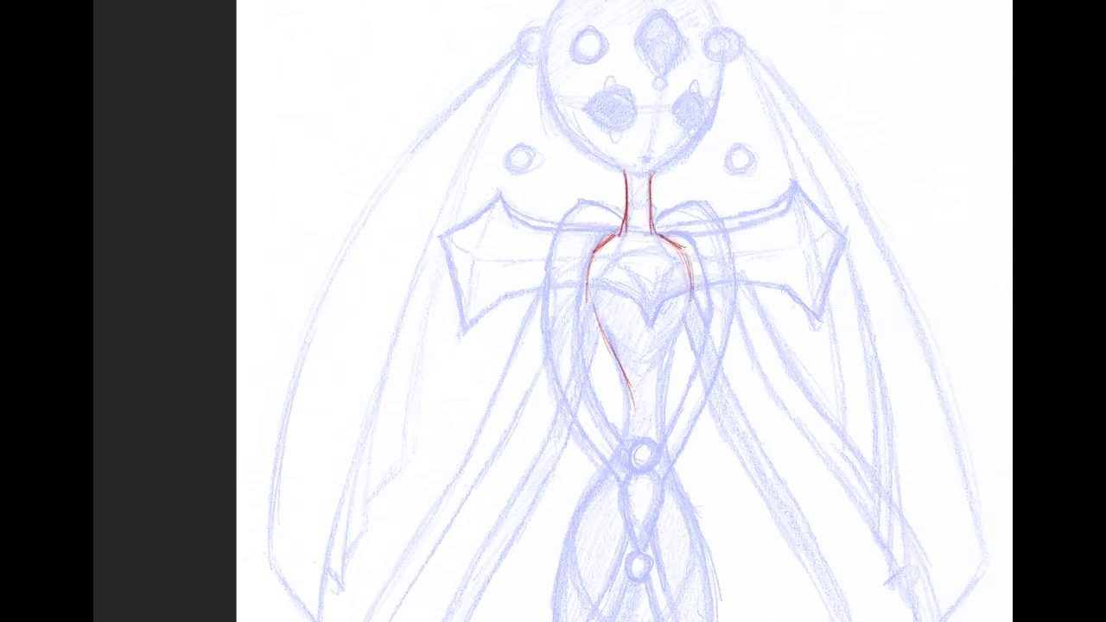
{"action": "scroll", "coordinate": [795, 316], "scroll_direction": "down", "scroll_amount": 1}
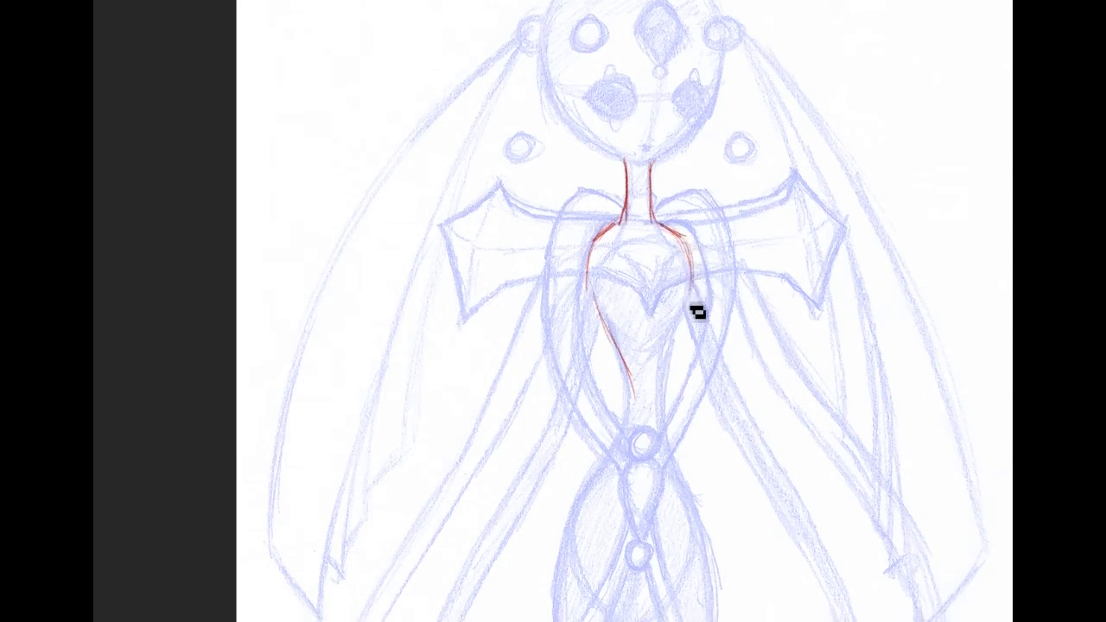
{"action": "left_click_drag", "start_coordinate": [692, 294], "coordinate": [659, 387]}
{"action": "mouse_move", "coordinate": [637, 380]}
{"action": "left_mouse_down"}
{"action": "mouse_move", "coordinate": [661, 398]}
{"action": "mouse_move", "coordinate": [630, 403]}
{"action": "left_mouse_up"}
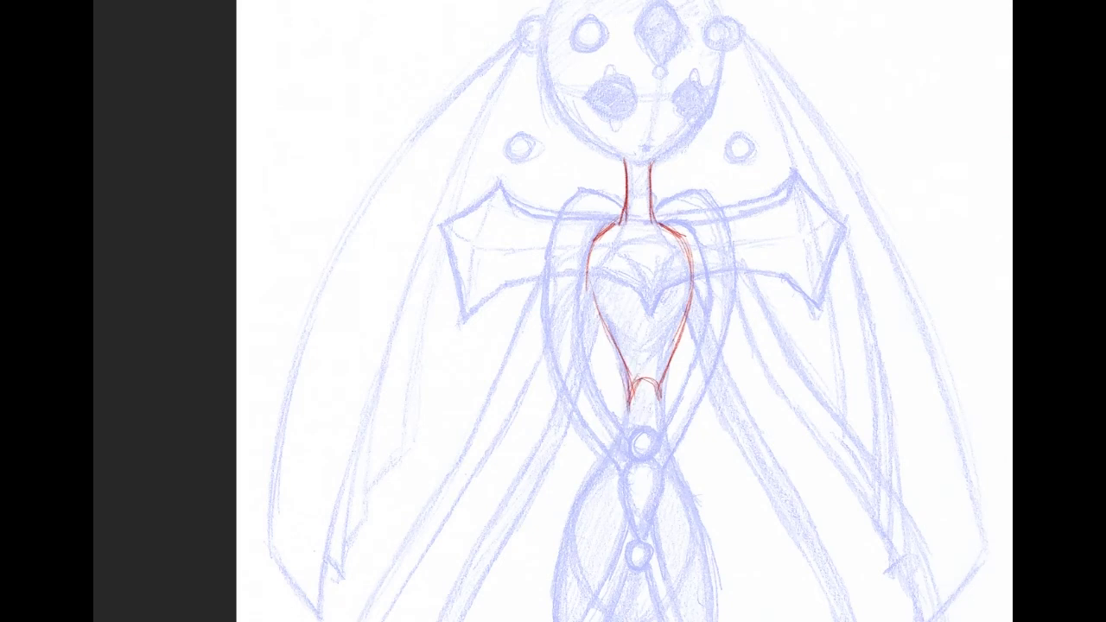
Trace both sides of the waist flaring out into the upper hips in red.
{"action": "scroll", "coordinate": [624, 311], "scroll_direction": "down", "scroll_amount": 3}
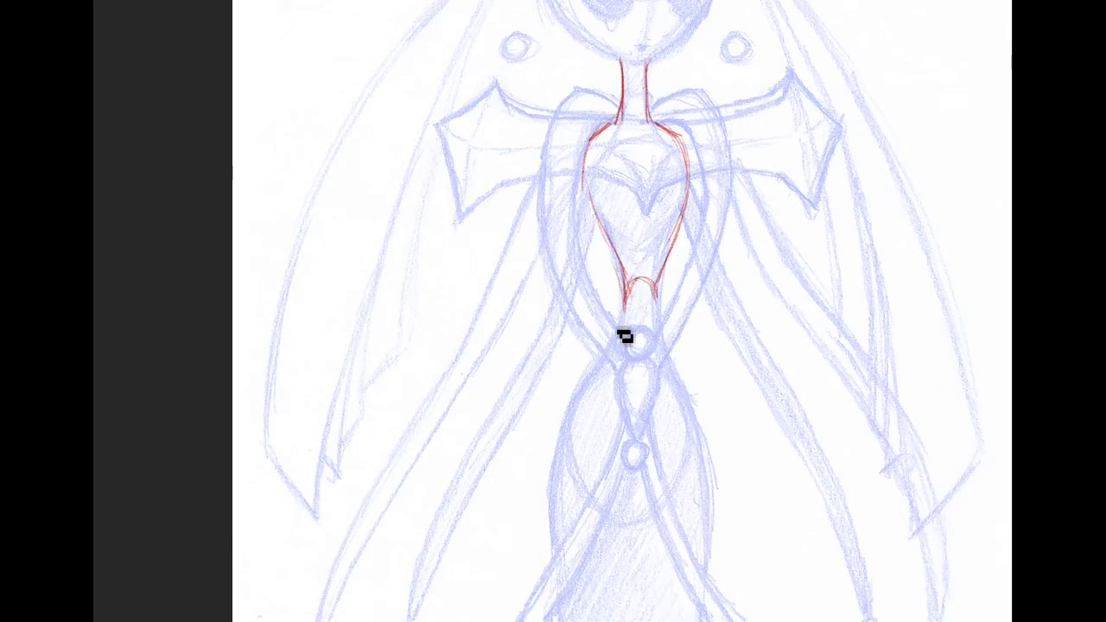
{"action": "left_click_drag", "start_coordinate": [624, 316], "coordinate": [587, 374]}
{"action": "left_click_drag", "start_coordinate": [560, 455], "coordinate": [587, 375]}
{"action": "left_click_drag", "start_coordinate": [679, 374], "coordinate": [712, 481]}
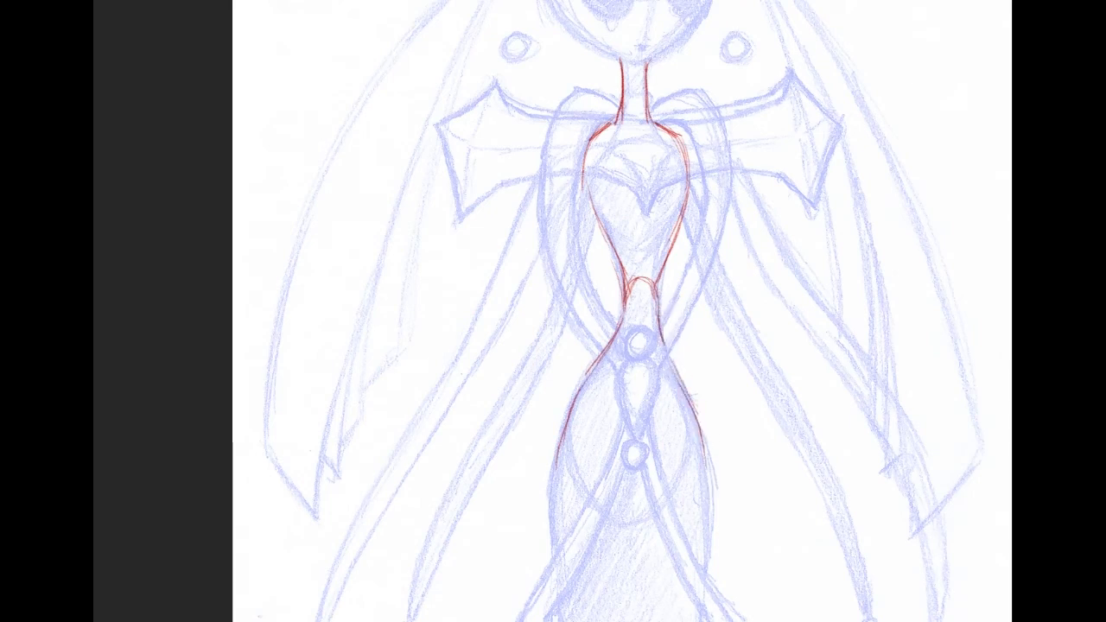
Extend the red hip outlines on both sides down to the top of the long skirt column.
{"action": "left_click_drag", "start_coordinate": [899, 86], "coordinate": [903, 269]}
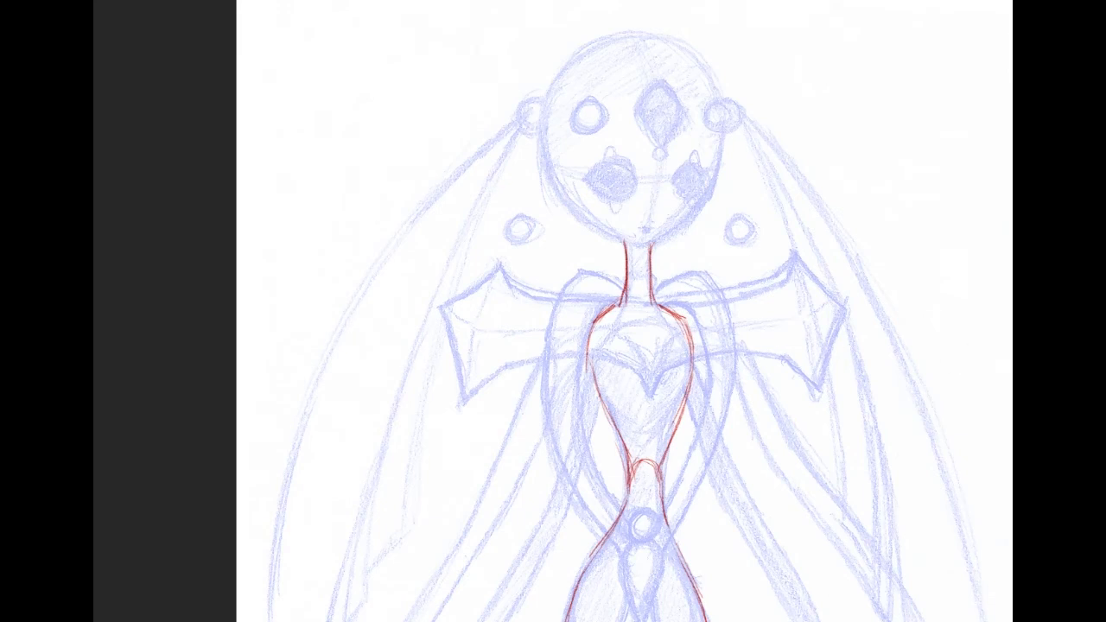
{"action": "key", "text": "ctrl+minus"}
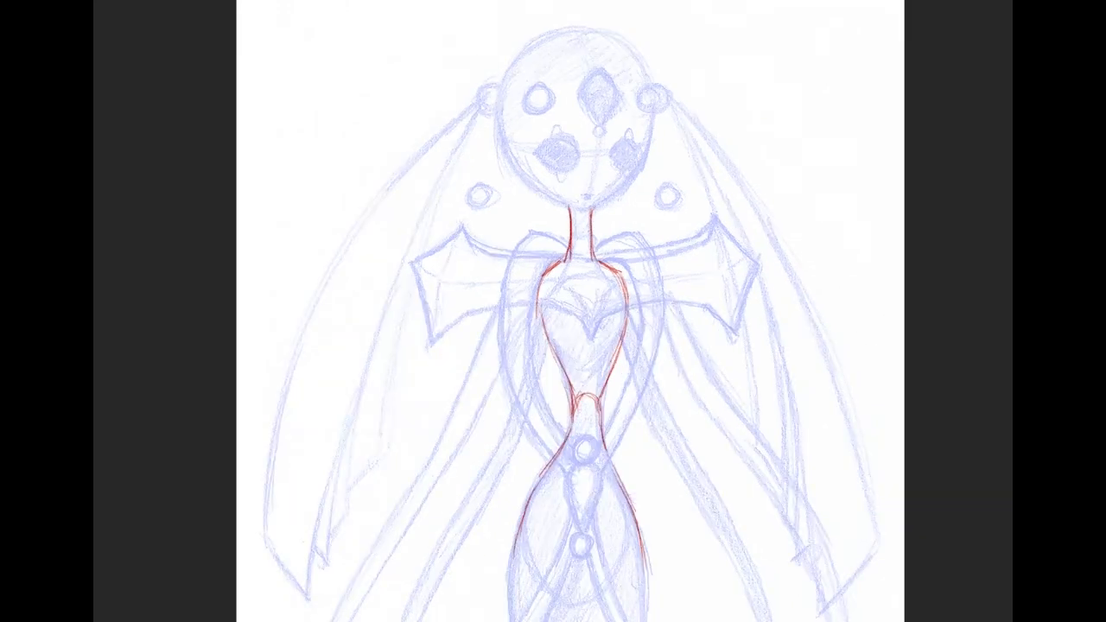
{"action": "left_click_drag", "start_coordinate": [520, 465], "coordinate": [553, 408]}
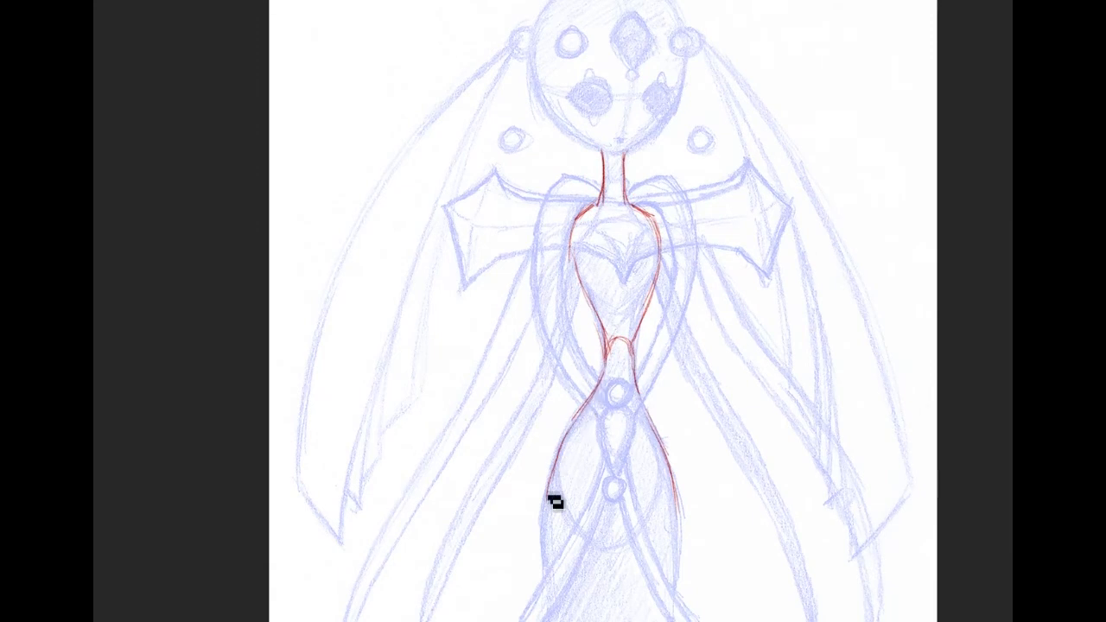
{"action": "left_click_drag", "start_coordinate": [563, 545], "coordinate": [611, 269]}
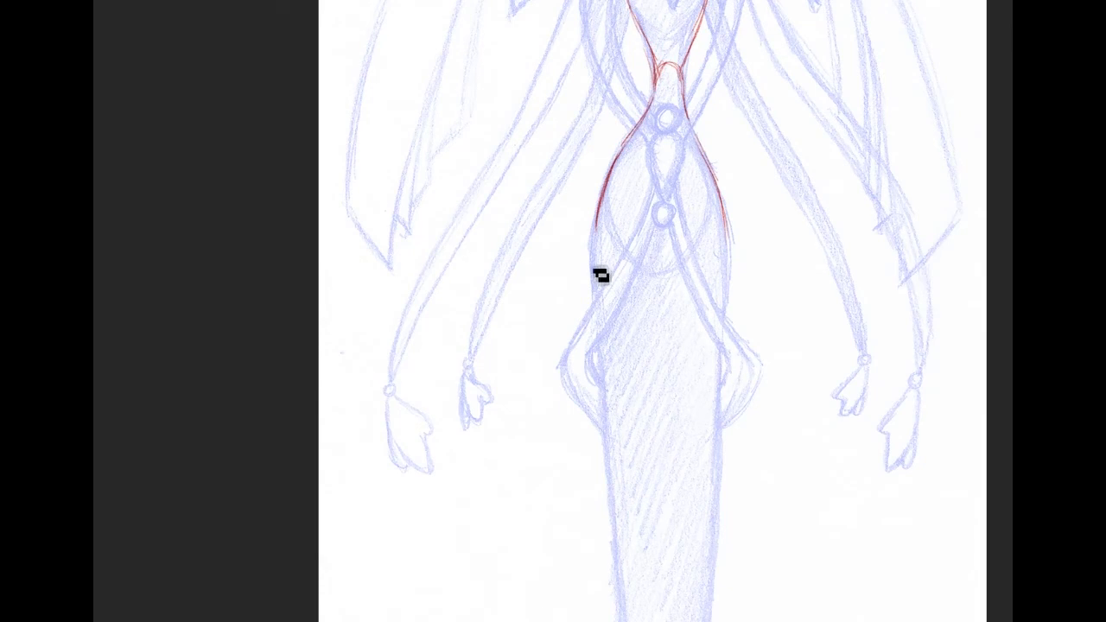
{"action": "left_click_drag", "start_coordinate": [598, 233], "coordinate": [597, 328]}
{"action": "left_click_drag", "start_coordinate": [731, 251], "coordinate": [732, 348]}
Draw a V-shaped neckline below the neck and a small oval arm socket on the left side of the chest.
{"action": "left_click_drag", "start_coordinate": [662, 76], "coordinate": [665, 272]}
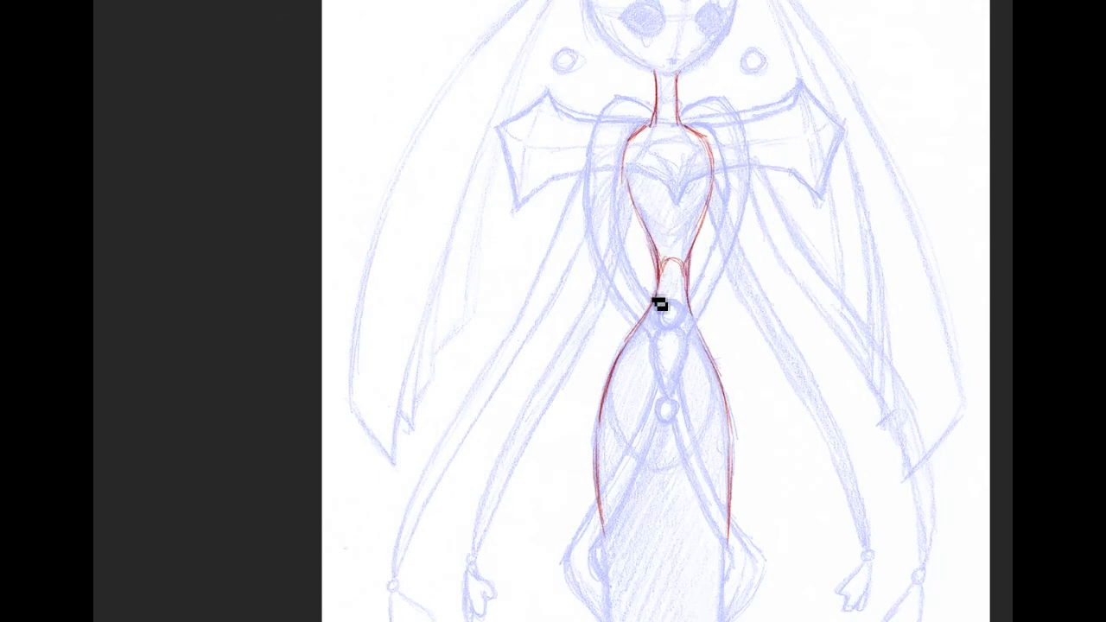
{"action": "left_click_drag", "start_coordinate": [681, 135], "coordinate": [691, 202]}
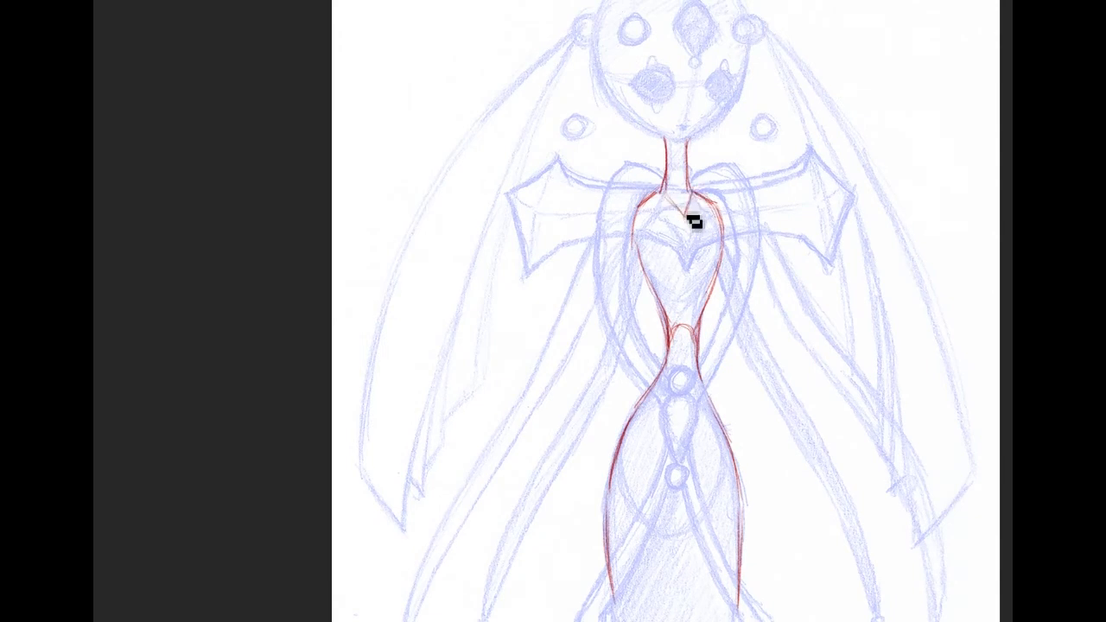
{"action": "left_click_drag", "start_coordinate": [758, 409], "coordinate": [743, 203]}
{"action": "mouse_move", "coordinate": [829, 300]}
{"action": "left_mouse_down"}
{"action": "mouse_move", "coordinate": [860, 393]}
{"action": "mouse_move", "coordinate": [859, 433]}
{"action": "left_mouse_up"}
{"action": "mouse_move", "coordinate": [657, 142]}
{"action": "left_mouse_down"}
{"action": "mouse_move", "coordinate": [661, 180]}
{"action": "mouse_move", "coordinate": [660, 138]}
{"action": "left_mouse_up"}
{"action": "key", "text": "ctrl+z"}
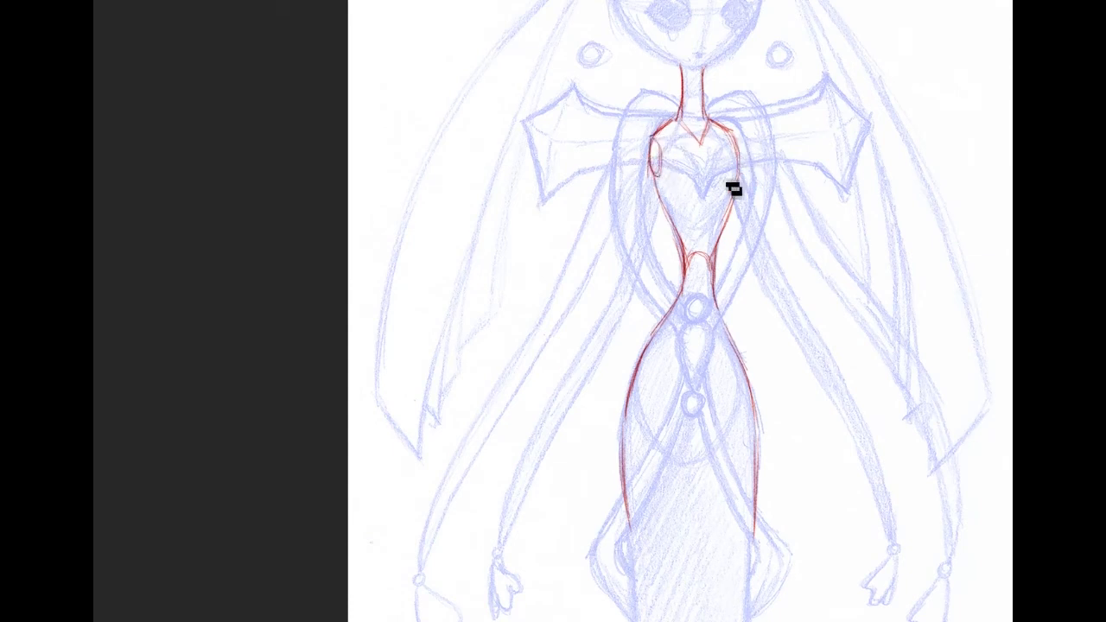
Try to draw a flat ellipse where the skirt column meets its rounded base.
{"action": "left_click_drag", "start_coordinate": [934, 470], "coordinate": [930, 395]}
{"action": "scroll", "coordinate": [682, 311], "scroll_direction": "down", "scroll_amount": 6}
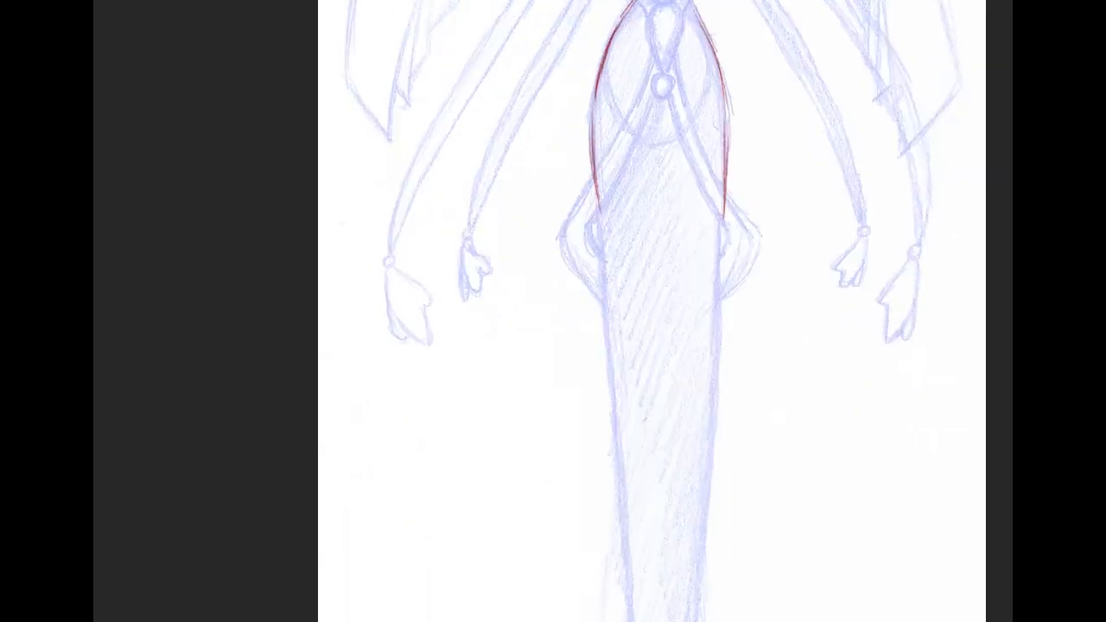
{"action": "mouse_move", "coordinate": [620, 511]}
{"action": "left_mouse_down"}
{"action": "mouse_move", "coordinate": [723, 503]}
{"action": "mouse_move", "coordinate": [609, 504]}
{"action": "mouse_move", "coordinate": [664, 500]}
{"action": "left_mouse_up"}
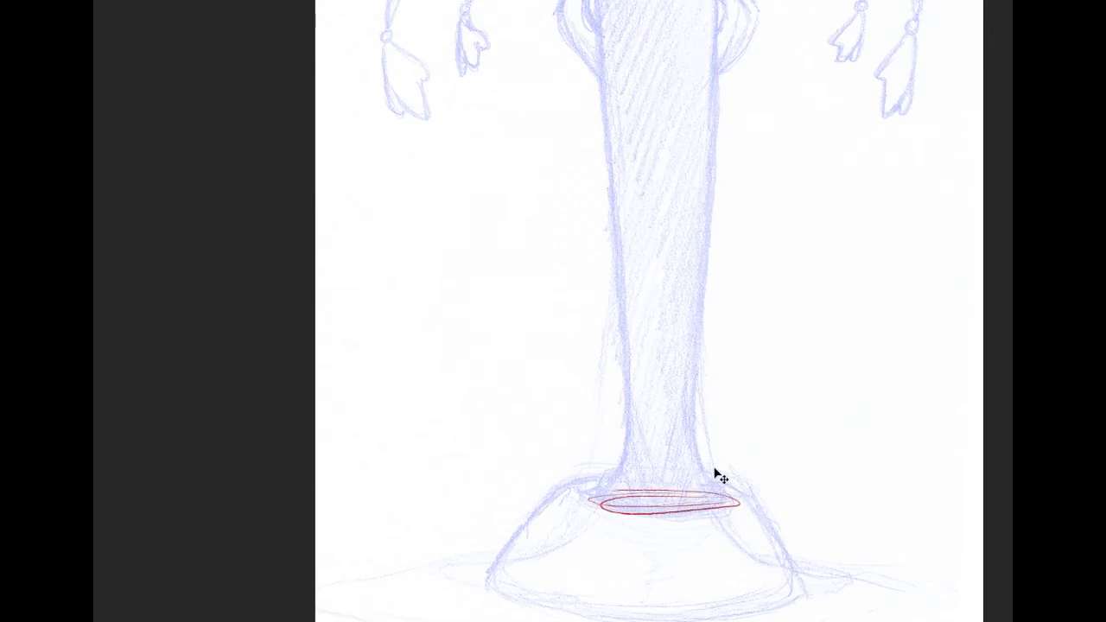
{"action": "scroll", "coordinate": [610, 230], "scroll_direction": "up", "scroll_amount": 6}
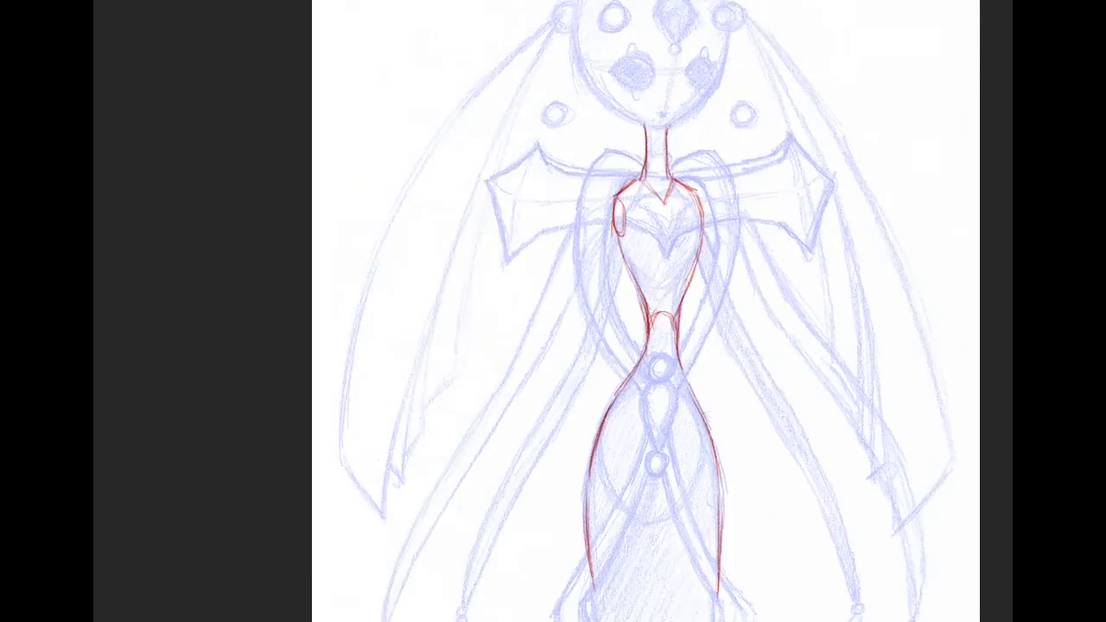
Try a straight vertical centre line through the body from the chest down to the base, and undo it.
{"action": "mouse_move", "coordinate": [674, 221]}
{"action": "left_mouse_down"}
{"action": "mouse_move", "coordinate": [651, 546]}
{"action": "mouse_move", "coordinate": [665, 621]}
{"action": "left_mouse_up"}
{"action": "scroll", "coordinate": [665, 604], "scroll_direction": "down", "scroll_amount": 1}
{"action": "scroll", "coordinate": [653, 311], "scroll_direction": "down", "scroll_amount": 6}
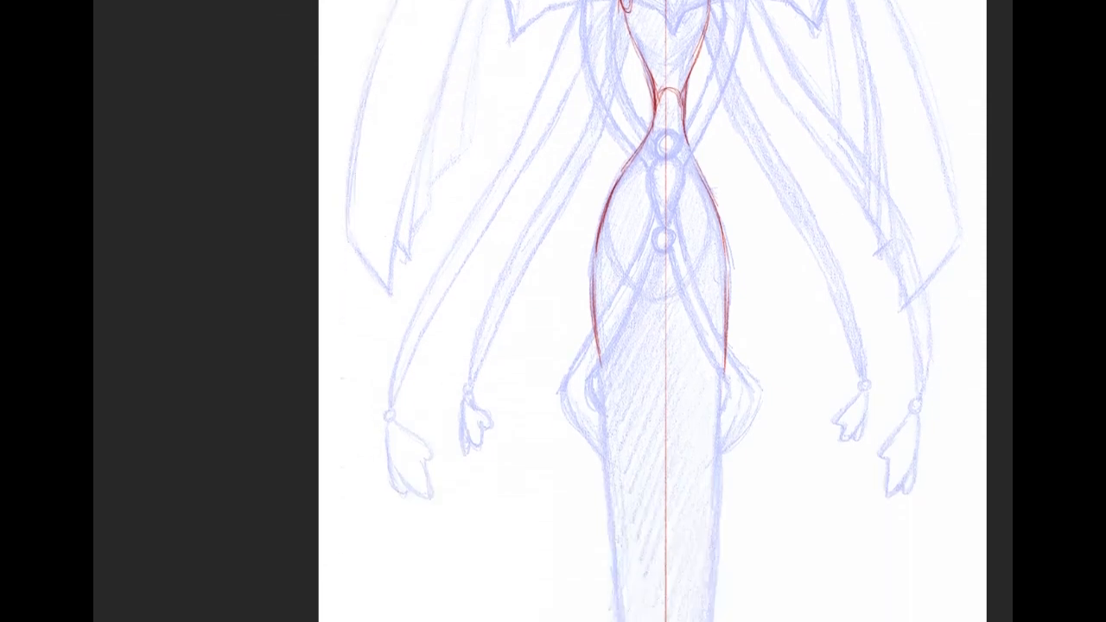
{"action": "left_click_drag", "start_coordinate": [666, 468], "coordinate": [666, 621]}
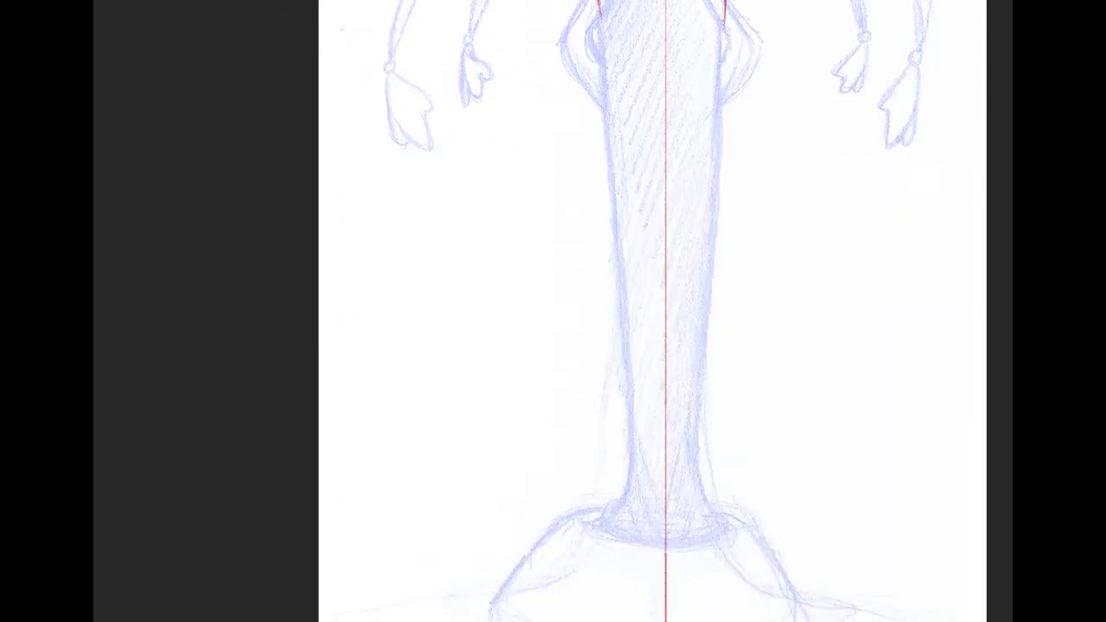
{"action": "key", "text": "ctrl+z"}
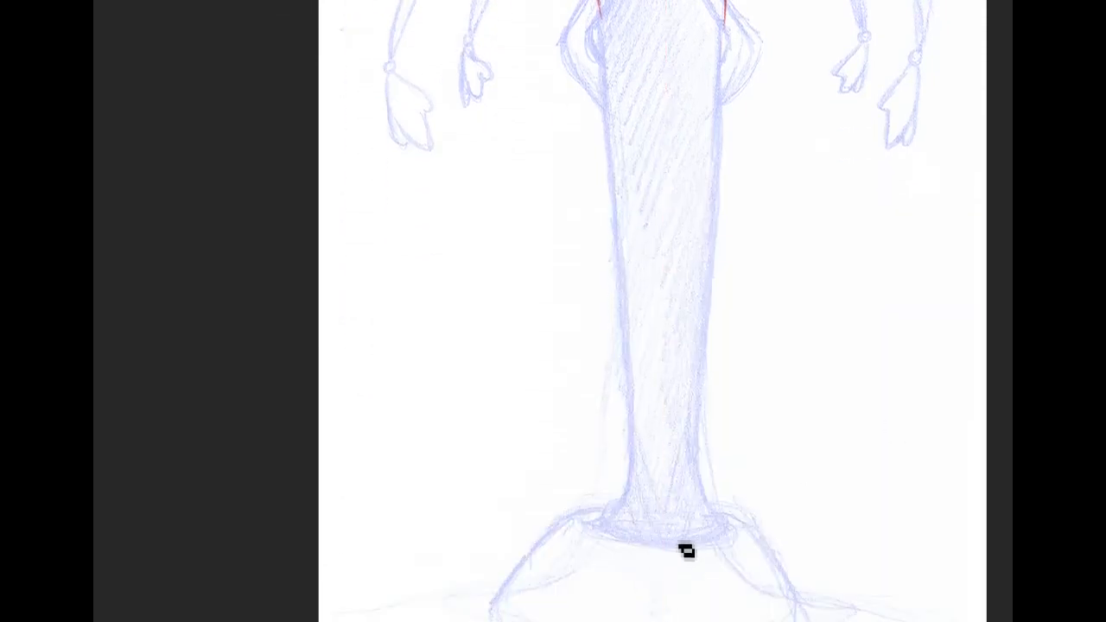
{"action": "left_click_drag", "start_coordinate": [686, 18], "coordinate": [689, 613]}
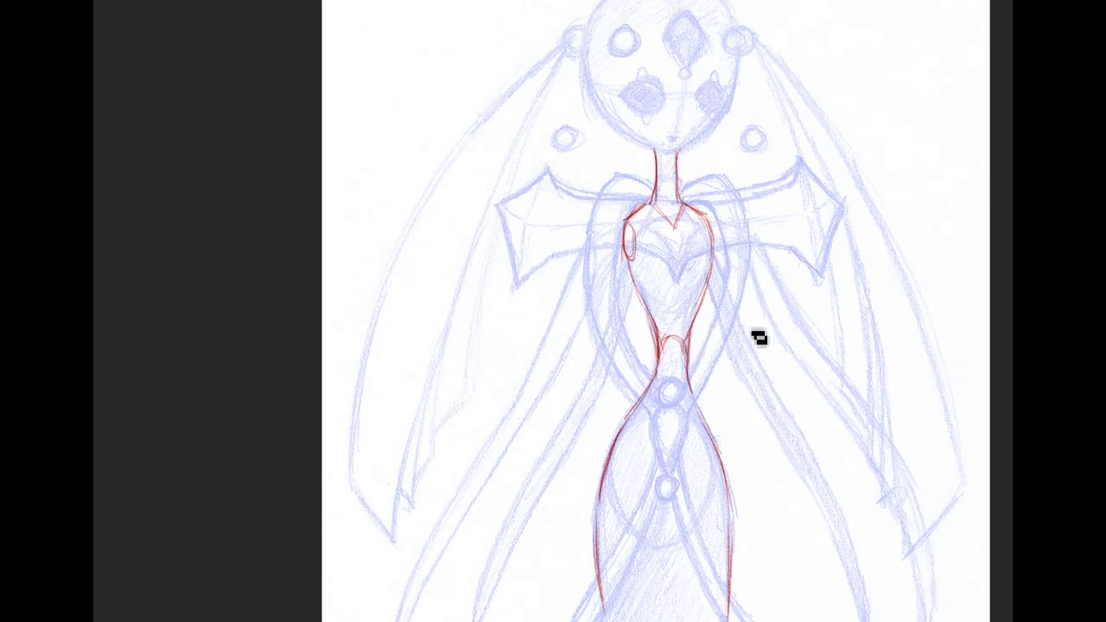
{"action": "mouse_move", "coordinate": [624, 400]}
{"action": "left_mouse_down"}
{"action": "mouse_move", "coordinate": [650, 290]}
{"action": "mouse_move", "coordinate": [695, 518]}
{"action": "left_mouse_up"}
{"action": "key", "text": "ctrl+z"}
Draw a slightly curved red centre line from the neckline through the torso, waist and hips to the upper skirt.
{"action": "scroll", "coordinate": [725, 317], "scroll_direction": "up", "scroll_amount": 2}
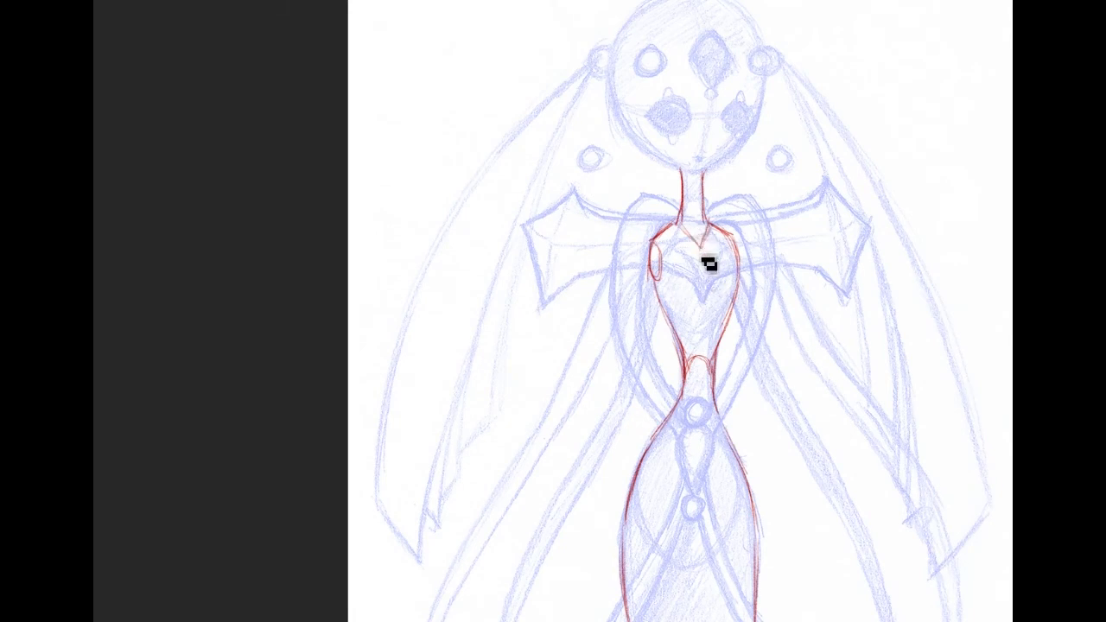
{"action": "mouse_move", "coordinate": [699, 256]}
{"action": "left_mouse_down"}
{"action": "mouse_move", "coordinate": [713, 287]}
{"action": "mouse_move", "coordinate": [702, 352]}
{"action": "left_mouse_up"}
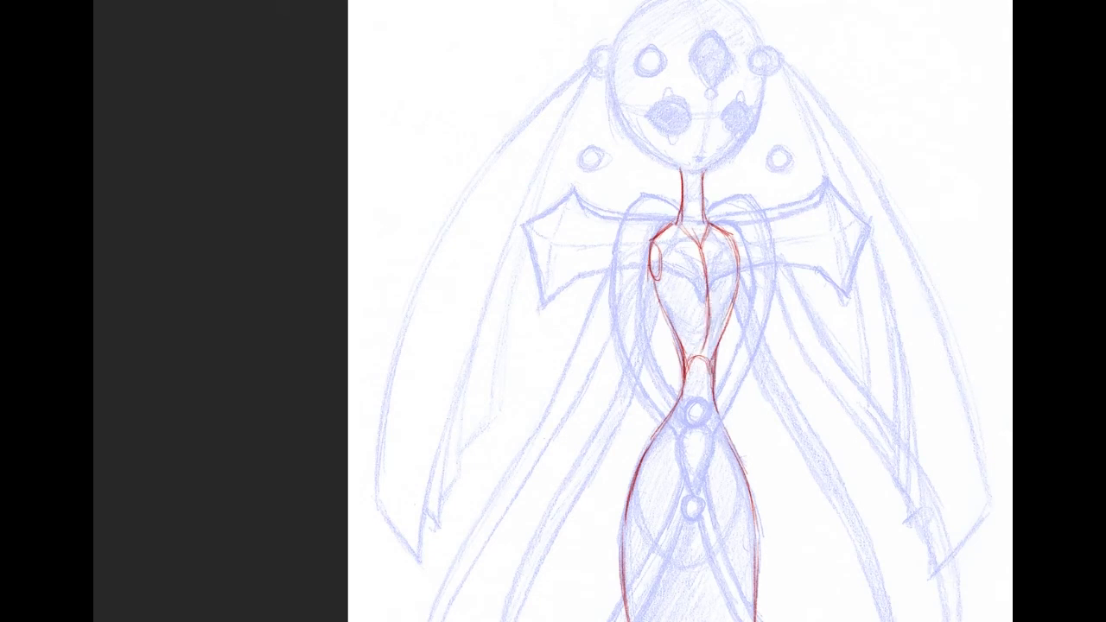
{"action": "scroll", "coordinate": [966, 402], "scroll_direction": "down", "scroll_amount": 2}
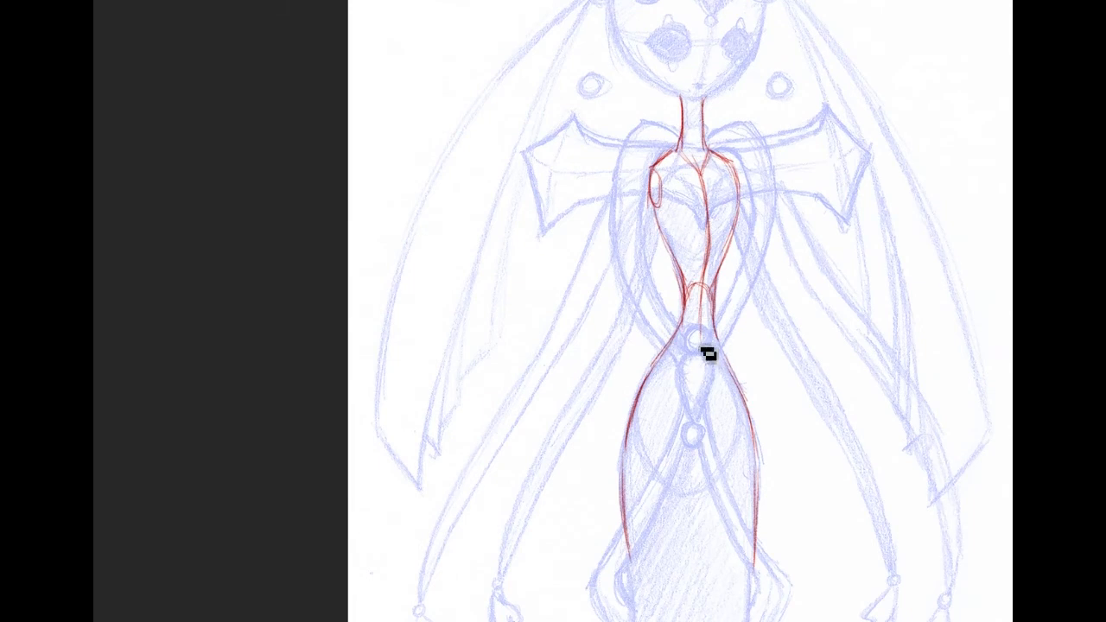
{"action": "left_click_drag", "start_coordinate": [700, 338], "coordinate": [712, 422]}
{"action": "left_click_drag", "start_coordinate": [708, 370], "coordinate": [713, 437]}
{"action": "left_click_drag", "start_coordinate": [712, 397], "coordinate": [714, 510]}
{"action": "left_click_drag", "start_coordinate": [714, 454], "coordinate": [713, 544]}
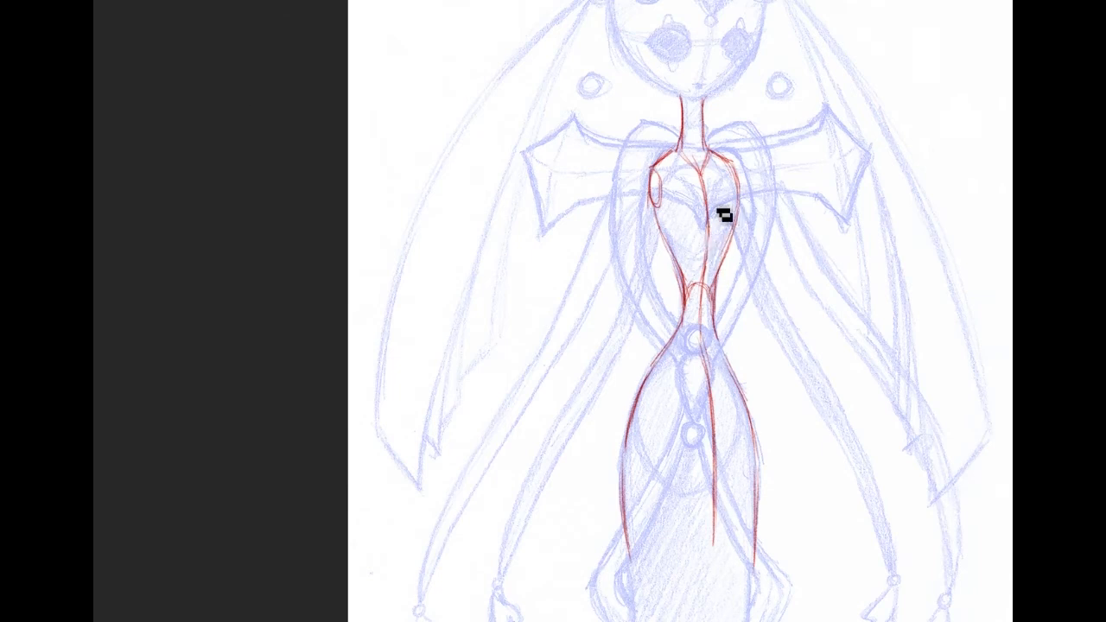
Add horizontal red guide lines across the chest and across the widest part of the hips.
{"action": "mouse_move", "coordinate": [662, 199]}
{"action": "left_mouse_down"}
{"action": "mouse_move", "coordinate": [722, 193]}
{"action": "mouse_move", "coordinate": [678, 197]}
{"action": "left_mouse_up"}
{"action": "scroll", "coordinate": [681, 341], "scroll_direction": "down", "scroll_amount": 2}
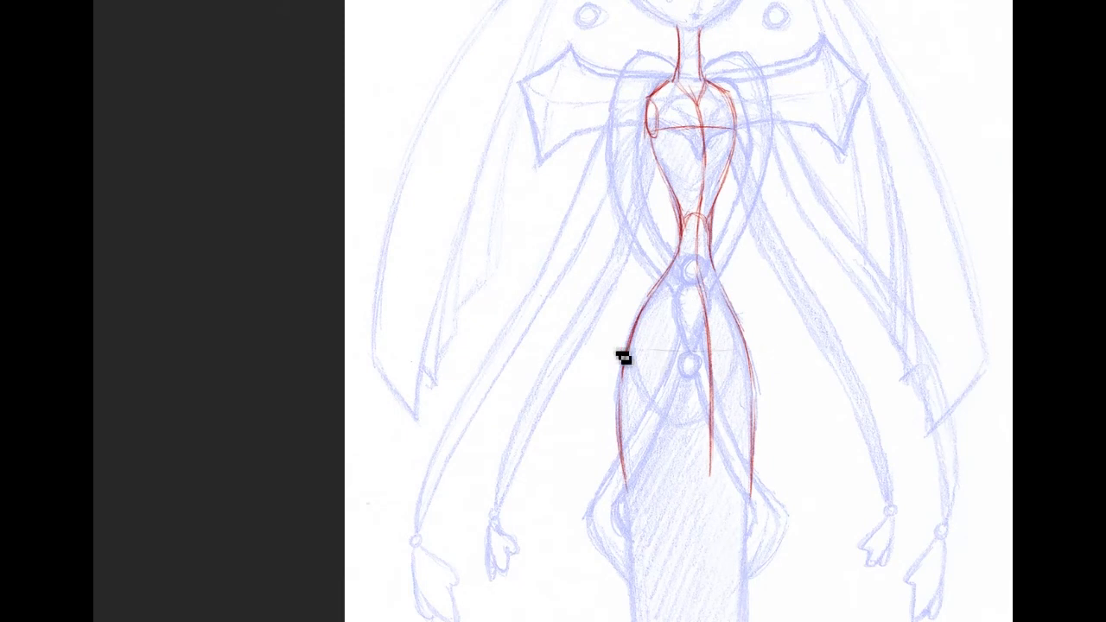
{"action": "left_click_drag", "start_coordinate": [636, 350], "coordinate": [747, 348]}
Look over the red body construction and the skirt column down to its base.
{"action": "scroll", "coordinate": [668, 311], "scroll_direction": "up", "scroll_amount": 4}
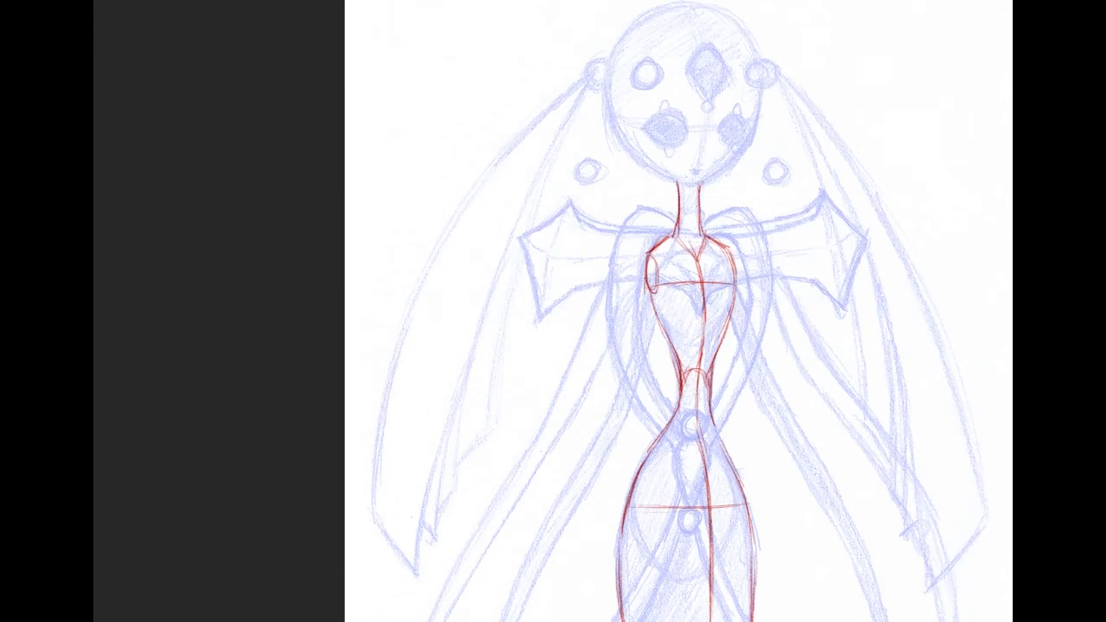
{"action": "scroll", "coordinate": [668, 311], "scroll_direction": "down", "scroll_amount": 4}
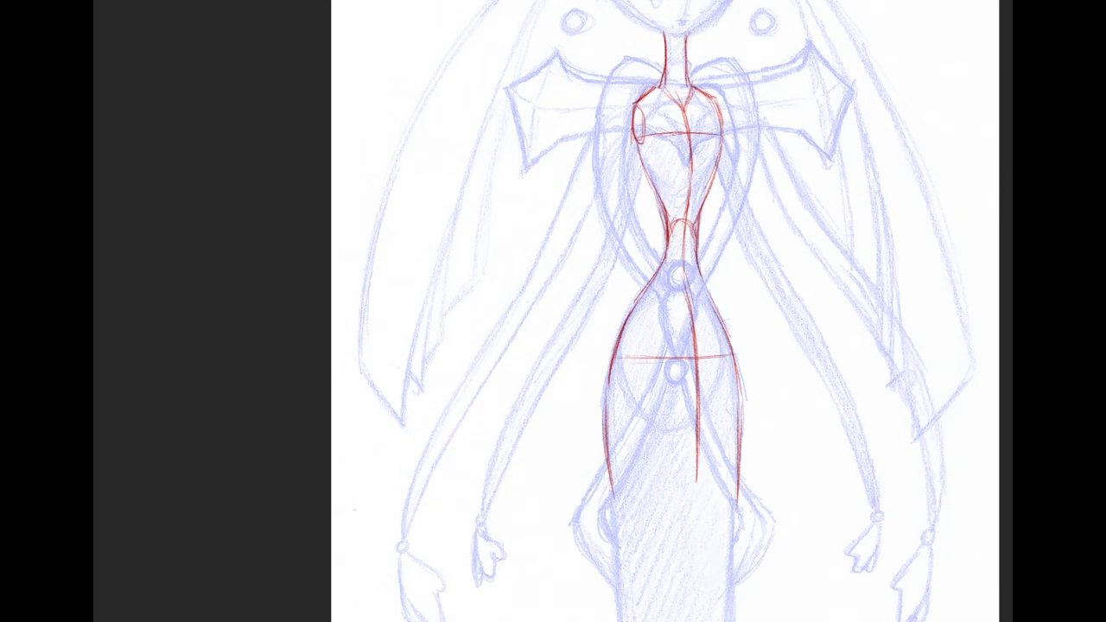
{"action": "scroll", "coordinate": [729, 274], "scroll_direction": "up", "scroll_amount": 4}
{"action": "scroll", "coordinate": [680, 311], "scroll_direction": "down", "scroll_amount": 12}
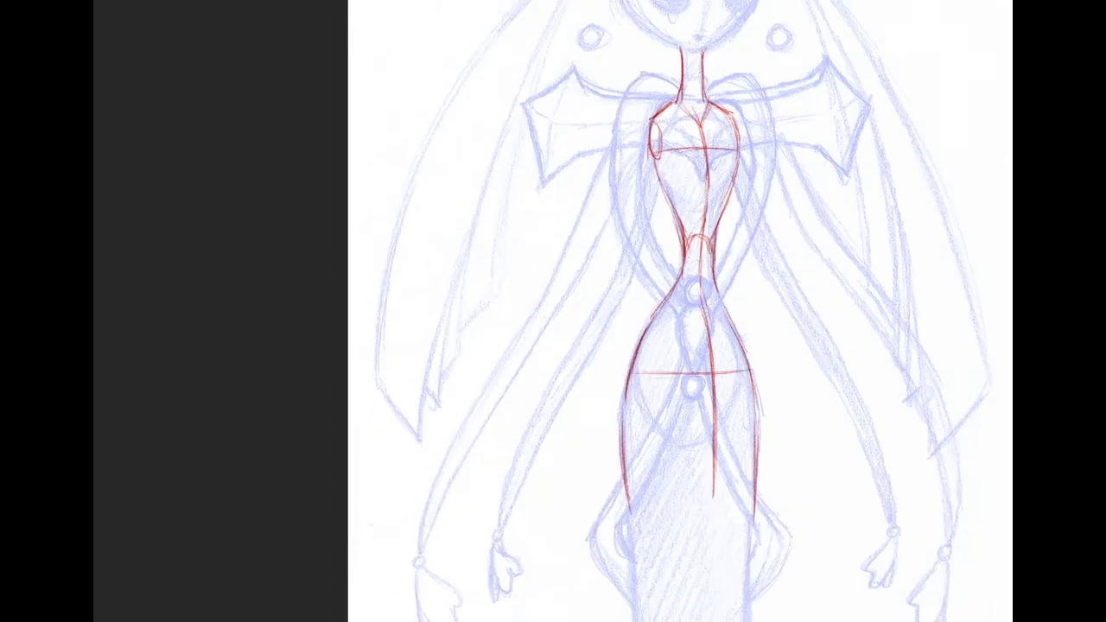
{"action": "scroll", "coordinate": [693, 519], "scroll_direction": "down", "scroll_amount": 4}
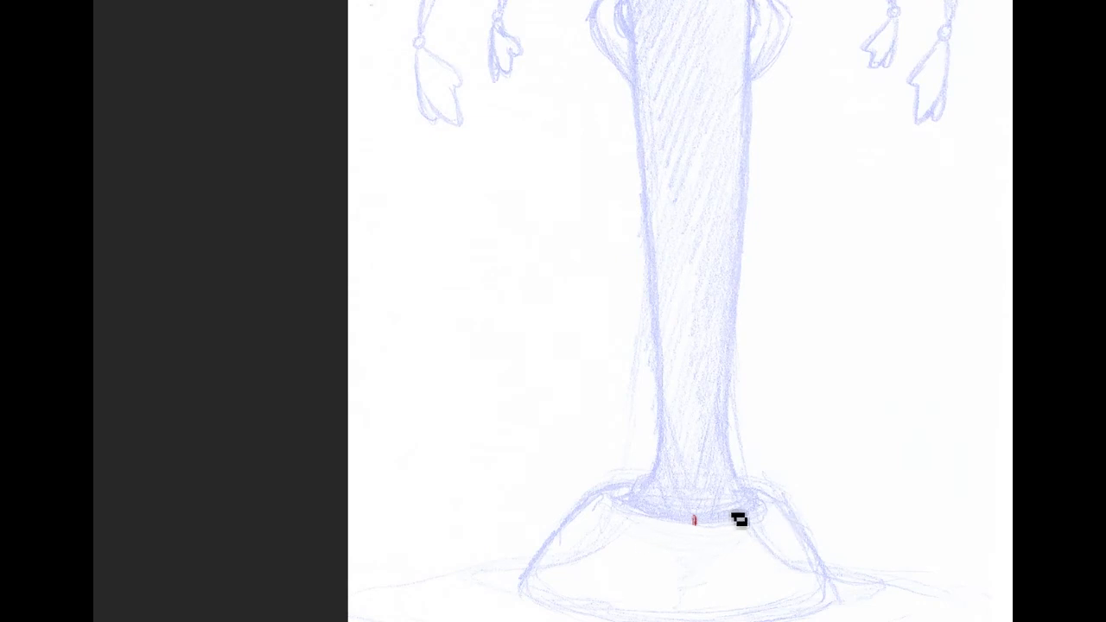
{"action": "scroll", "coordinate": [679, 311], "scroll_direction": "up", "scroll_amount": 3}
{"action": "scroll", "coordinate": [680, 311], "scroll_direction": "right", "scroll_amount": 2}
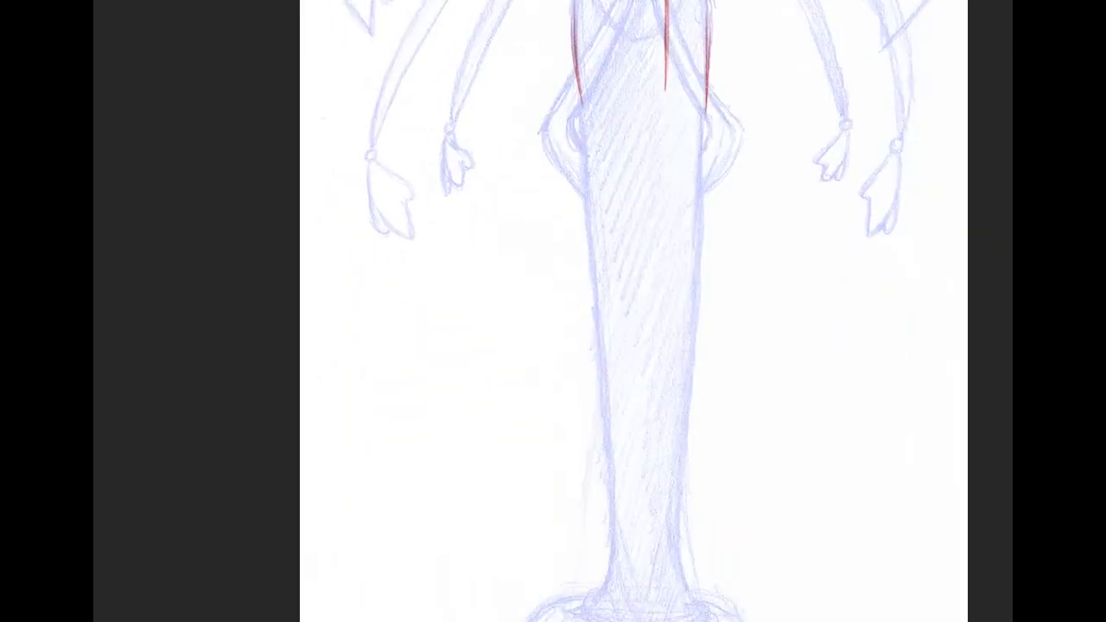
{"action": "scroll", "coordinate": [680, 311], "scroll_direction": "down", "scroll_amount": 3}
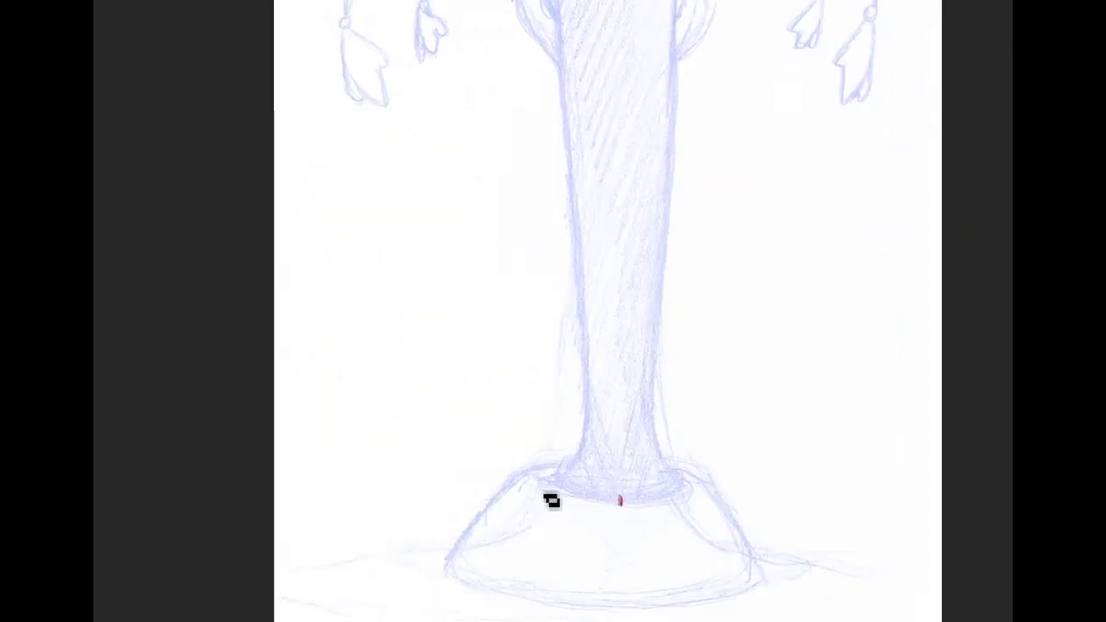
Try strokes for the base's left side and its rim ellipse, and undo them.
{"action": "left_click_drag", "start_coordinate": [443, 567], "coordinate": [532, 452]}
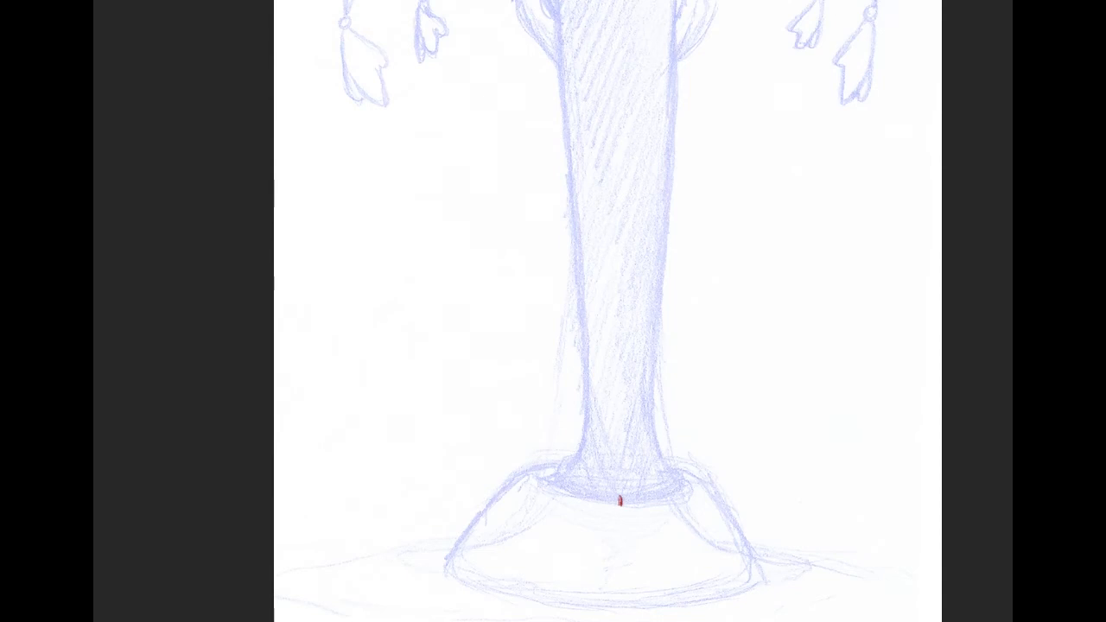
{"action": "scroll", "coordinate": [699, 367], "scroll_direction": "down", "scroll_amount": 4}
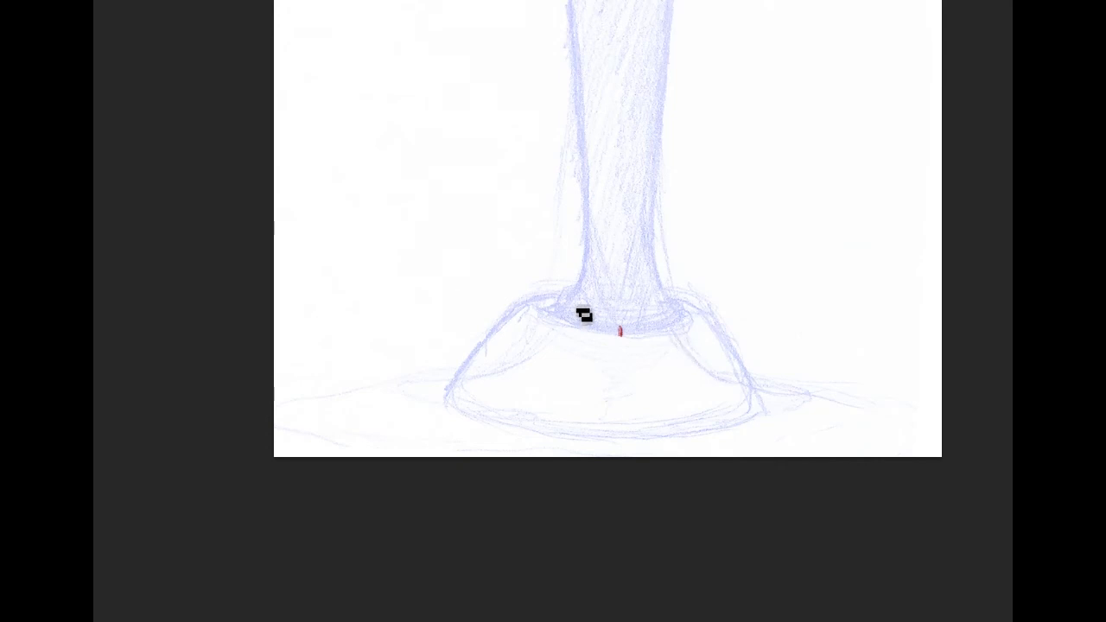
{"action": "mouse_move", "coordinate": [551, 324]}
{"action": "left_mouse_down"}
{"action": "mouse_move", "coordinate": [570, 332]}
{"action": "mouse_move", "coordinate": [696, 323]}
{"action": "left_mouse_up"}
{"action": "key", "text": "ctrl+z"}
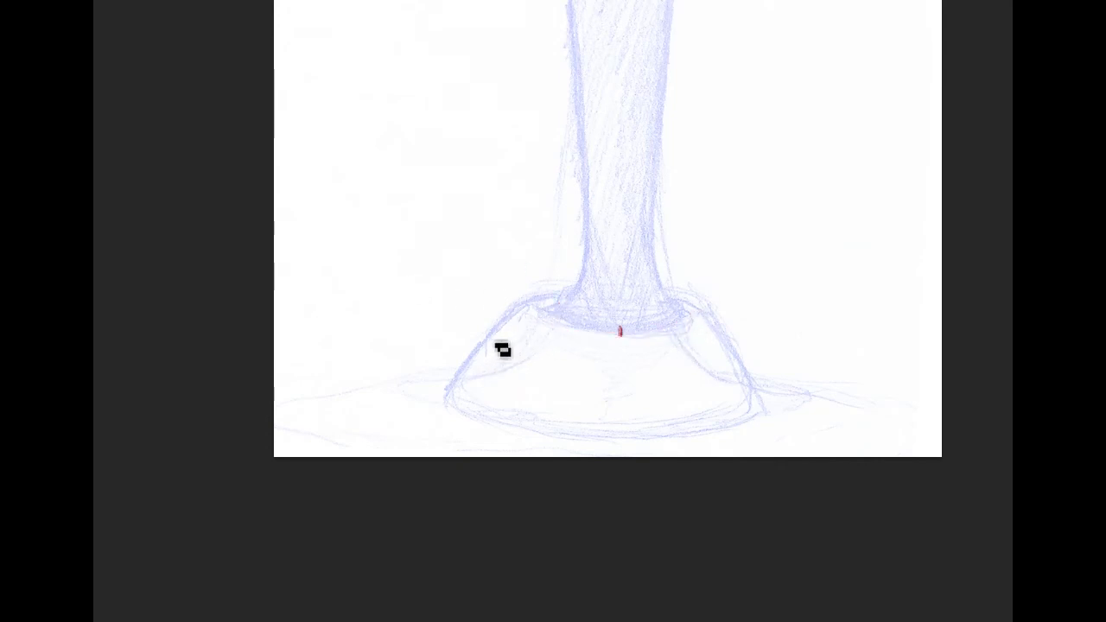
Draw the left half of the base in red, with its sloping side, curved bottom edge and outer rim ellipse.
{"action": "mouse_move", "coordinate": [520, 317]}
{"action": "left_mouse_down"}
{"action": "mouse_move", "coordinate": [527, 423]}
{"action": "mouse_move", "coordinate": [515, 431]}
{"action": "mouse_move", "coordinate": [548, 424]}
{"action": "left_mouse_up"}
{"action": "mouse_move", "coordinate": [519, 320]}
{"action": "left_mouse_down"}
{"action": "mouse_move", "coordinate": [563, 298]}
{"action": "mouse_move", "coordinate": [526, 309]}
{"action": "mouse_move", "coordinate": [674, 289]}
{"action": "left_mouse_up"}
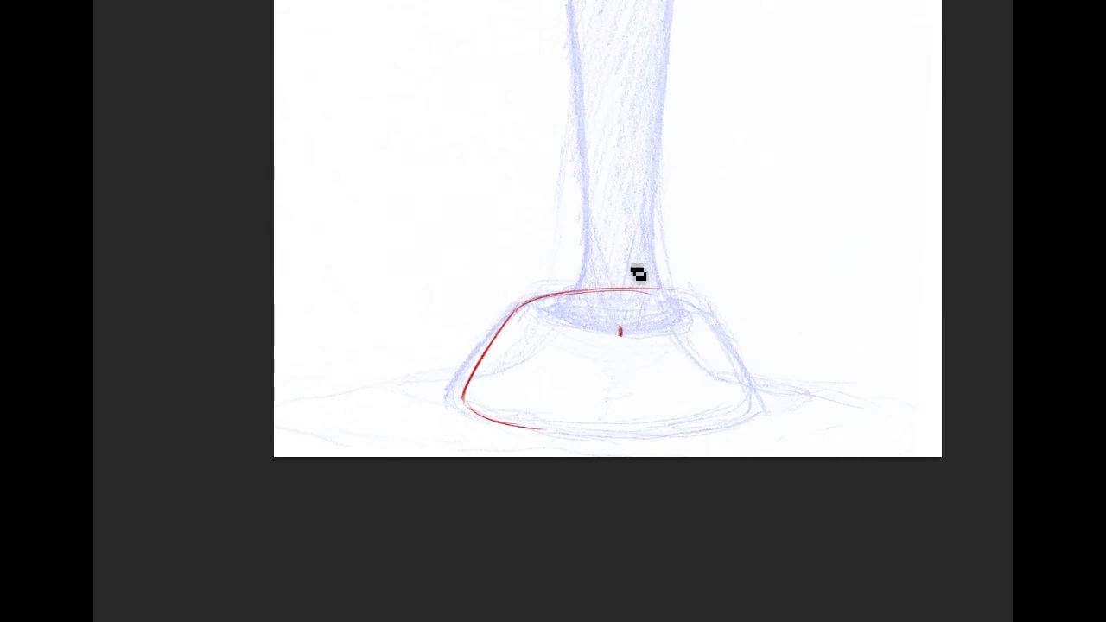
{"action": "left_click_drag", "start_coordinate": [524, 312], "coordinate": [613, 338]}
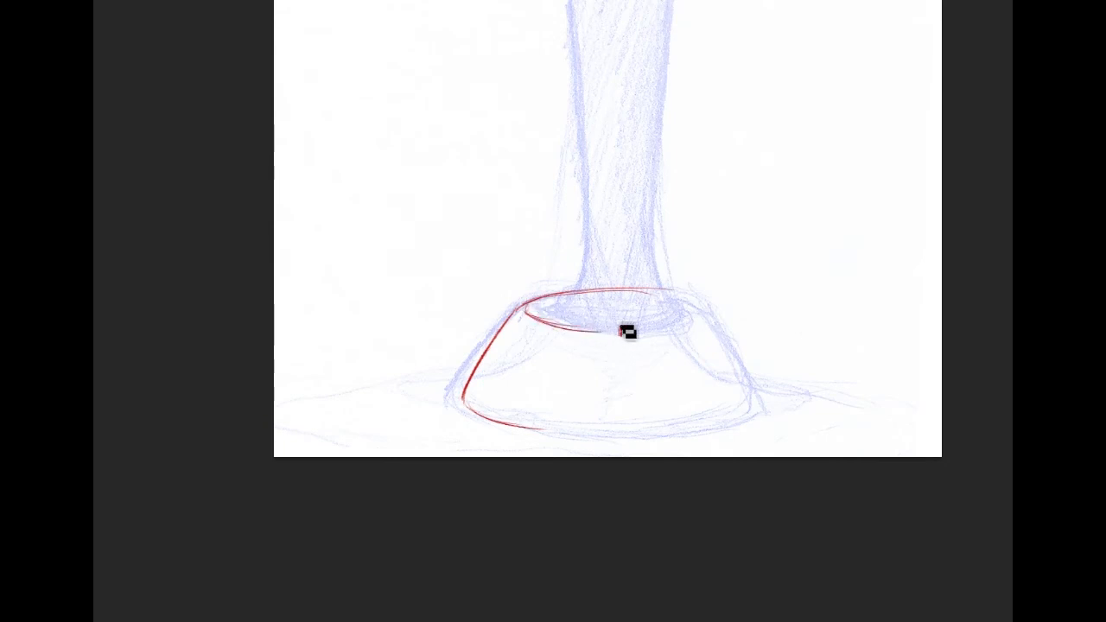
{"action": "left_click_drag", "start_coordinate": [536, 317], "coordinate": [619, 332]}
{"action": "left_click_drag", "start_coordinate": [488, 425], "coordinate": [605, 439]}
Draw a vertical red centre line through the base and the left half of the inner rim ellipse.
{"action": "mouse_move", "coordinate": [625, 349]}
{"action": "left_mouse_down"}
{"action": "mouse_move", "coordinate": [629, 276]}
{"action": "mouse_move", "coordinate": [628, 429]}
{"action": "left_mouse_up"}
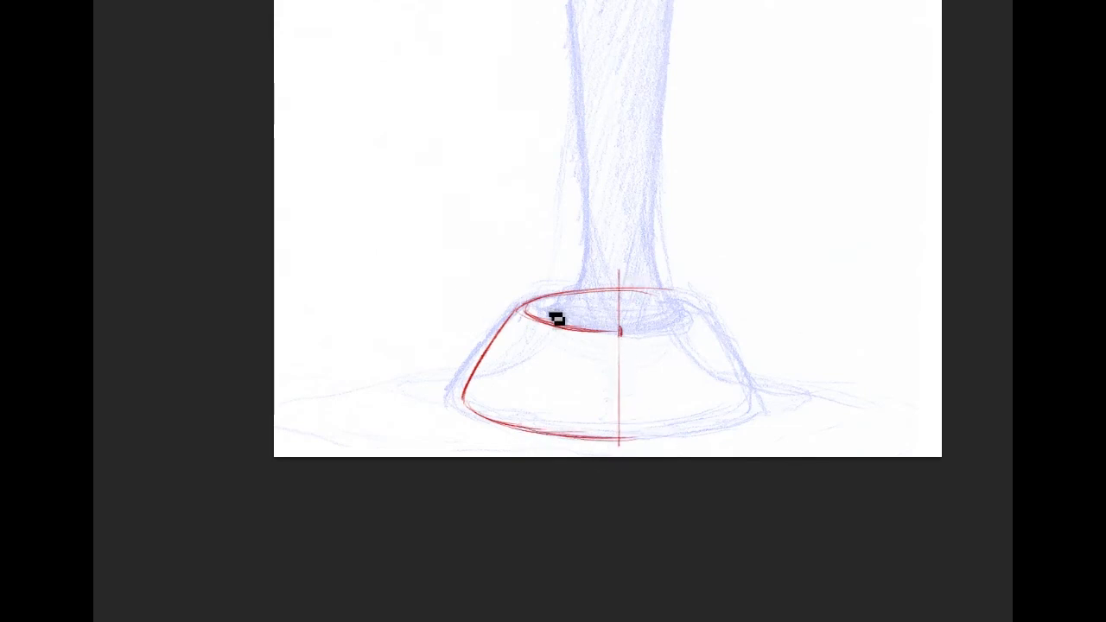
{"action": "mouse_move", "coordinate": [551, 308]}
{"action": "left_mouse_down"}
{"action": "mouse_move", "coordinate": [631, 323]}
{"action": "mouse_move", "coordinate": [630, 308]}
{"action": "mouse_move", "coordinate": [573, 311]}
{"action": "mouse_move", "coordinate": [587, 310]}
{"action": "left_mouse_up"}
{"action": "left_click_drag", "start_coordinate": [604, 298], "coordinate": [572, 320]}
Duplicate the drawn half of the base, mirror it to complete the right side, and erase the vertical centre line.
{"action": "key", "text": "ctrl+j"}
{"action": "key", "text": "ctrl+t"}
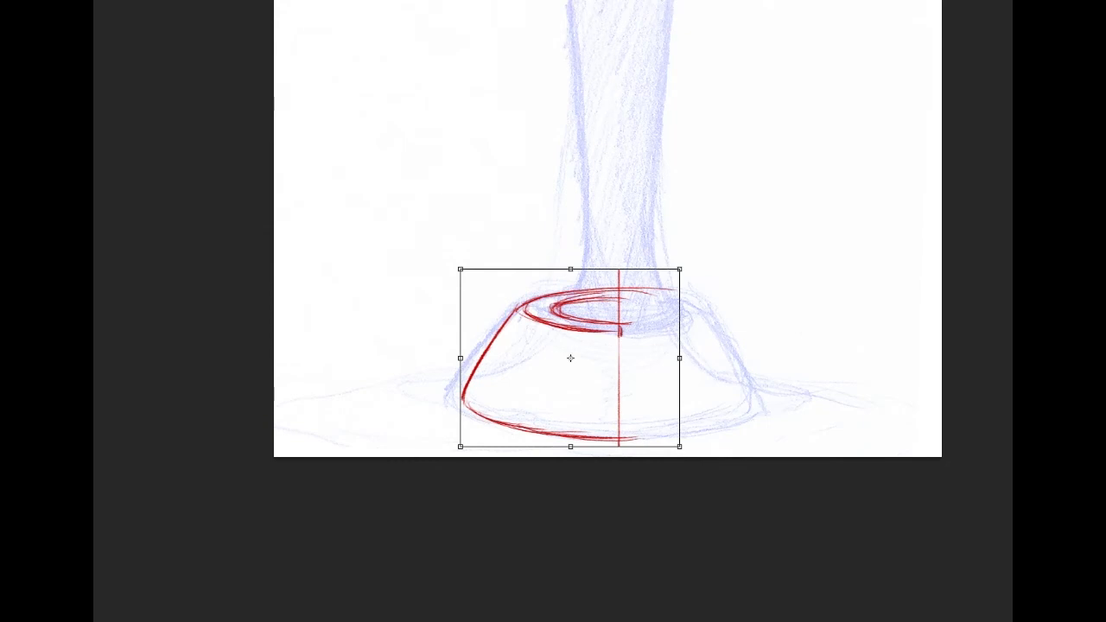
{"action": "mouse_move", "coordinate": [642, 370]}
{"action": "left_mouse_down"}
{"action": "mouse_move", "coordinate": [671, 407]}
{"action": "mouse_move", "coordinate": [698, 417]}
{"action": "left_mouse_up"}
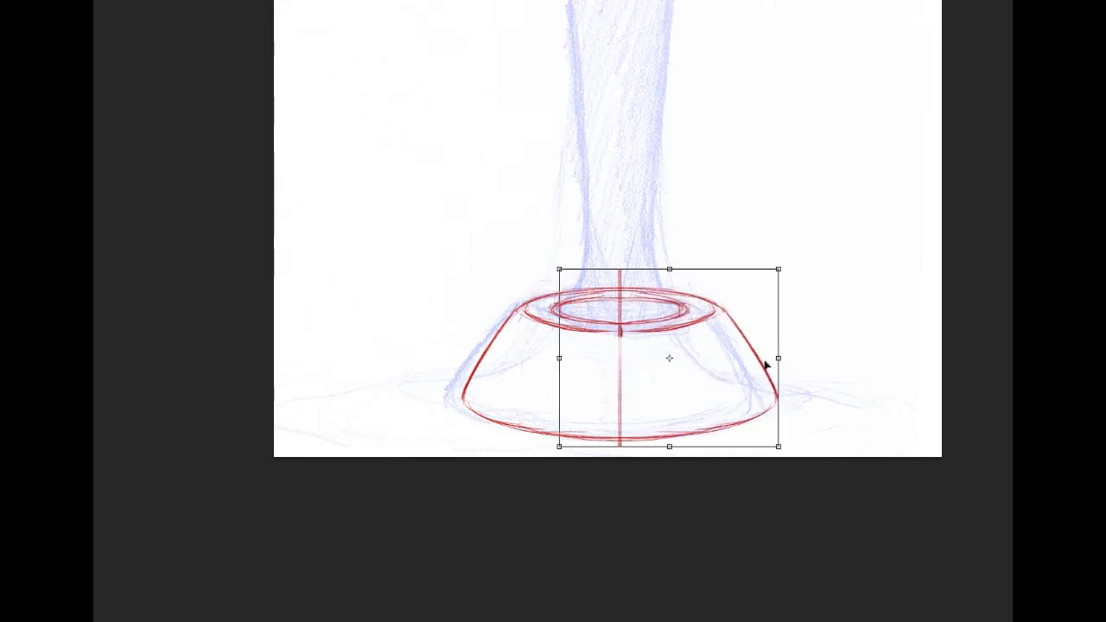
{"action": "key", "text": "Left"}
{"action": "key", "text": "Return"}
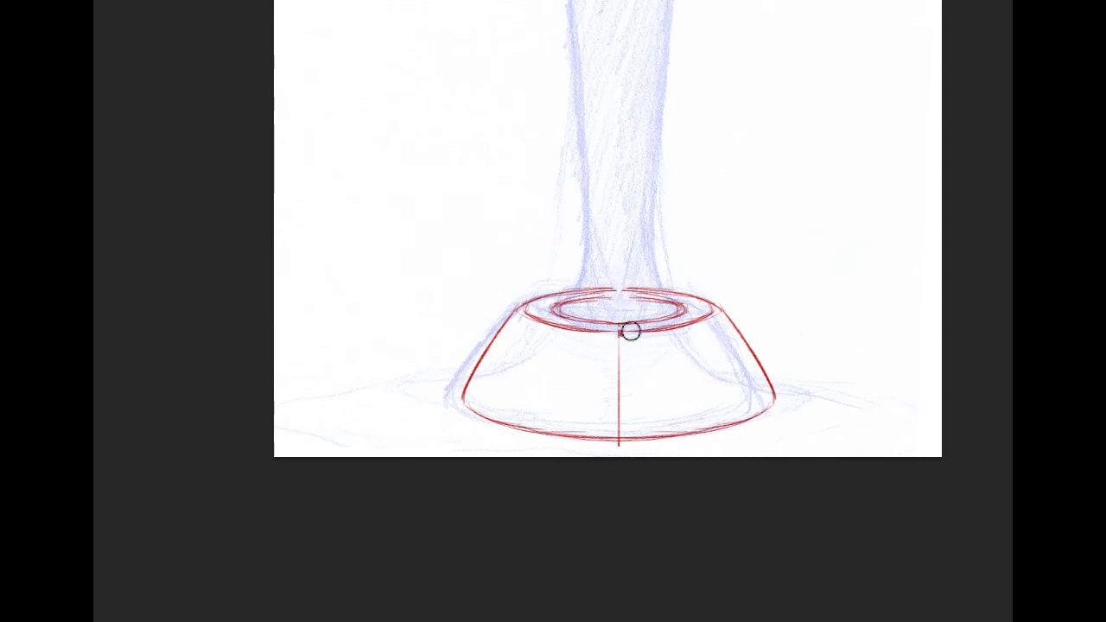
{"action": "mouse_move", "coordinate": [620, 340]}
{"action": "left_mouse_down"}
{"action": "mouse_move", "coordinate": [628, 449]}
{"action": "mouse_move", "coordinate": [628, 436]}
{"action": "left_mouse_up"}
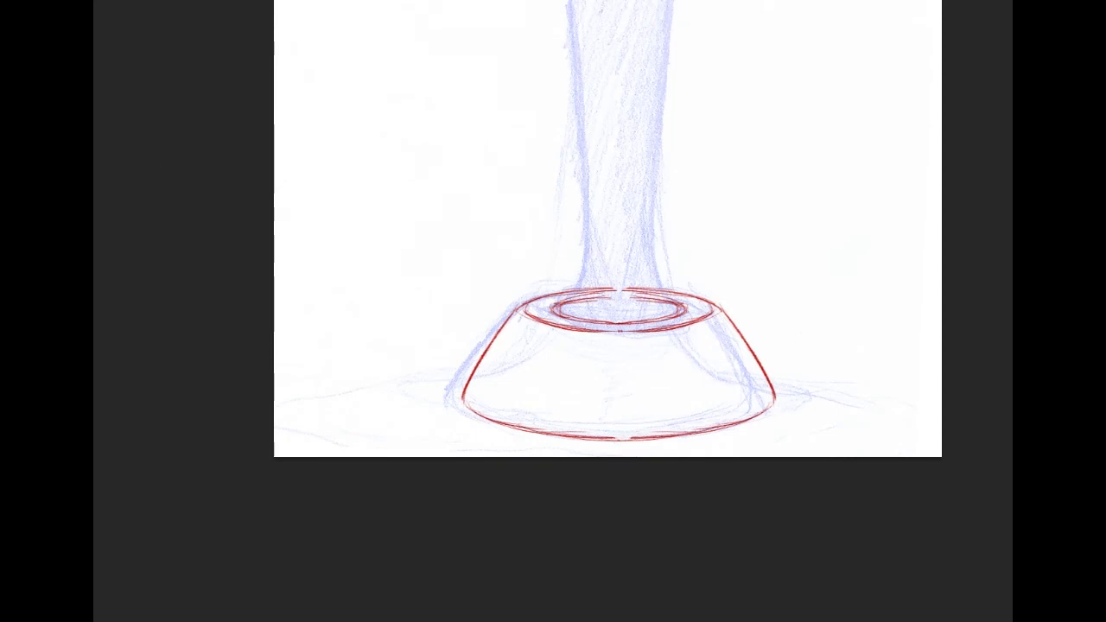
Draw the skirt column's left edge in red from the base's inner rim up to the hip, with the canvas turned sideways.
{"action": "scroll", "coordinate": [614, 311], "scroll_direction": "up", "scroll_amount": 3}
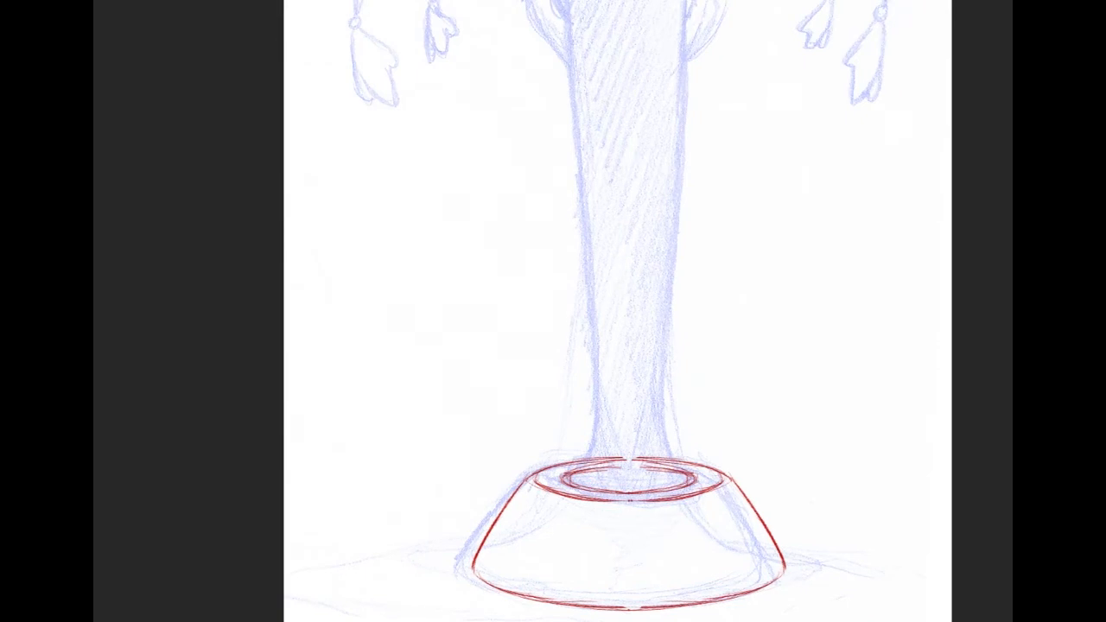
{"action": "scroll", "coordinate": [614, 311], "scroll_direction": "up", "scroll_amount": 3}
{"action": "scroll", "coordinate": [613, 311], "scroll_direction": "down", "scroll_amount": 3}
{"action": "scroll", "coordinate": [698, 591], "scroll_direction": "down", "scroll_amount": 1}
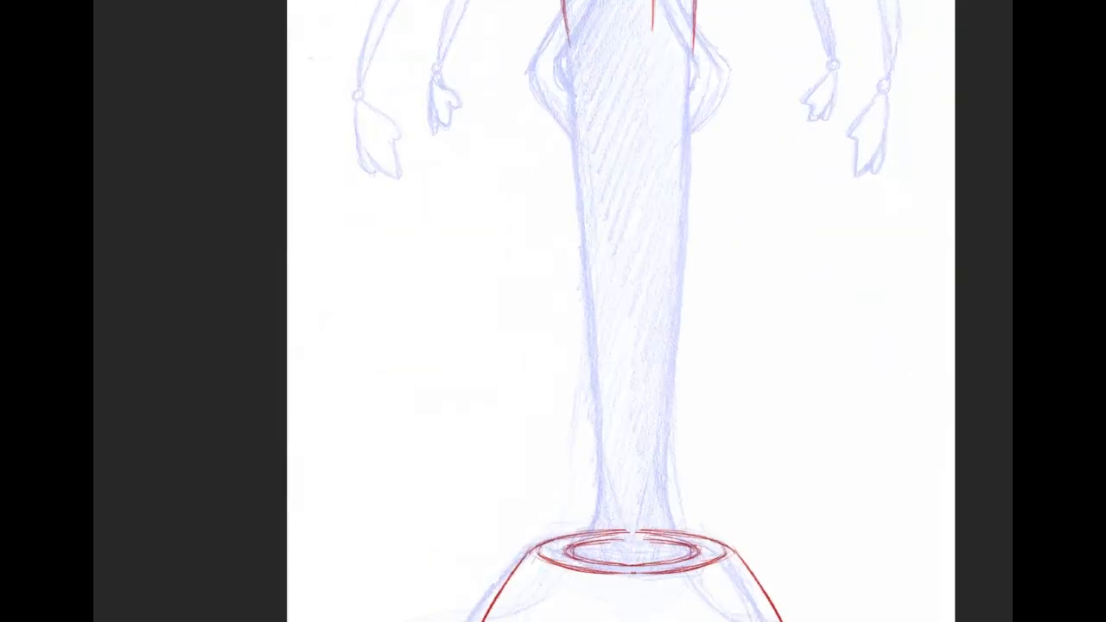
{"action": "left_click_drag", "start_coordinate": [256, 264], "coordinate": [688, 486]}
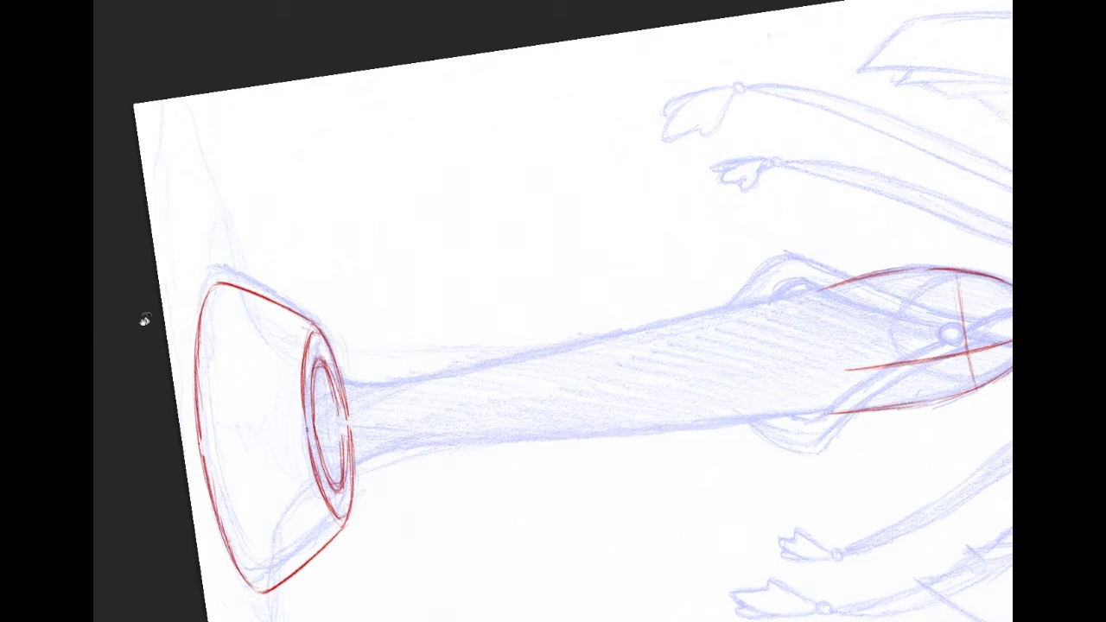
{"action": "left_click", "coordinate": [85, 330]}
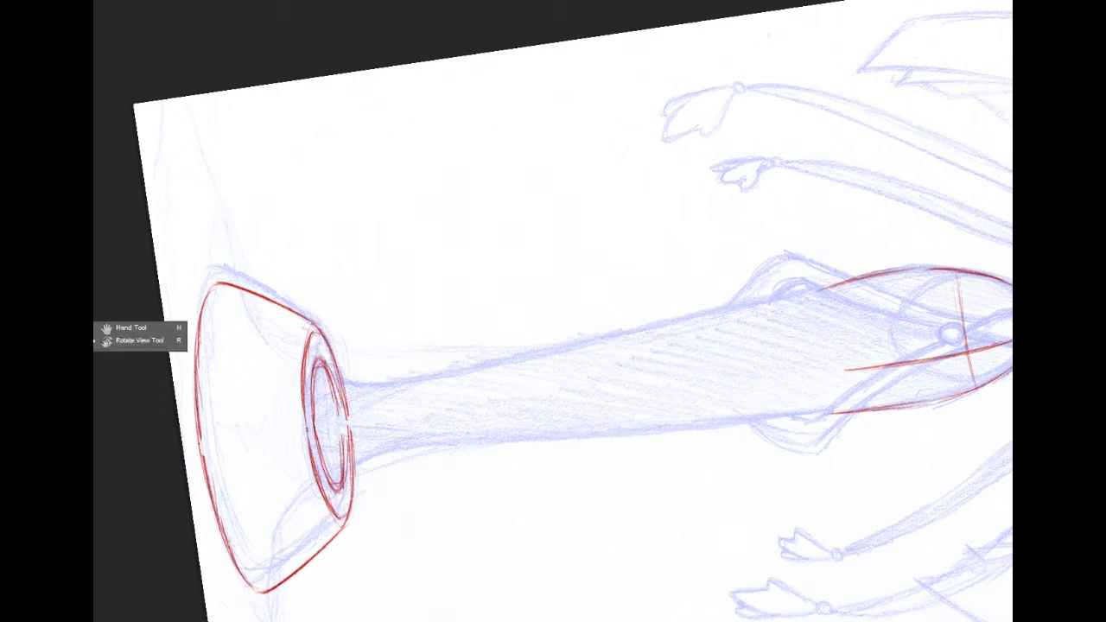
{"action": "left_click", "coordinate": [153, 347]}
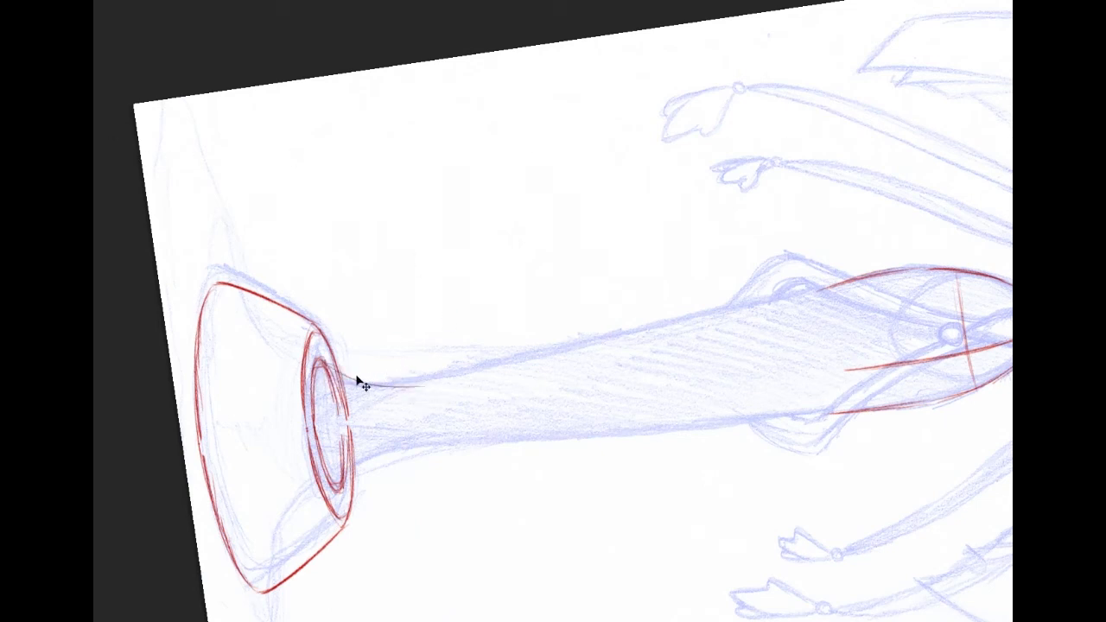
{"action": "mouse_move", "coordinate": [332, 373]}
{"action": "left_mouse_down"}
{"action": "mouse_move", "coordinate": [416, 386]}
{"action": "mouse_move", "coordinate": [498, 368]}
{"action": "left_mouse_up"}
{"action": "left_click_drag", "start_coordinate": [412, 387], "coordinate": [803, 294]}
{"action": "left_click_drag", "start_coordinate": [615, 338], "coordinate": [848, 284]}
{"action": "left_click_drag", "start_coordinate": [695, 318], "coordinate": [895, 272]}
{"action": "left_click_drag", "start_coordinate": [596, 343], "coordinate": [798, 295]}
{"action": "left_click_drag", "start_coordinate": [494, 367], "coordinate": [663, 325]}
Draw the skirt column's right edge in red from the base's inner rim up to the hip, redoing the misplaced strokes.
{"action": "scroll", "coordinate": [553, 311], "scroll_direction": "right", "scroll_amount": 1}
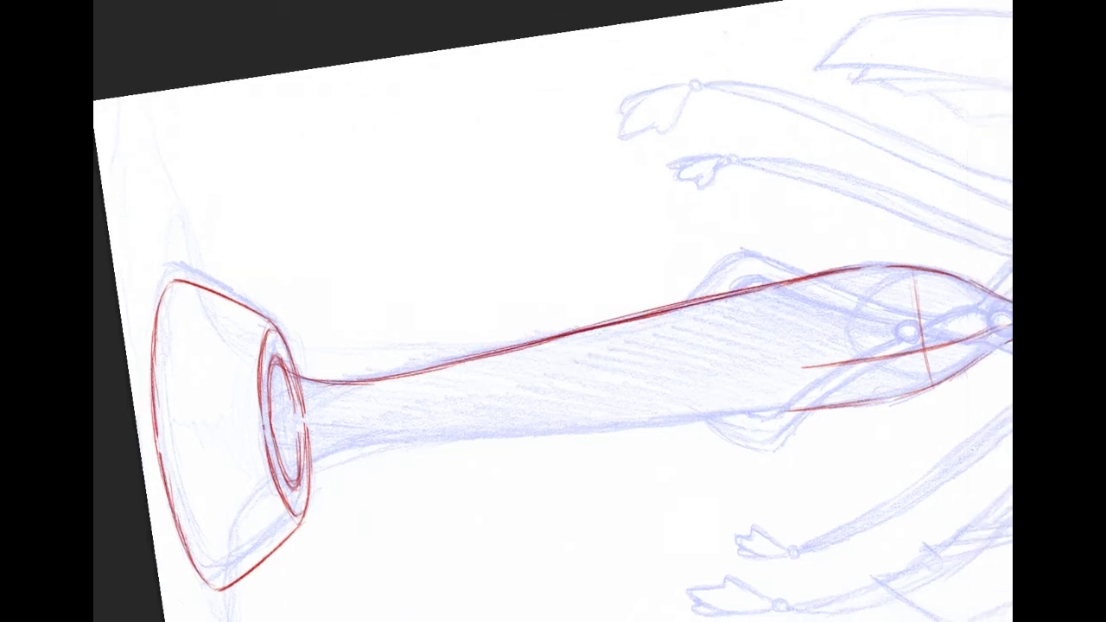
{"action": "scroll", "coordinate": [553, 311], "scroll_direction": "down", "scroll_amount": 2}
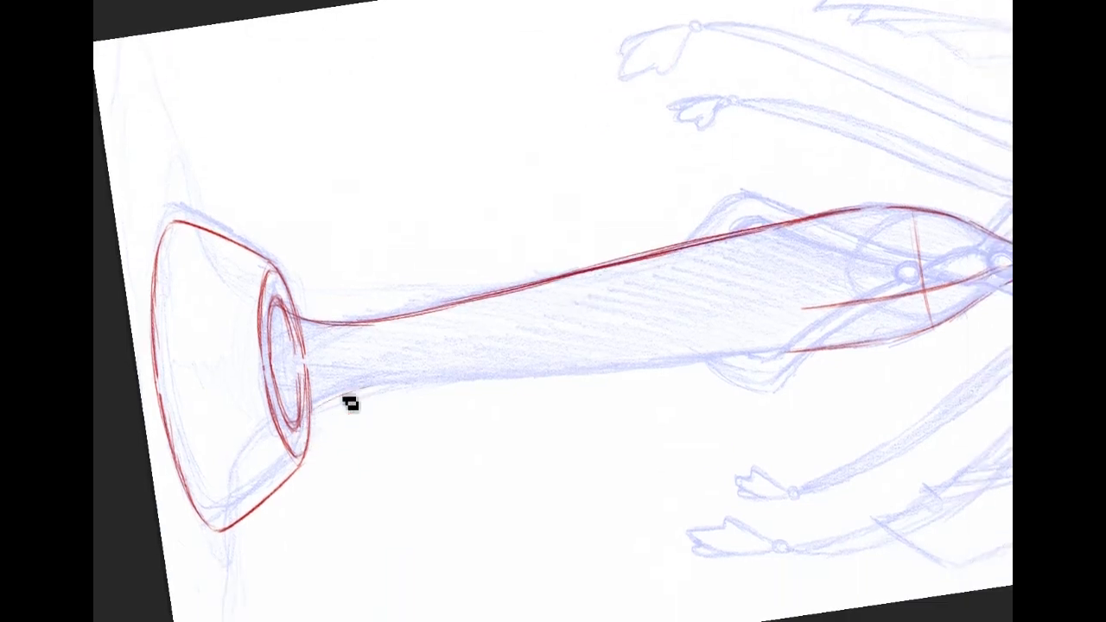
{"action": "mouse_move", "coordinate": [304, 436]}
{"action": "left_mouse_down"}
{"action": "mouse_move", "coordinate": [398, 379]}
{"action": "mouse_move", "coordinate": [492, 379]}
{"action": "left_mouse_up"}
{"action": "left_click_drag", "start_coordinate": [370, 385], "coordinate": [543, 375]}
{"action": "left_click_drag", "start_coordinate": [418, 380], "coordinate": [605, 370]}
{"action": "left_click_drag", "start_coordinate": [524, 377], "coordinate": [693, 364]}
{"action": "left_click_drag", "start_coordinate": [558, 385], "coordinate": [757, 365]}
{"action": "key", "text": "ctrl+z"}
{"action": "left_click_drag", "start_coordinate": [639, 372], "coordinate": [825, 351]}
{"action": "key", "text": "ctrl+z"}
{"action": "left_click_drag", "start_coordinate": [692, 362], "coordinate": [856, 345]}
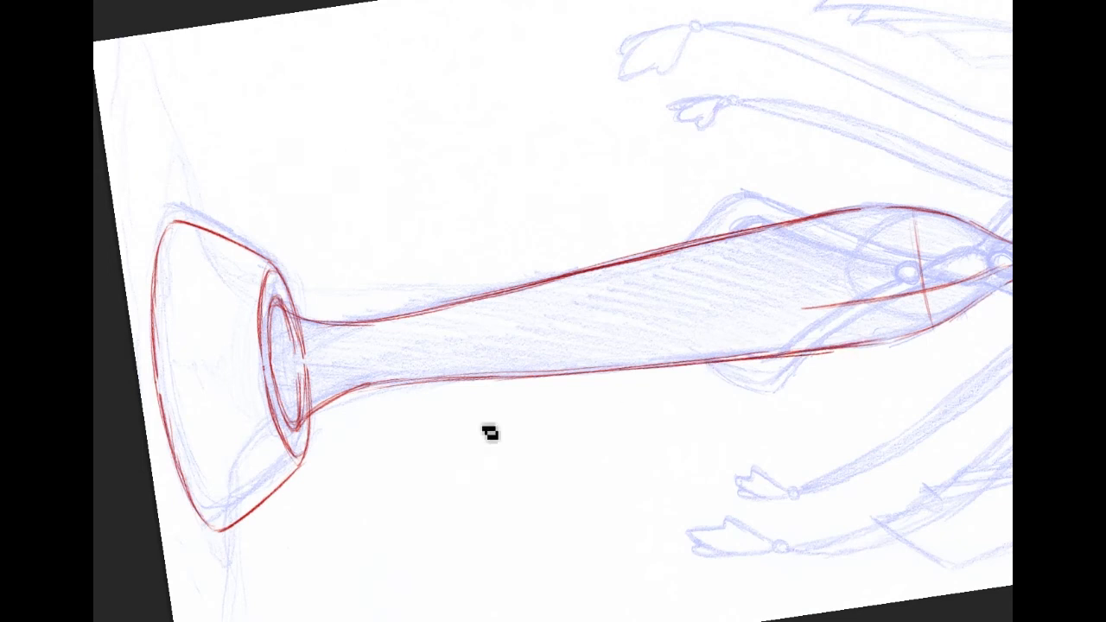
Strengthen the flared lower ends of both column edges where they meet the base's inner rim.
{"action": "left_click_drag", "start_coordinate": [278, 301], "coordinate": [332, 324]}
{"action": "left_click_drag", "start_coordinate": [292, 432], "coordinate": [368, 383]}
{"action": "left_click_drag", "start_coordinate": [435, 387], "coordinate": [355, 399]}
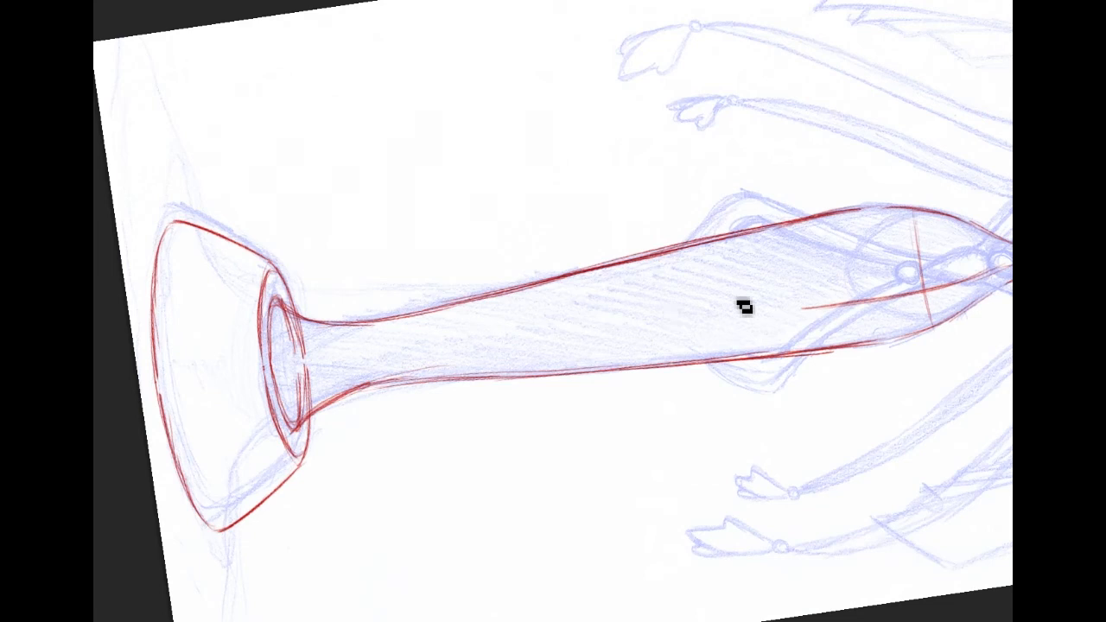
Draw long diagonal red fold lines twisting across the lower half of the skirt column.
{"action": "left_click_drag", "start_coordinate": [508, 299], "coordinate": [280, 392]}
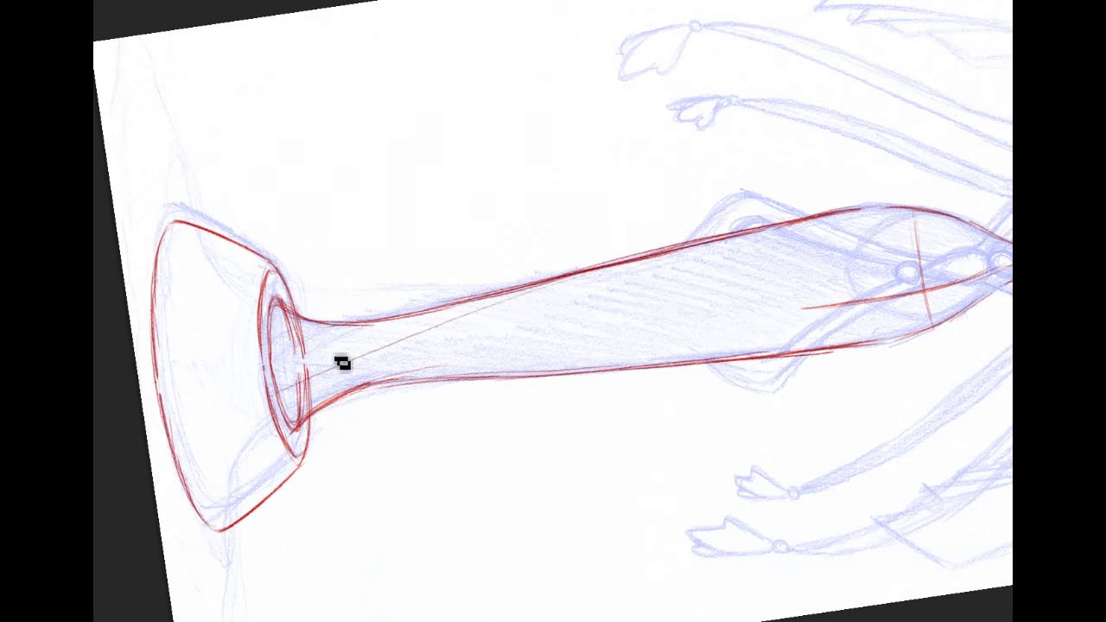
{"action": "key", "text": "ctrl+z"}
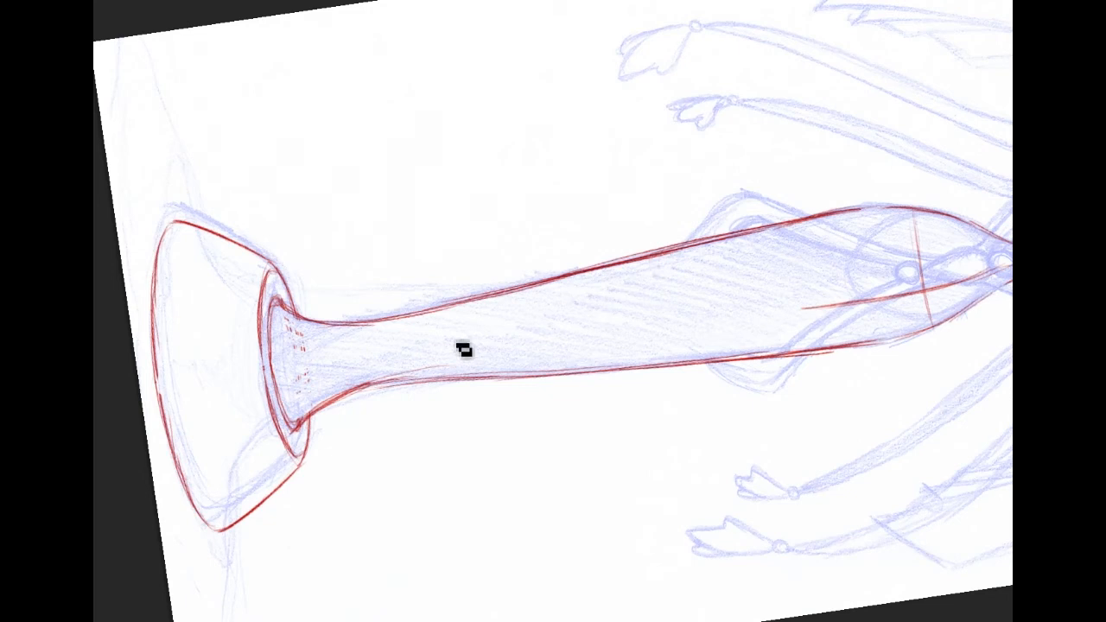
{"action": "mouse_move", "coordinate": [688, 250]}
{"action": "left_mouse_down"}
{"action": "mouse_move", "coordinate": [304, 395]}
{"action": "mouse_move", "coordinate": [635, 284]}
{"action": "left_mouse_up"}
{"action": "left_click_drag", "start_coordinate": [450, 377], "coordinate": [634, 284]}
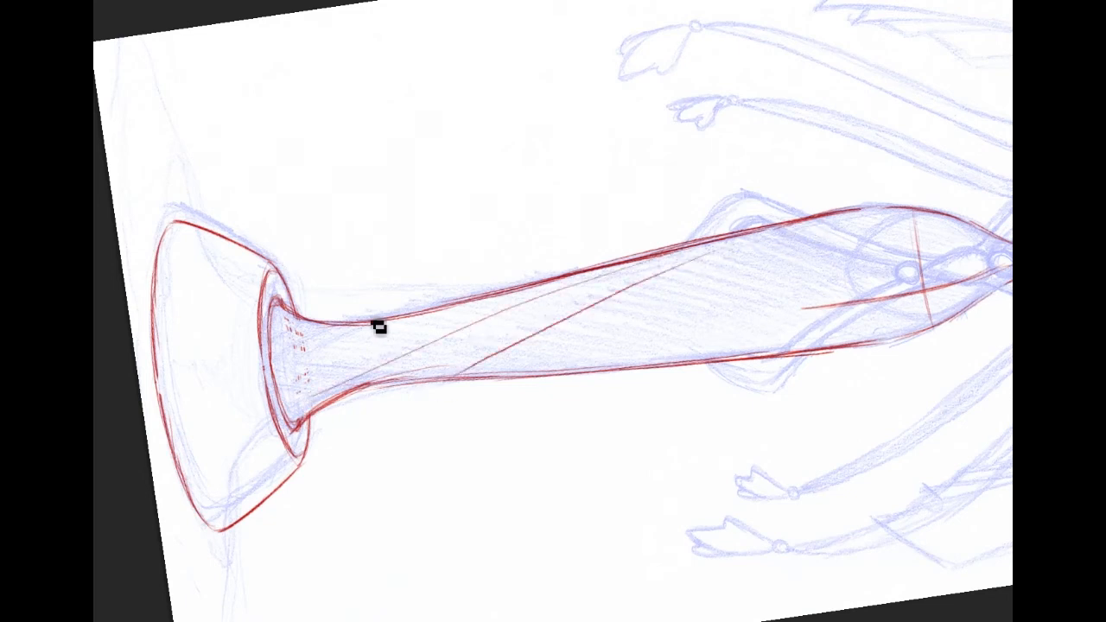
{"action": "left_click_drag", "start_coordinate": [532, 286], "coordinate": [301, 379]}
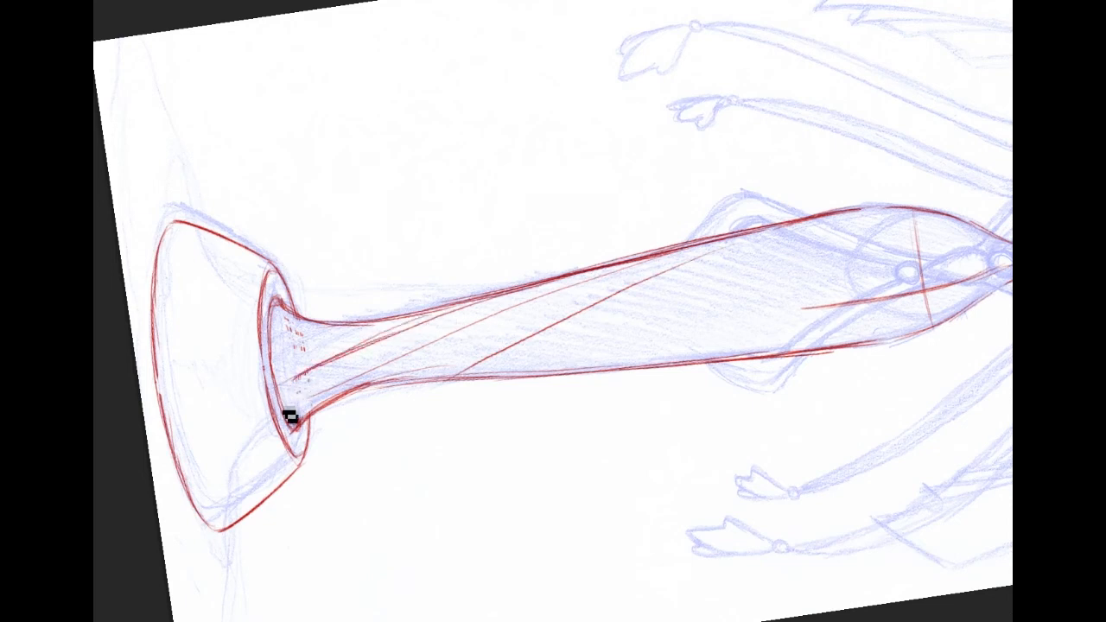
Add a stepped fold edge on the column's lower right side and darken the folds' pointed ends at the base.
{"action": "mouse_move", "coordinate": [320, 425]}
{"action": "left_mouse_down"}
{"action": "mouse_move", "coordinate": [547, 343]}
{"action": "mouse_move", "coordinate": [486, 380]}
{"action": "left_mouse_up"}
{"action": "left_click_drag", "start_coordinate": [377, 388], "coordinate": [480, 389]}
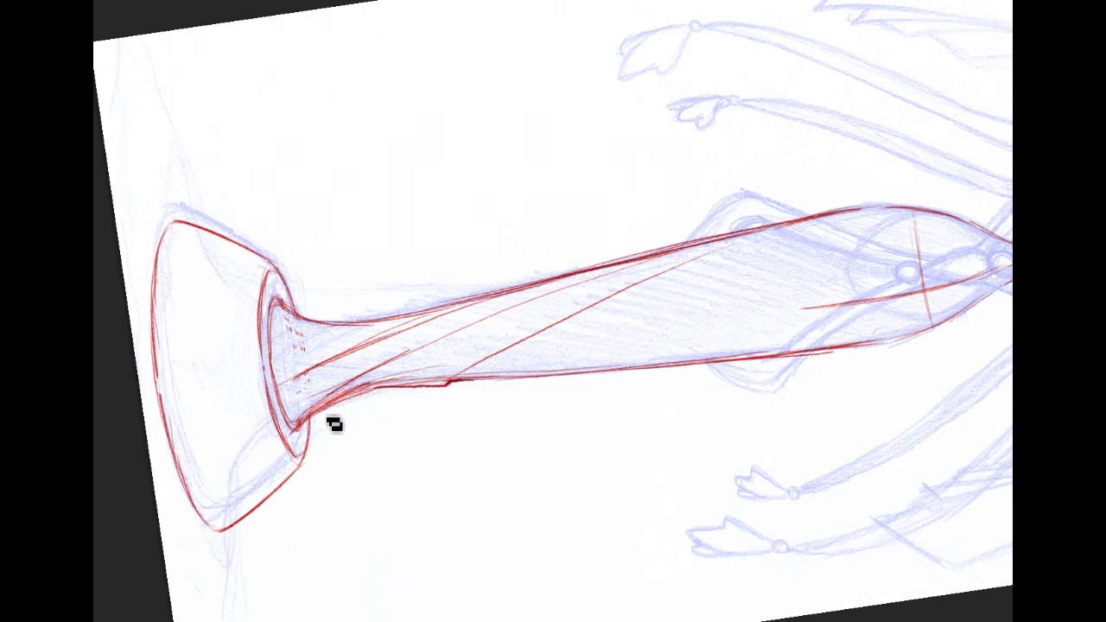
{"action": "left_click_drag", "start_coordinate": [285, 385], "coordinate": [337, 360]}
{"action": "mouse_move", "coordinate": [294, 390]}
{"action": "left_mouse_down"}
{"action": "mouse_move", "coordinate": [388, 360]}
{"action": "mouse_move", "coordinate": [509, 297]}
{"action": "left_mouse_up"}
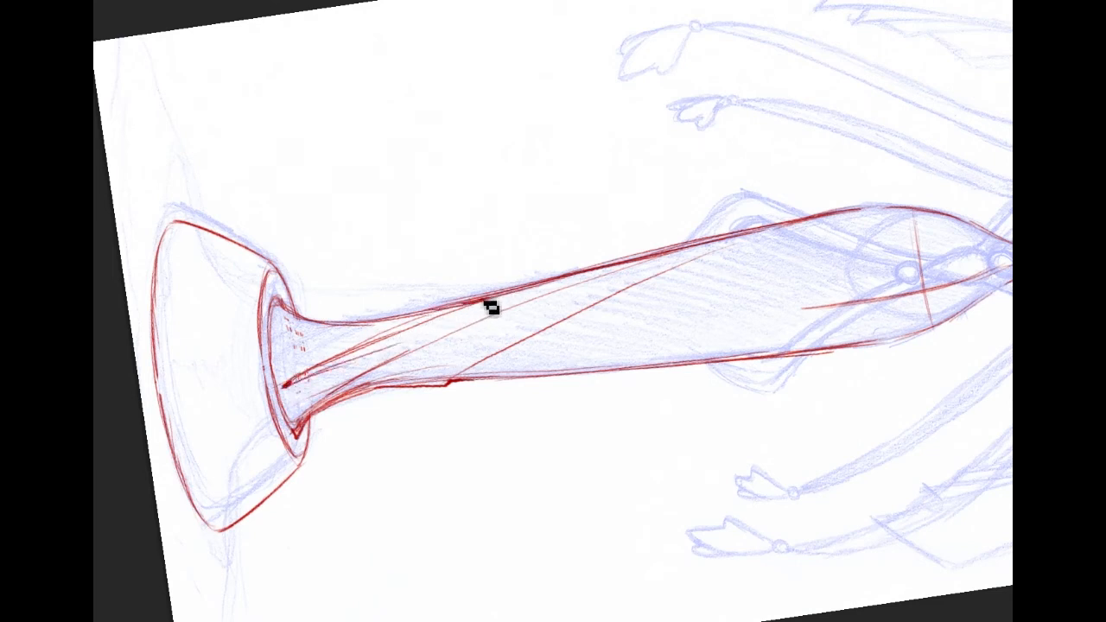
Darken the skirt column's left edge where the diagonal folds wrap around it, and trim the excess outline.
{"action": "left_click_drag", "start_coordinate": [497, 302], "coordinate": [629, 270]}
{"action": "left_click_drag", "start_coordinate": [550, 294], "coordinate": [651, 265]}
{"action": "left_click_drag", "start_coordinate": [725, 253], "coordinate": [694, 259]}
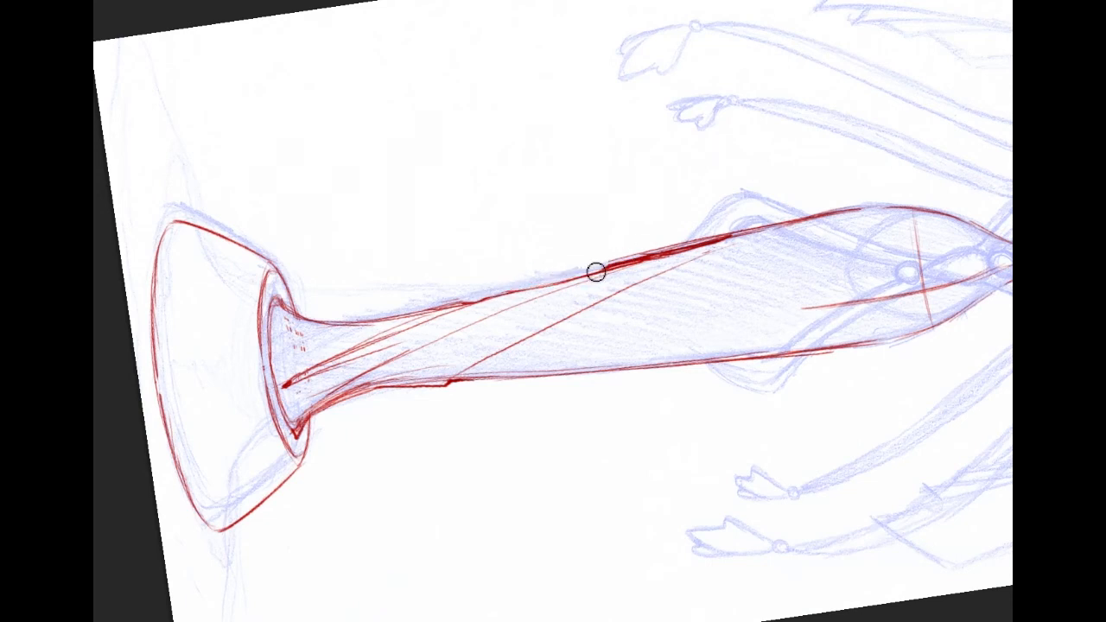
{"action": "key", "text": "ctrl+z"}
{"action": "key", "text": "ctrl+z"}
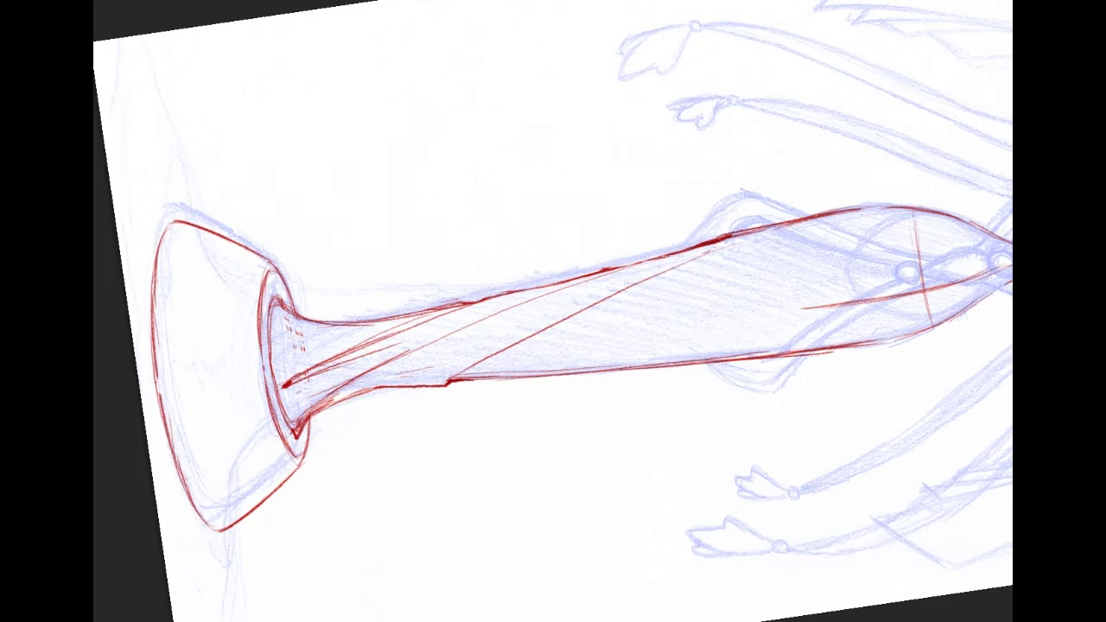
{"action": "mouse_move", "coordinate": [659, 131]}
{"action": "left_mouse_down"}
{"action": "mouse_move", "coordinate": [533, 98]}
{"action": "mouse_move", "coordinate": [409, 124]}
{"action": "mouse_move", "coordinate": [456, 140]}
{"action": "left_mouse_up"}
{"action": "mouse_move", "coordinate": [593, 288]}
{"action": "left_mouse_down"}
{"action": "mouse_move", "coordinate": [635, 602]}
{"action": "mouse_move", "coordinate": [678, 400]}
{"action": "mouse_move", "coordinate": [680, 211]}
{"action": "left_mouse_up"}
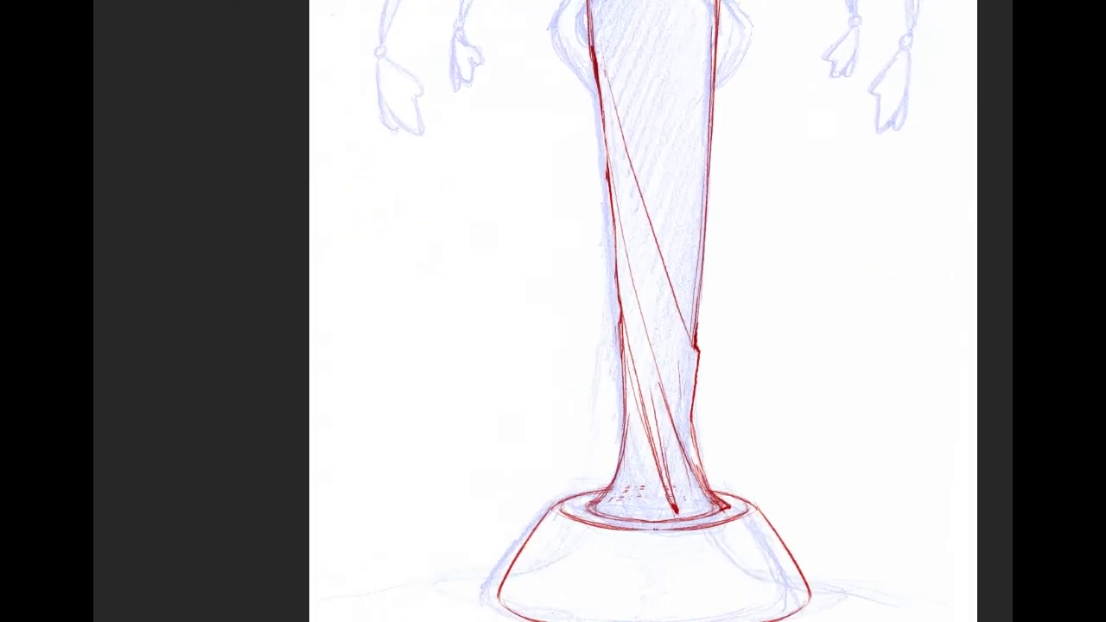
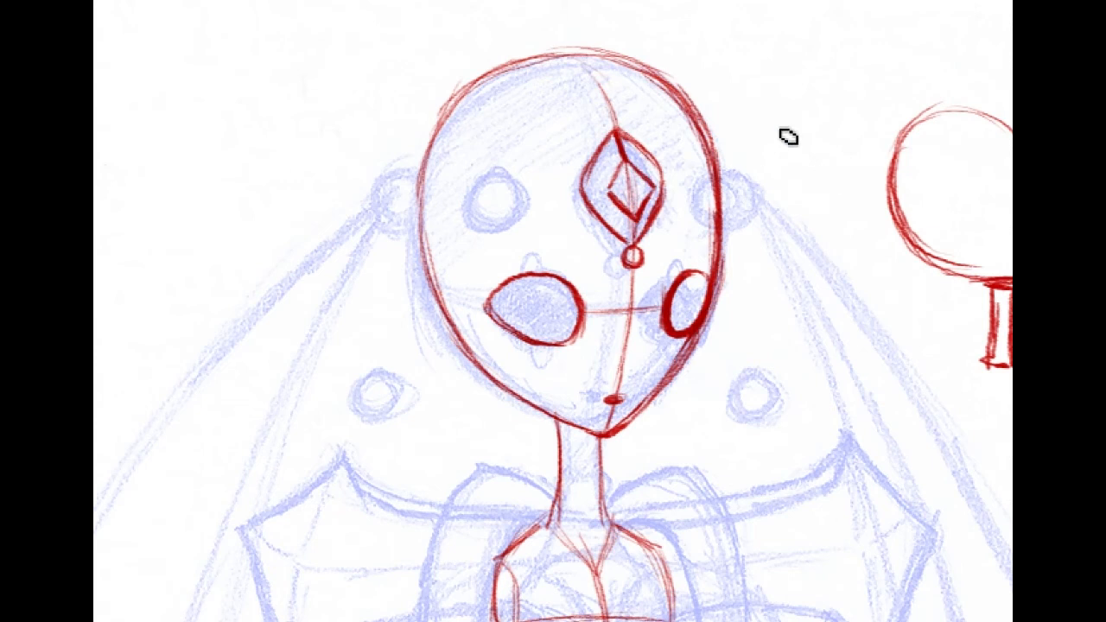
Erase the forehead diamond's inner facets and draw a round spot on each side of it, the right one overlapping the head outline.
{"action": "mouse_move", "coordinate": [617, 168]}
{"action": "left_mouse_down"}
{"action": "mouse_move", "coordinate": [624, 146]}
{"action": "mouse_move", "coordinate": [662, 198]}
{"action": "mouse_move", "coordinate": [634, 244]}
{"action": "mouse_move", "coordinate": [649, 207]}
{"action": "mouse_move", "coordinate": [629, 226]}
{"action": "mouse_move", "coordinate": [630, 173]}
{"action": "mouse_move", "coordinate": [634, 222]}
{"action": "mouse_move", "coordinate": [618, 204]}
{"action": "left_mouse_up"}
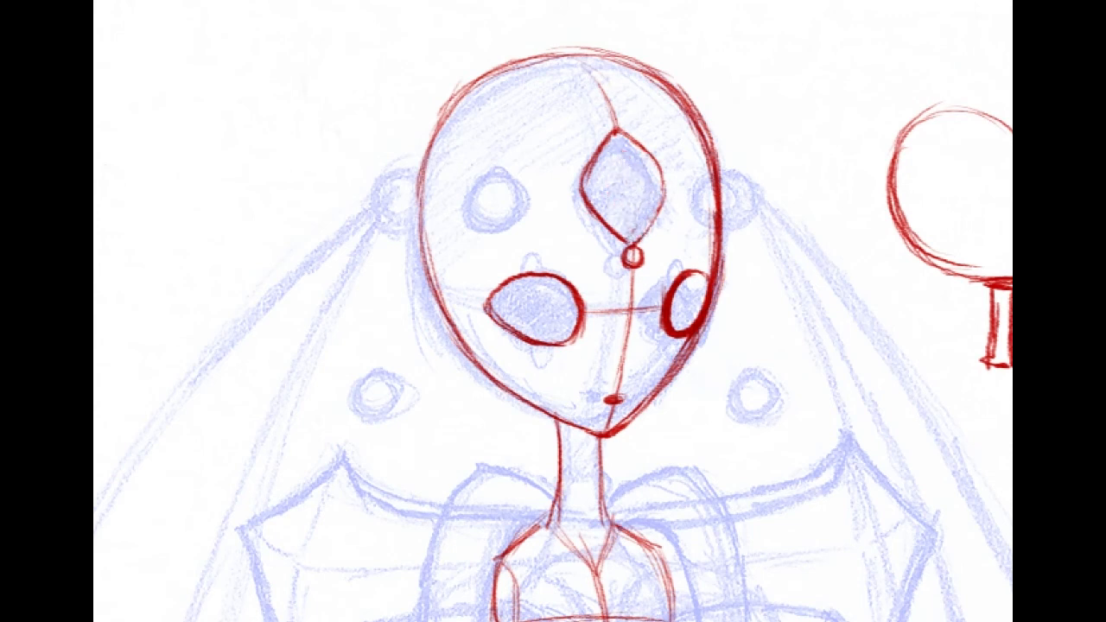
{"action": "mouse_move", "coordinate": [497, 193]}
{"action": "left_mouse_down"}
{"action": "mouse_move", "coordinate": [520, 226]}
{"action": "mouse_move", "coordinate": [483, 212]}
{"action": "mouse_move", "coordinate": [519, 189]}
{"action": "mouse_move", "coordinate": [528, 212]}
{"action": "mouse_move", "coordinate": [498, 227]}
{"action": "mouse_move", "coordinate": [490, 185]}
{"action": "mouse_move", "coordinate": [526, 202]}
{"action": "mouse_move", "coordinate": [484, 227]}
{"action": "mouse_move", "coordinate": [510, 183]}
{"action": "left_mouse_up"}
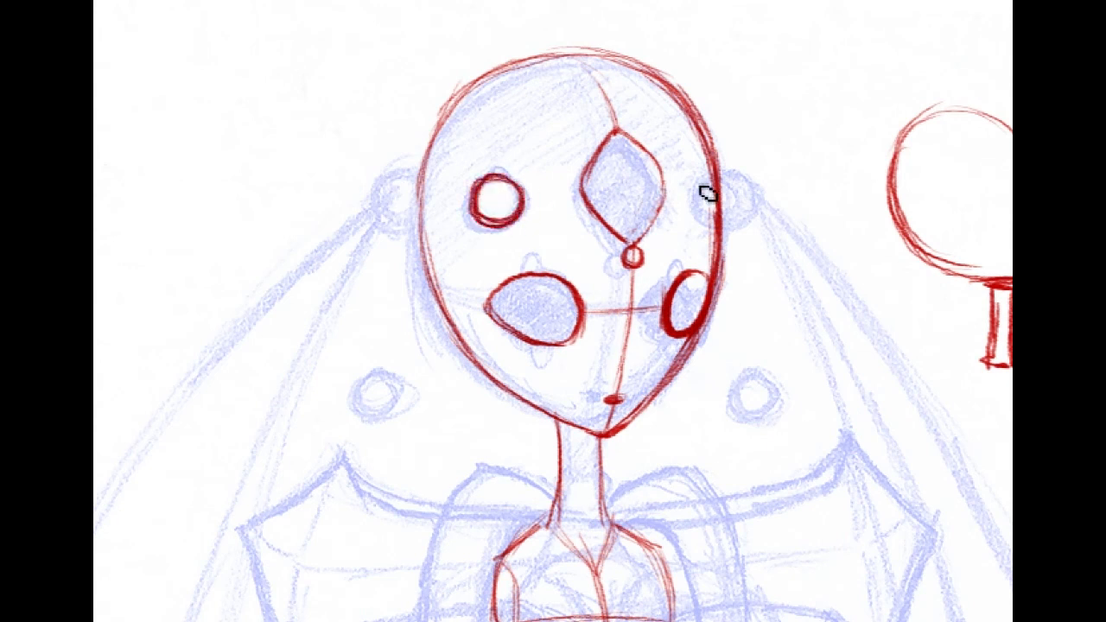
{"action": "left_click_drag", "start_coordinate": [715, 226], "coordinate": [716, 229]}
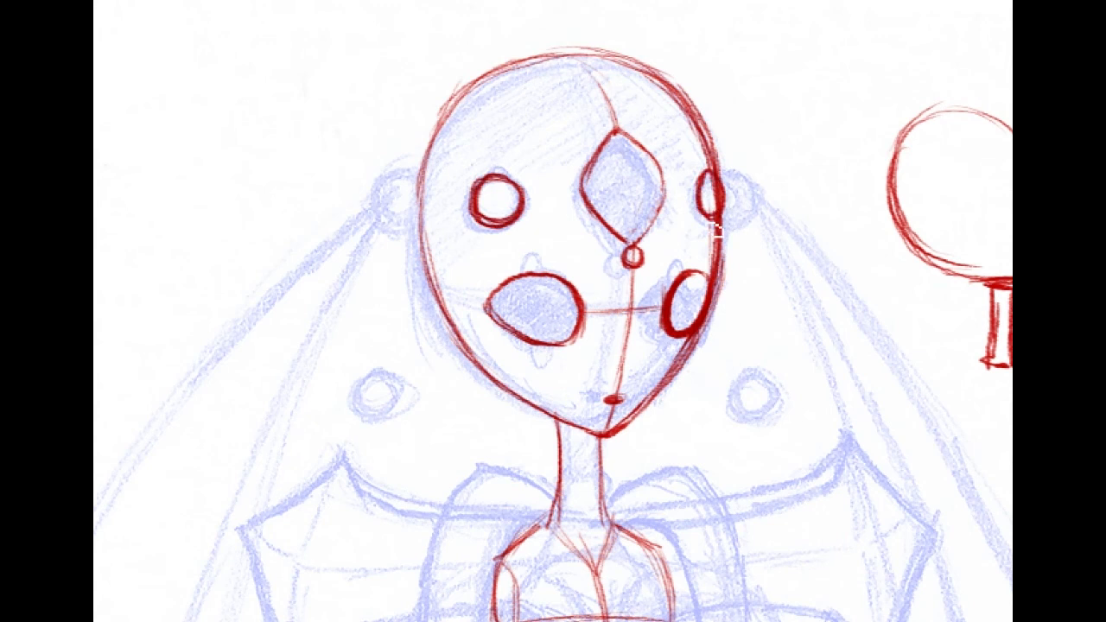
{"action": "left_click_drag", "start_coordinate": [715, 181], "coordinate": [720, 209]}
{"action": "left_click", "coordinate": [753, 158], "text": "alt"}
{"action": "mouse_move", "coordinate": [723, 189]}
{"action": "left_mouse_down"}
{"action": "mouse_move", "coordinate": [710, 219]}
{"action": "mouse_move", "coordinate": [719, 188]}
{"action": "left_mouse_up"}
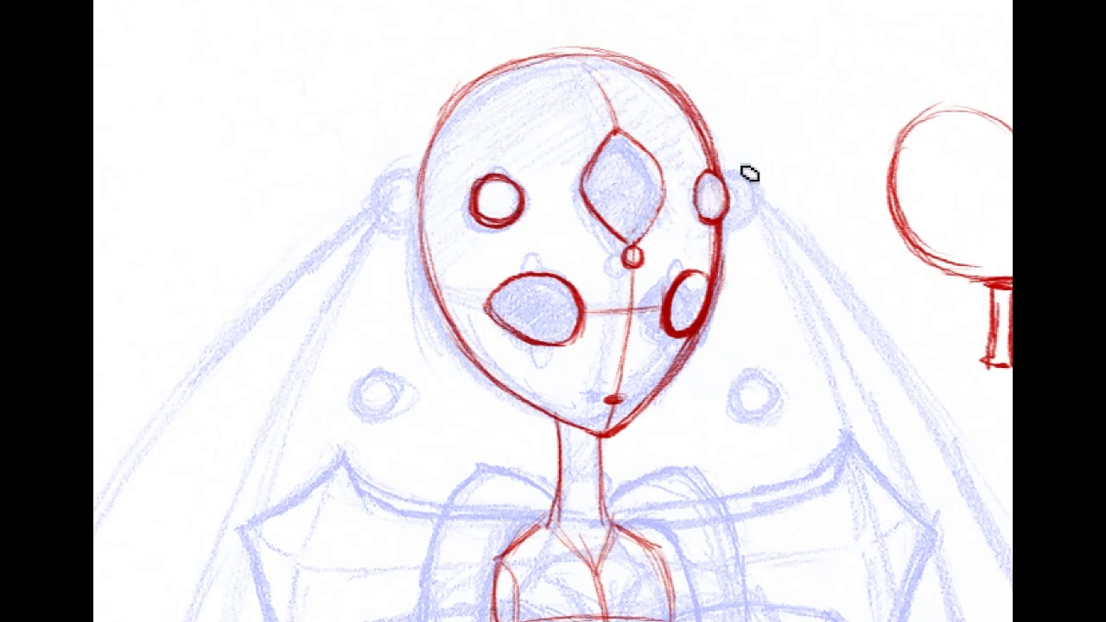
Try a small circle beside the head, undo it, and clean up the inside of the right eye.
{"action": "mouse_move", "coordinate": [851, 125]}
{"action": "left_mouse_down"}
{"action": "mouse_move", "coordinate": [814, 170]}
{"action": "mouse_move", "coordinate": [805, 152]}
{"action": "mouse_move", "coordinate": [827, 113]}
{"action": "mouse_move", "coordinate": [854, 147]}
{"action": "left_mouse_up"}
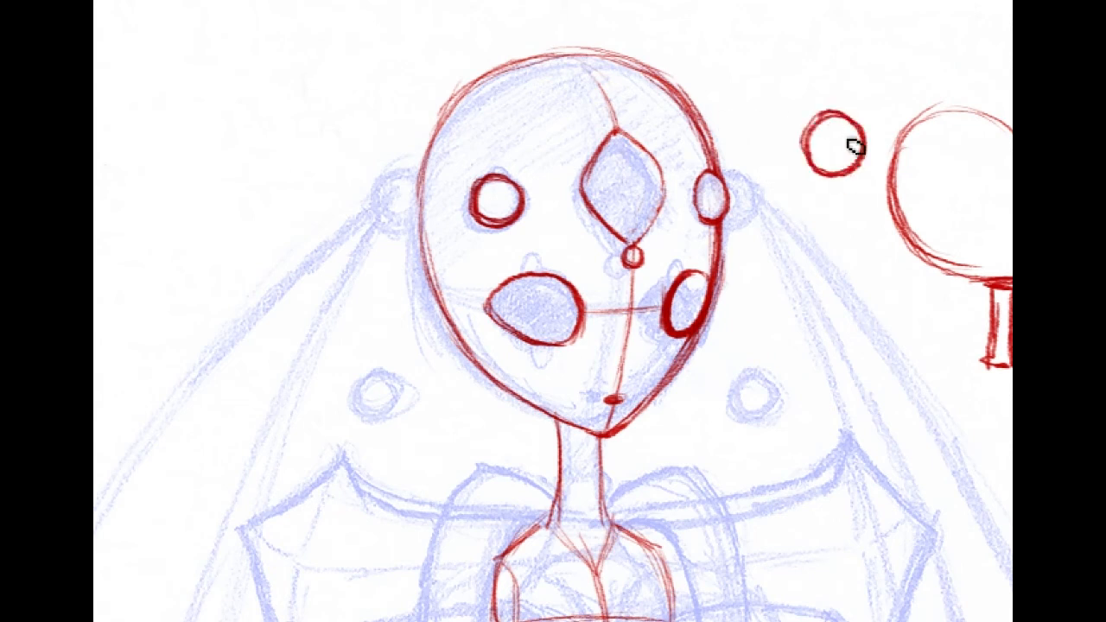
{"action": "key", "text": "ctrl+z"}
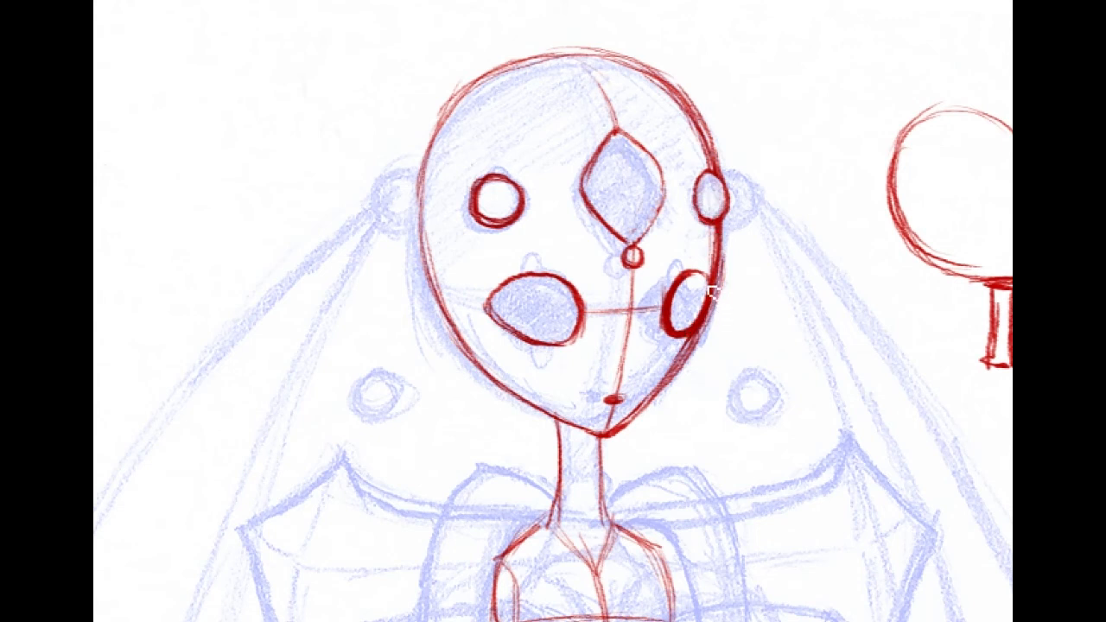
{"action": "left_click", "coordinate": [737, 302], "text": "alt"}
{"action": "key", "text": "ctrl+z"}
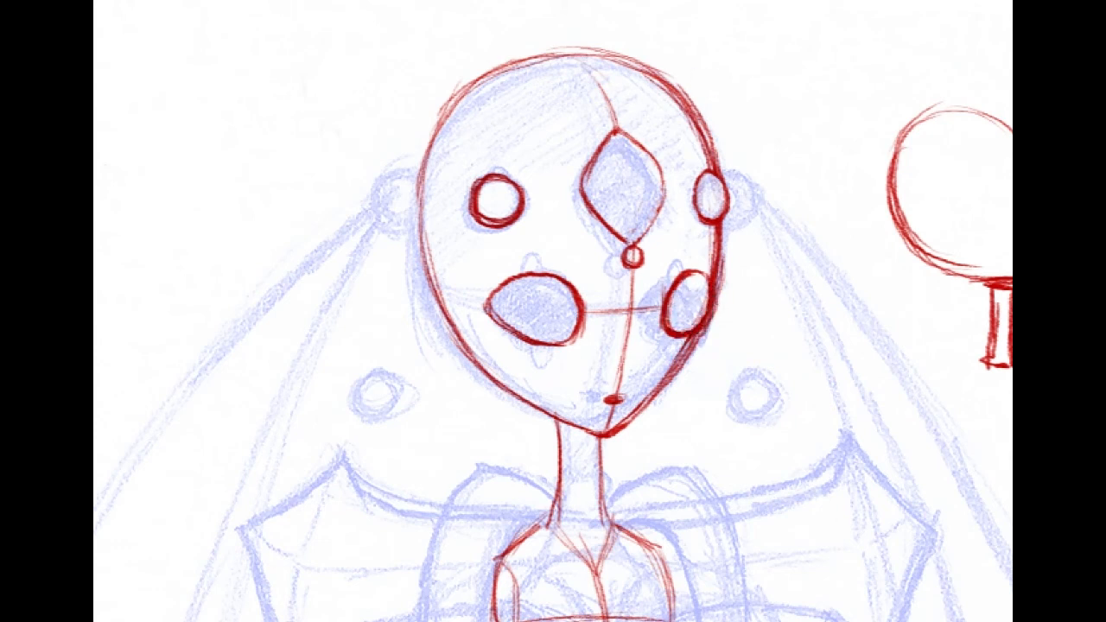
Draw a red round disc attached to the left side of the head, behind the mask outline.
{"action": "mouse_move", "coordinate": [420, 183]}
{"action": "left_mouse_down"}
{"action": "mouse_move", "coordinate": [383, 188]}
{"action": "mouse_move", "coordinate": [409, 244]}
{"action": "mouse_move", "coordinate": [426, 242]}
{"action": "mouse_move", "coordinate": [378, 225]}
{"action": "mouse_move", "coordinate": [393, 183]}
{"action": "mouse_move", "coordinate": [419, 181]}
{"action": "mouse_move", "coordinate": [375, 203]}
{"action": "mouse_move", "coordinate": [427, 206]}
{"action": "mouse_move", "coordinate": [413, 236]}
{"action": "left_mouse_up"}
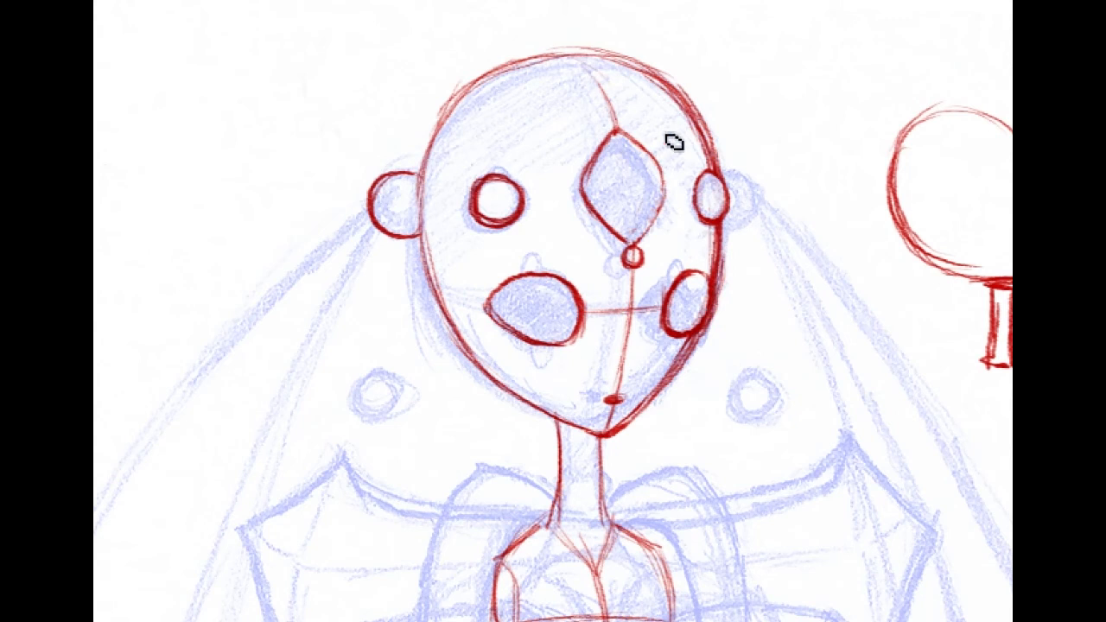
{"action": "mouse_move", "coordinate": [647, 158]}
{"action": "left_mouse_down"}
{"action": "mouse_move", "coordinate": [669, 163]}
{"action": "mouse_move", "coordinate": [652, 155]}
{"action": "left_mouse_up"}
{"action": "key", "text": "ctrl+z"}
{"action": "mouse_move", "coordinate": [927, 383]}
{"action": "left_mouse_down"}
{"action": "mouse_move", "coordinate": [928, 357]}
{"action": "mouse_move", "coordinate": [999, 264]}
{"action": "mouse_move", "coordinate": [987, 238]}
{"action": "mouse_move", "coordinate": [965, 242]}
{"action": "mouse_move", "coordinate": [953, 384]}
{"action": "left_mouse_up"}
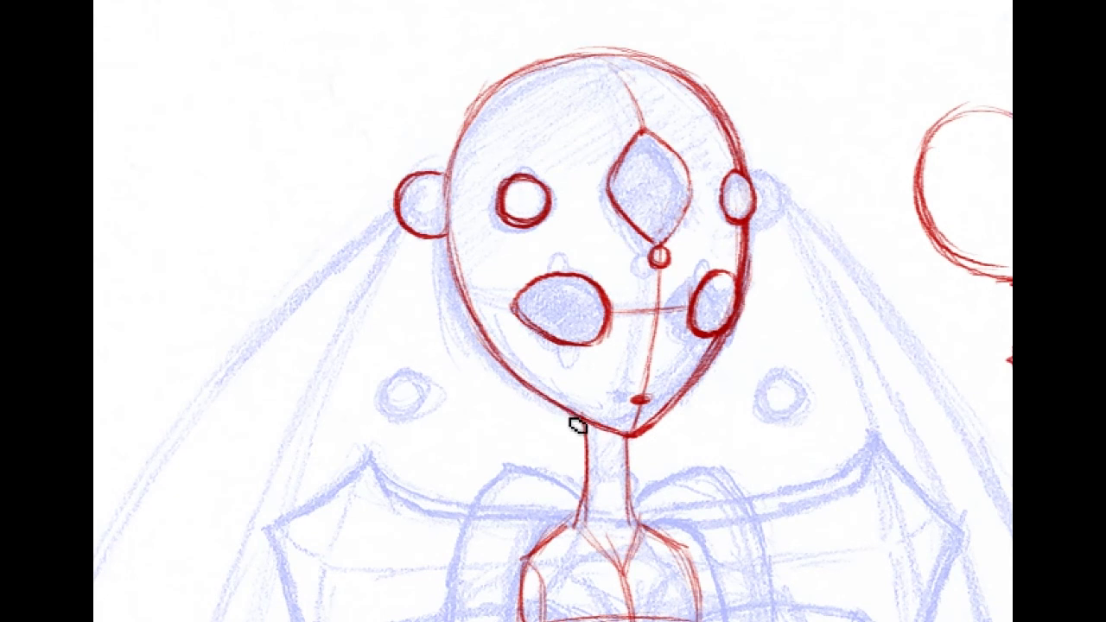
Draw a small red ring over each of the two blue circles floating on either side of the jaw.
{"action": "mouse_move", "coordinate": [367, 423]}
{"action": "left_mouse_down"}
{"action": "mouse_move", "coordinate": [405, 291]}
{"action": "mouse_move", "coordinate": [509, 249]}
{"action": "mouse_move", "coordinate": [499, 414]}
{"action": "left_mouse_up"}
{"action": "mouse_move", "coordinate": [563, 388]}
{"action": "left_mouse_down"}
{"action": "mouse_move", "coordinate": [562, 415]}
{"action": "mouse_move", "coordinate": [550, 371]}
{"action": "mouse_move", "coordinate": [563, 380]}
{"action": "left_mouse_up"}
{"action": "mouse_move", "coordinate": [901, 409]}
{"action": "left_mouse_down"}
{"action": "mouse_move", "coordinate": [946, 388]}
{"action": "mouse_move", "coordinate": [915, 371]}
{"action": "mouse_move", "coordinate": [927, 368]}
{"action": "left_mouse_up"}
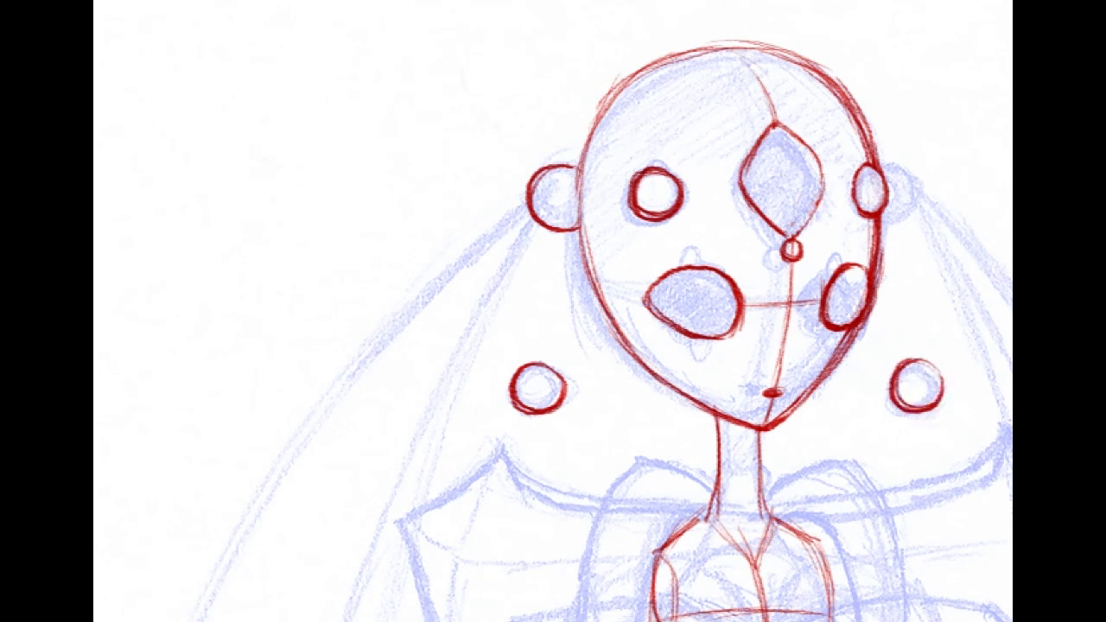
Select the small red paddle-shaped head-and-neck sketch beside the figure's head and cut it from the drawing.
{"action": "left_click_drag", "start_coordinate": [864, 605], "coordinate": [640, 4]}
{"action": "left_click_drag", "start_coordinate": [553, 432], "coordinate": [559, 160]}
{"action": "left_click_drag", "start_coordinate": [553, 605], "coordinate": [544, 18]}
{"action": "left_click_drag", "start_coordinate": [537, 466], "coordinate": [569, 153]}
{"action": "left_click_drag", "start_coordinate": [432, 9], "coordinate": [664, 617]}
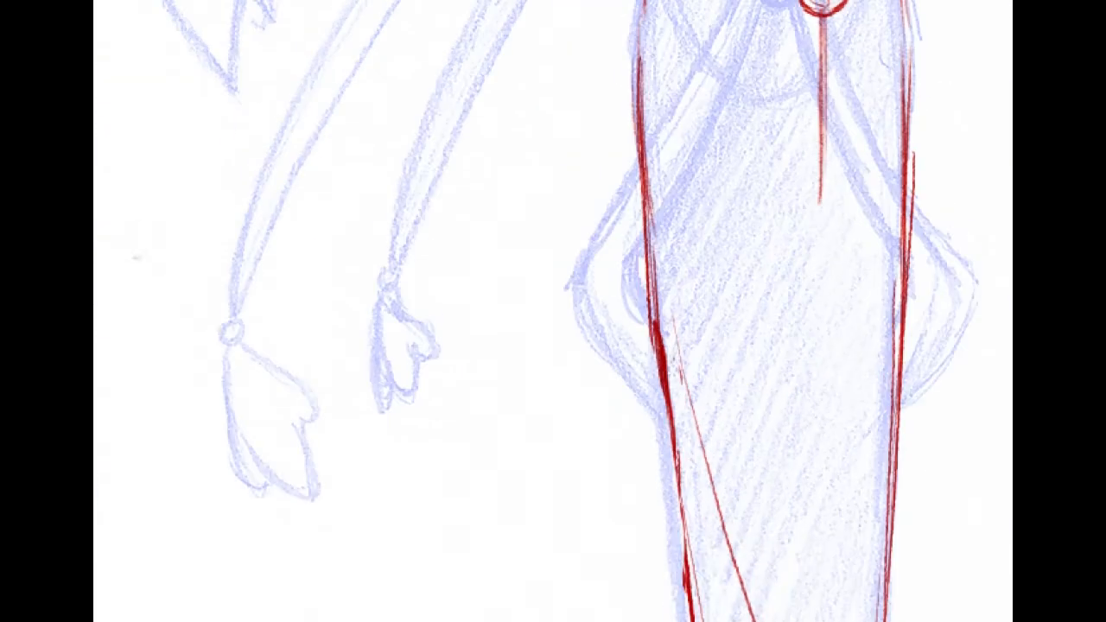
{"action": "left_click_drag", "start_coordinate": [553, 259], "coordinate": [553, 480]}
{"action": "scroll", "coordinate": [553, 311], "scroll_direction": "up", "scroll_amount": 10}
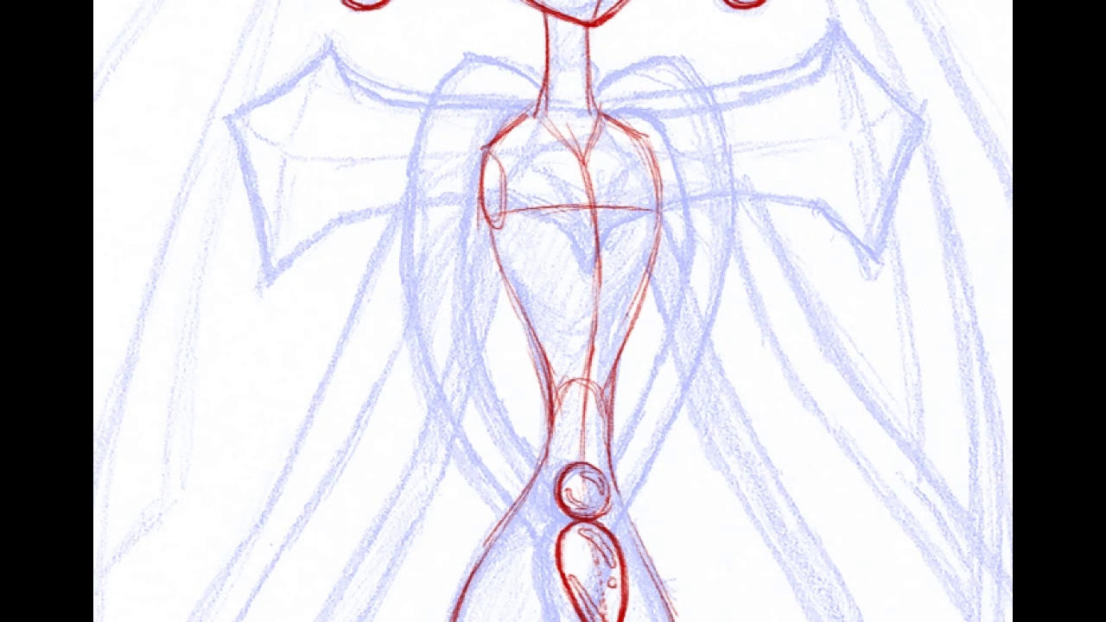
{"action": "key", "text": "ctrl+minus"}
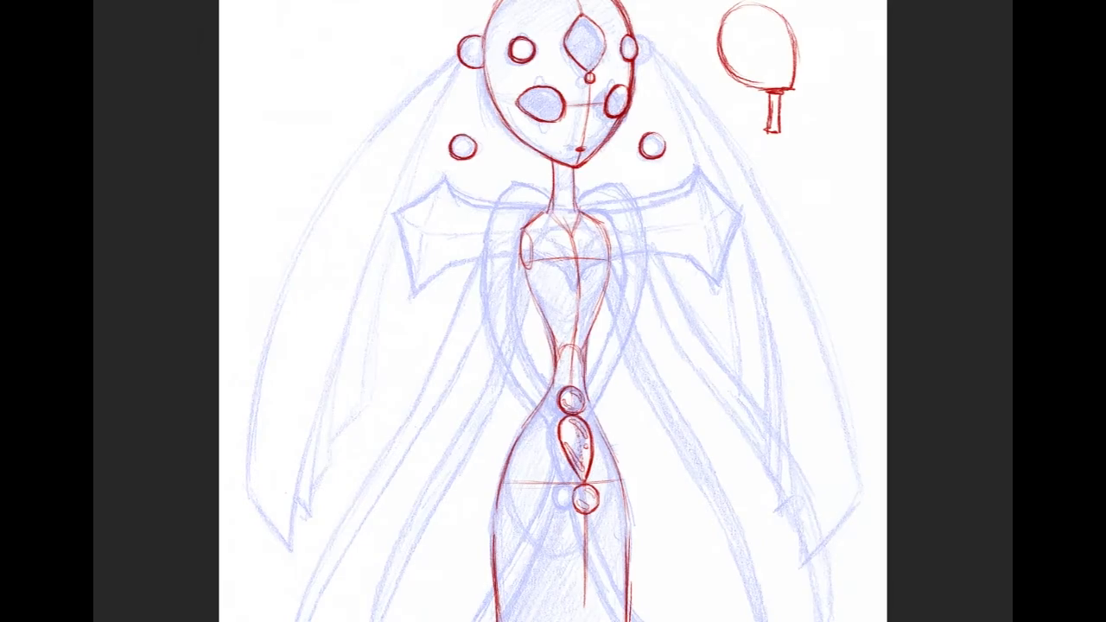
{"action": "scroll", "coordinate": [553, 311], "scroll_direction": "down", "scroll_amount": 8}
{"action": "scroll", "coordinate": [553, 312], "scroll_direction": "up", "scroll_amount": 10}
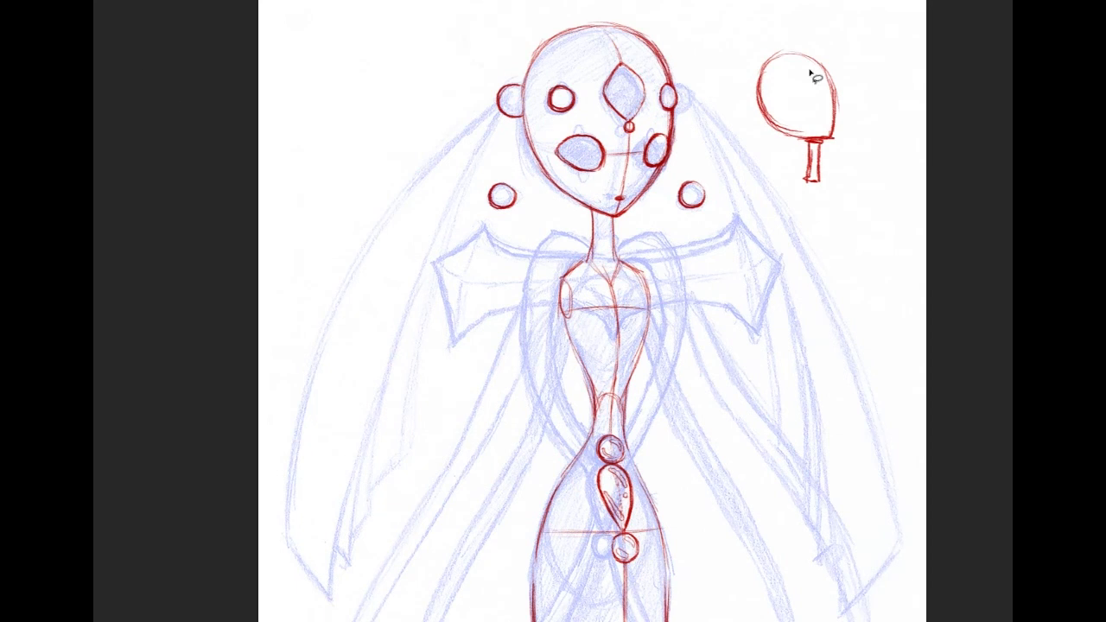
{"action": "mouse_move", "coordinate": [773, 149]}
{"action": "left_mouse_down"}
{"action": "mouse_move", "coordinate": [891, 140]}
{"action": "mouse_move", "coordinate": [778, 238]}
{"action": "left_mouse_up"}
{"action": "key", "text": "ctrl+x"}
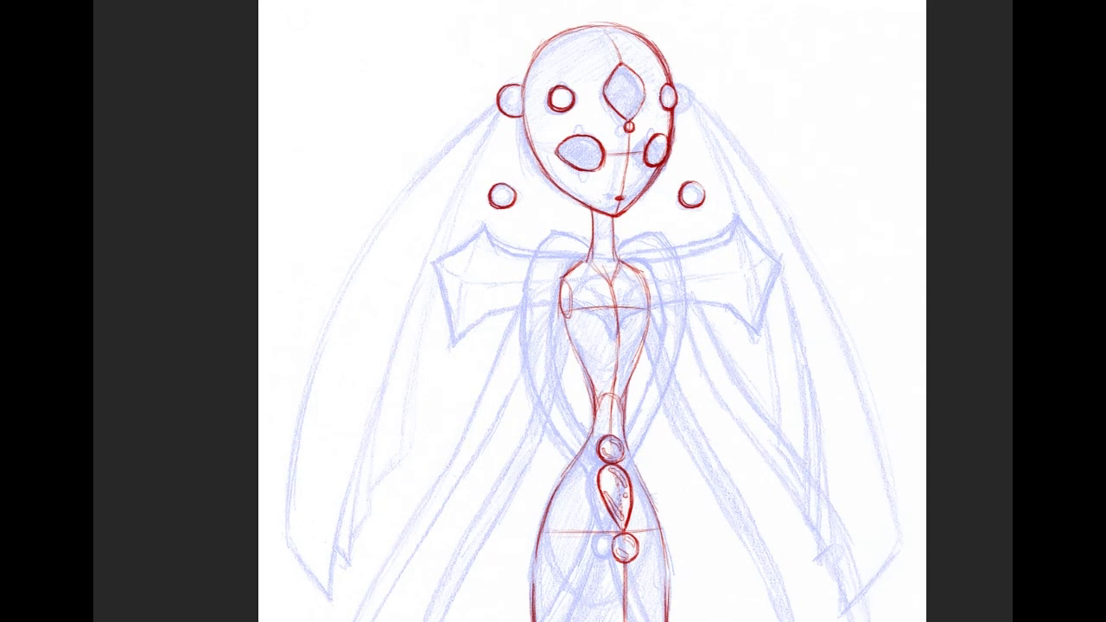
{"action": "left_click_drag", "start_coordinate": [836, 561], "coordinate": [880, 459]}
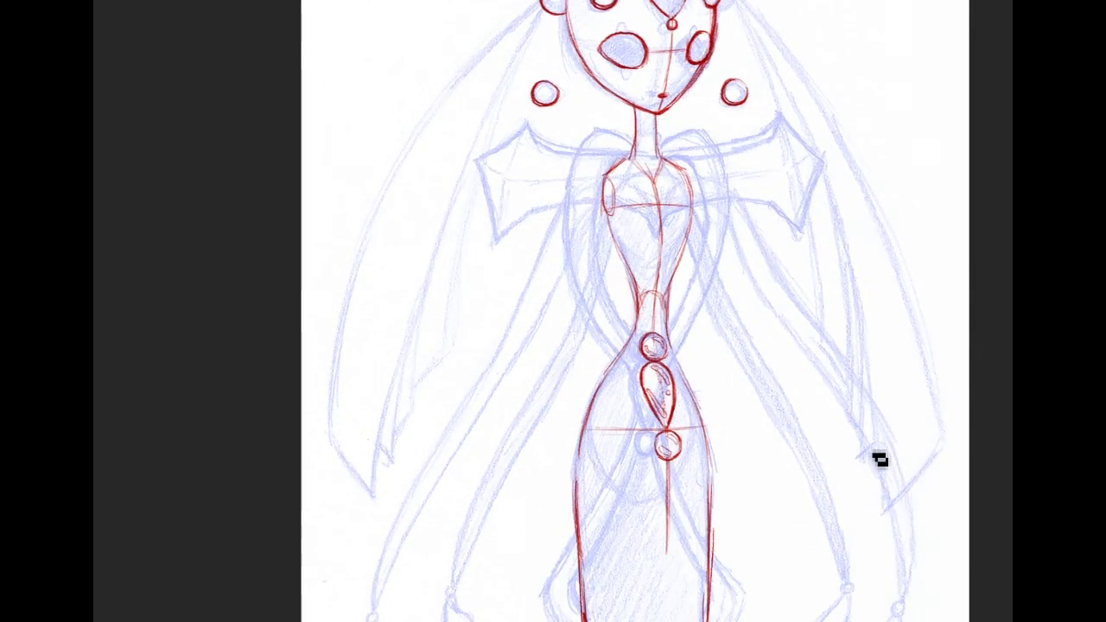
{"action": "left_click_drag", "start_coordinate": [640, 523], "coordinate": [663, 391]}
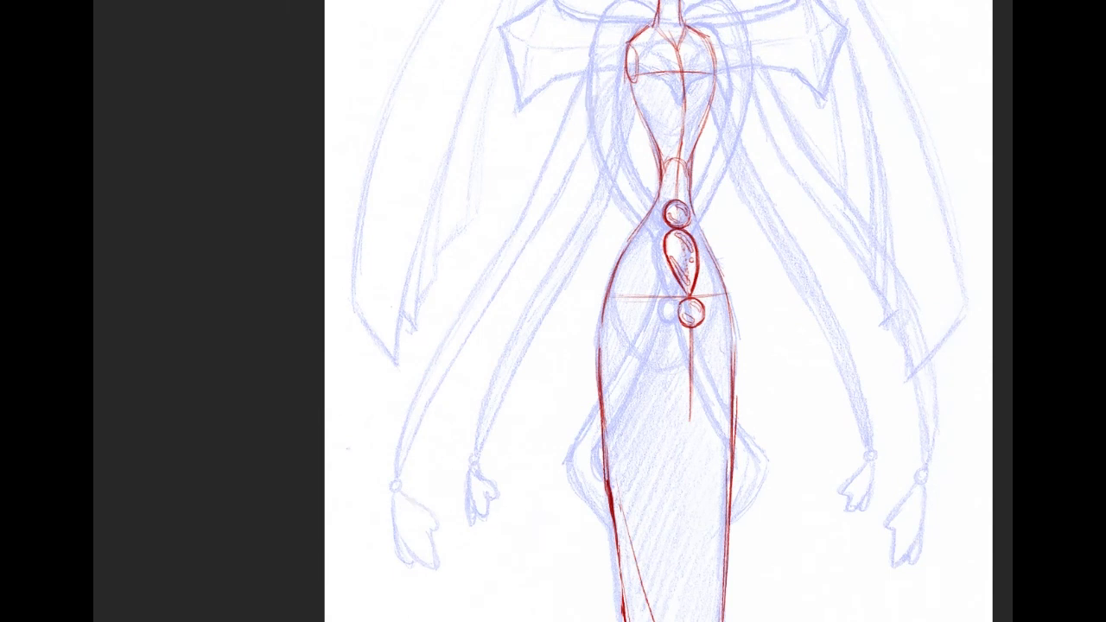
{"action": "left_click_drag", "start_coordinate": [1028, 170], "coordinate": [953, 260]}
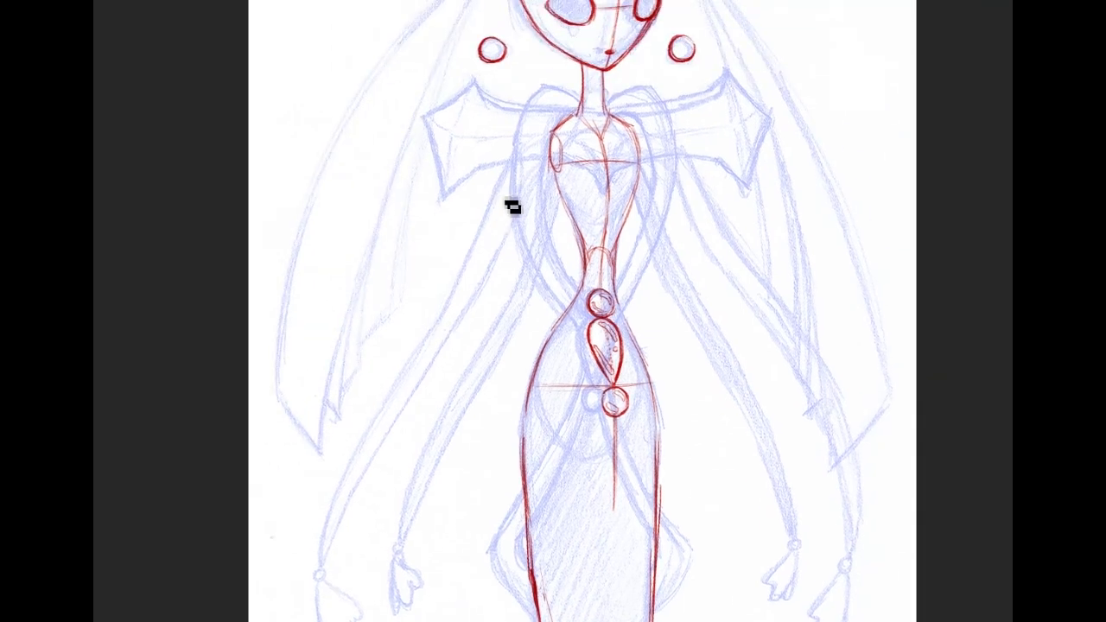
{"action": "mouse_move", "coordinate": [474, 253]}
{"action": "left_mouse_down"}
{"action": "mouse_move", "coordinate": [428, 329]}
{"action": "mouse_move", "coordinate": [457, 330]}
{"action": "mouse_move", "coordinate": [433, 359]}
{"action": "left_mouse_up"}
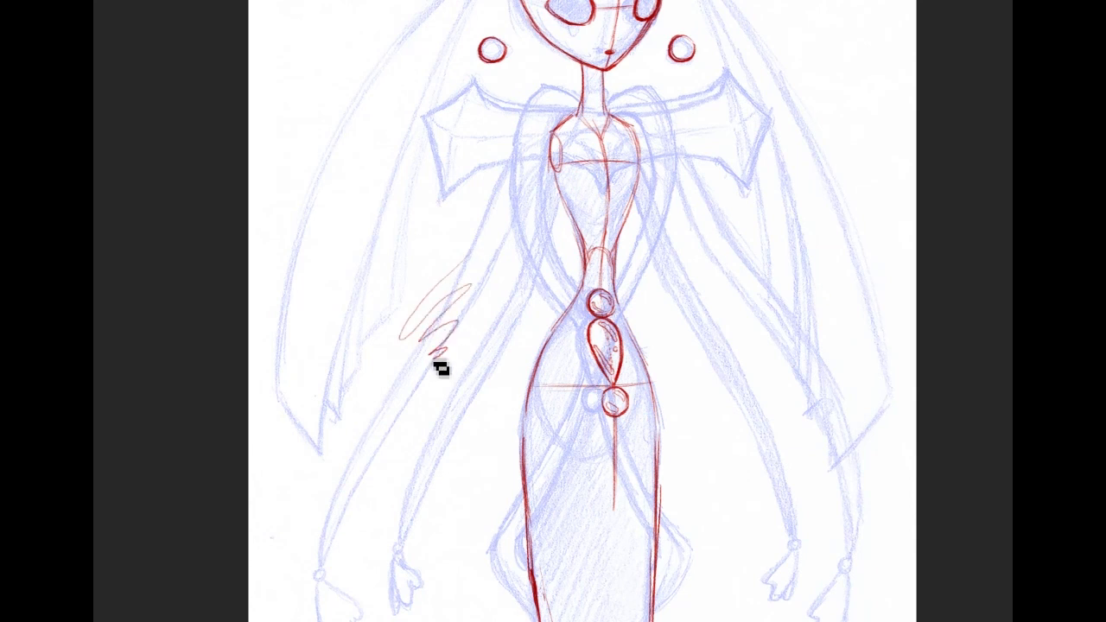
{"action": "key", "text": "ctrl+z"}
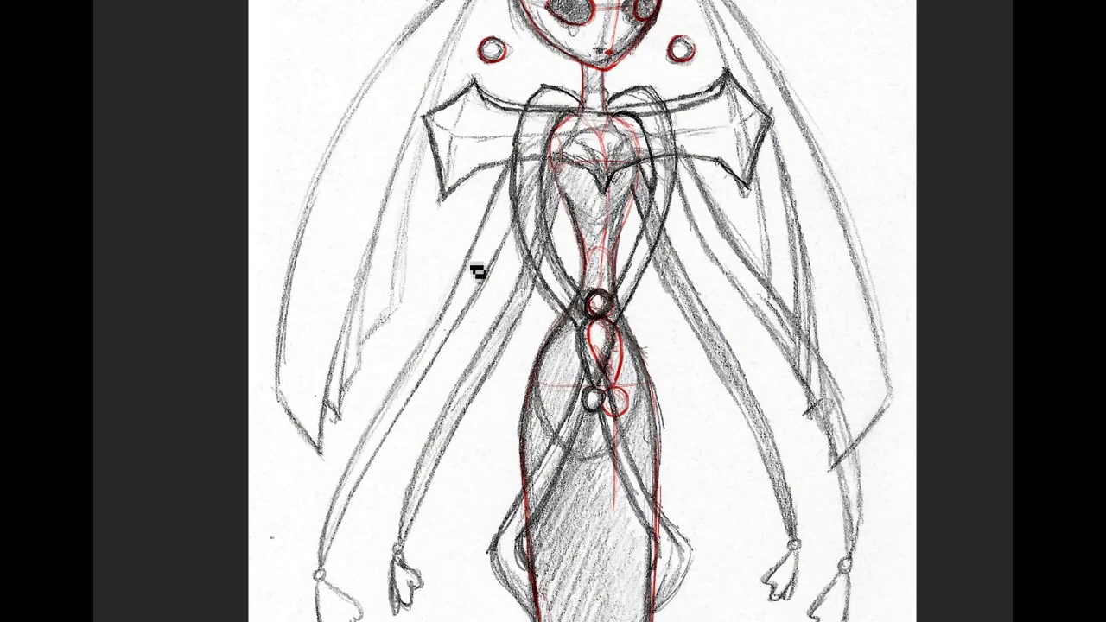
{"action": "mouse_move", "coordinate": [473, 268]}
{"action": "left_mouse_down"}
{"action": "mouse_move", "coordinate": [434, 320]}
{"action": "mouse_move", "coordinate": [463, 318]}
{"action": "left_mouse_up"}
{"action": "key", "text": "ctrl+z"}
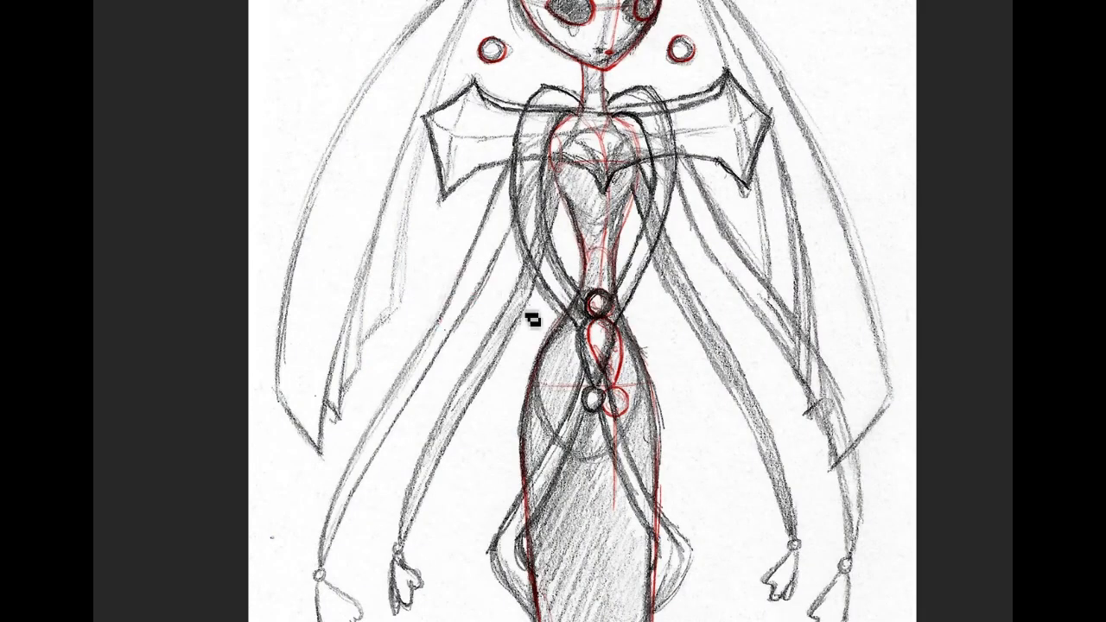
{"action": "left_click_drag", "start_coordinate": [534, 298], "coordinate": [473, 333]}
{"action": "key", "text": "ctrl+z"}
{"action": "mouse_move", "coordinate": [448, 407]}
{"action": "left_mouse_down"}
{"action": "mouse_move", "coordinate": [467, 424]}
{"action": "mouse_move", "coordinate": [451, 443]}
{"action": "mouse_move", "coordinate": [540, 422]}
{"action": "left_mouse_up"}
{"action": "key", "text": "ctrl+z"}
{"action": "key", "text": "ctrl+z"}
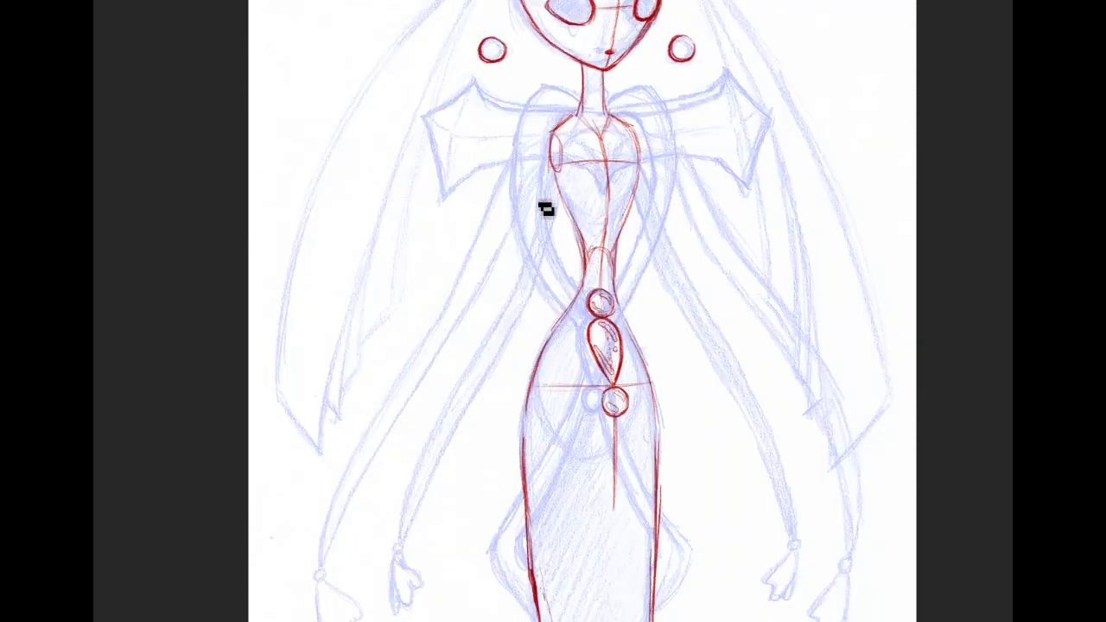
Draw two slim red upper arms running from the shoulders diagonally outward to the elbows.
{"action": "left_click_drag", "start_coordinate": [541, 185], "coordinate": [510, 320]}
{"action": "left_click_drag", "start_coordinate": [553, 226], "coordinate": [510, 324]}
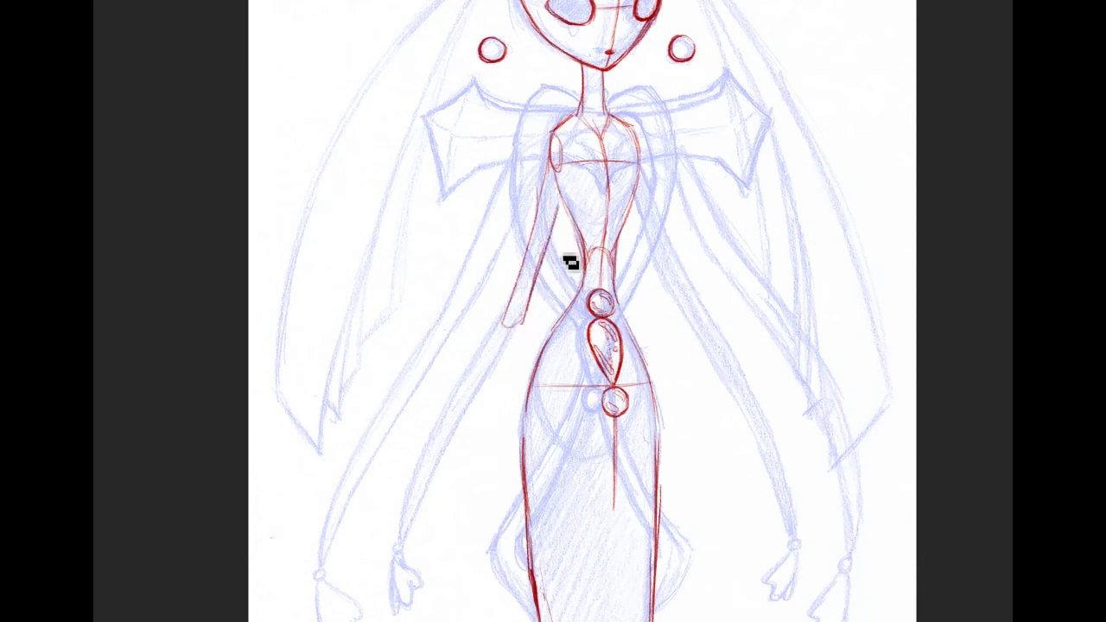
{"action": "left_click_drag", "start_coordinate": [641, 212], "coordinate": [696, 318]}
{"action": "left_click_drag", "start_coordinate": [658, 188], "coordinate": [710, 326]}
Draw the left forearm as a tapering red shape from the elbow down to the wrist, and mark the elbow joint.
{"action": "left_click_drag", "start_coordinate": [499, 387], "coordinate": [506, 341]}
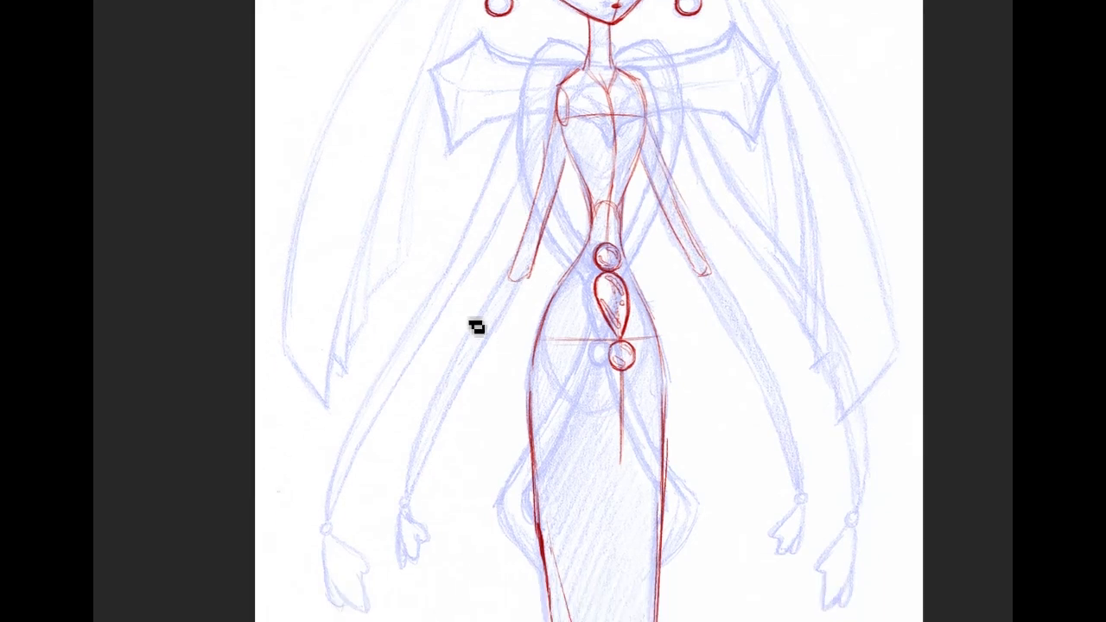
{"action": "mouse_move", "coordinate": [510, 277]}
{"action": "left_mouse_down"}
{"action": "mouse_move", "coordinate": [458, 342]}
{"action": "mouse_move", "coordinate": [438, 403]}
{"action": "mouse_move", "coordinate": [467, 332]}
{"action": "mouse_move", "coordinate": [416, 437]}
{"action": "left_mouse_up"}
{"action": "left_click_drag", "start_coordinate": [501, 279], "coordinate": [419, 460]}
{"action": "left_click_drag", "start_coordinate": [519, 290], "coordinate": [440, 411]}
{"action": "left_click_drag", "start_coordinate": [471, 353], "coordinate": [420, 451]}
{"action": "left_click_drag", "start_coordinate": [439, 406], "coordinate": [418, 458]}
{"action": "left_click_drag", "start_coordinate": [501, 298], "coordinate": [518, 277]}
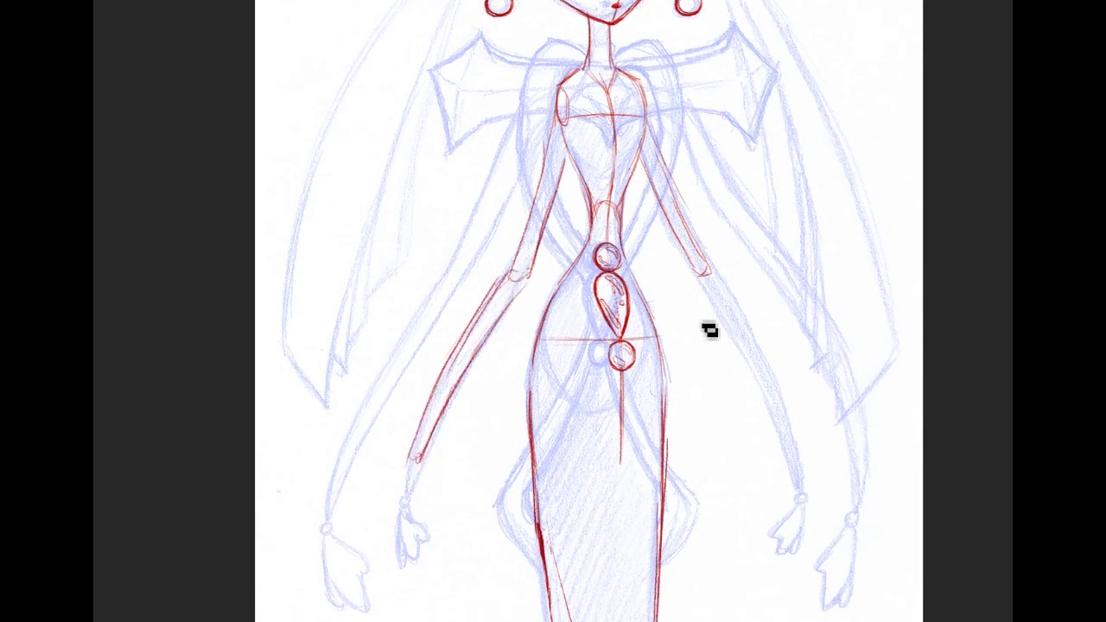
Draw the matching right forearm from elbow to wrist, undo its stray inner strokes and redraw the upper inner edge.
{"action": "left_click_drag", "start_coordinate": [704, 279], "coordinate": [733, 348]}
{"action": "left_click_drag", "start_coordinate": [781, 413], "coordinate": [795, 454]}
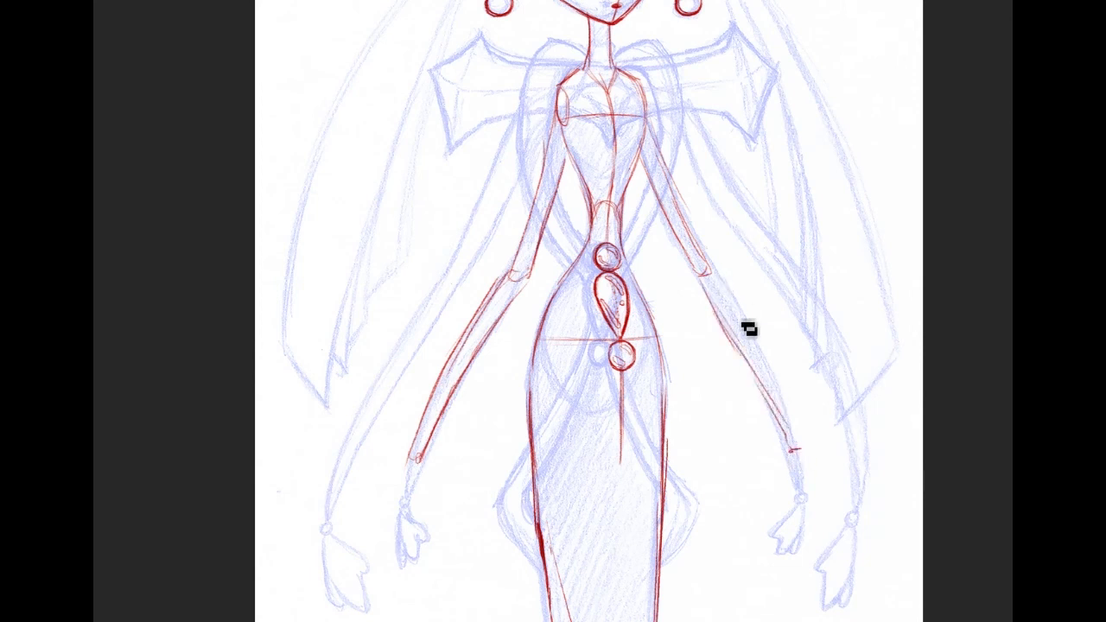
{"action": "left_click_drag", "start_coordinate": [716, 275], "coordinate": [796, 414]}
{"action": "left_click_drag", "start_coordinate": [715, 299], "coordinate": [805, 473]}
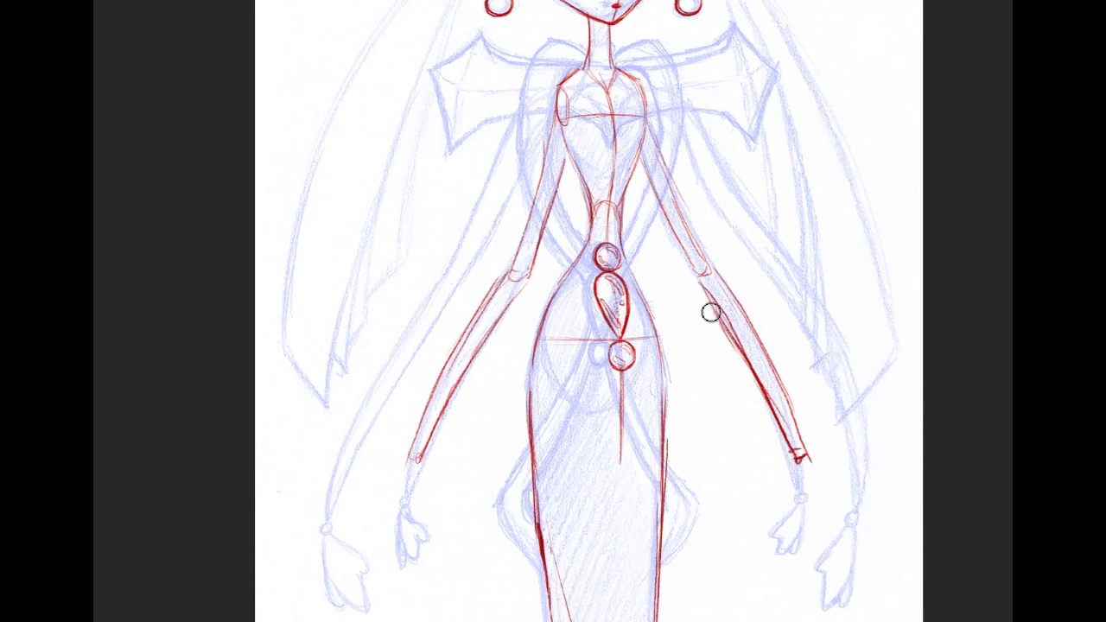
{"action": "key", "text": "ctrl+alt+z"}
{"action": "key", "text": "ctrl+alt+z"}
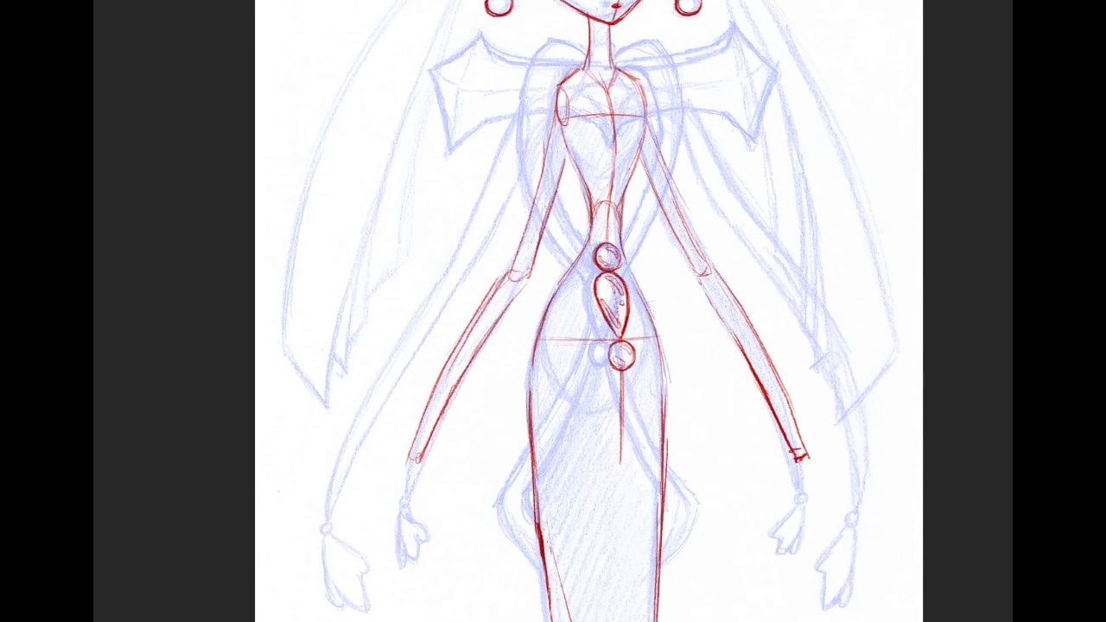
{"action": "left_click_drag", "start_coordinate": [704, 286], "coordinate": [743, 348]}
{"action": "left_click_drag", "start_coordinate": [742, 253], "coordinate": [722, 262]}
{"action": "left_click_drag", "start_coordinate": [817, 455], "coordinate": [841, 439]}
{"action": "mouse_move", "coordinate": [758, 247]}
{"action": "left_mouse_down"}
{"action": "mouse_move", "coordinate": [797, 263]}
{"action": "mouse_move", "coordinate": [845, 393]}
{"action": "left_mouse_up"}
{"action": "left_click_drag", "start_coordinate": [850, 449], "coordinate": [847, 393]}
{"action": "mouse_move", "coordinate": [665, 80]}
{"action": "left_mouse_down"}
{"action": "mouse_move", "coordinate": [647, 83]}
{"action": "mouse_move", "coordinate": [728, 144]}
{"action": "mouse_move", "coordinate": [748, 182]}
{"action": "mouse_move", "coordinate": [734, 227]}
{"action": "left_mouse_up"}
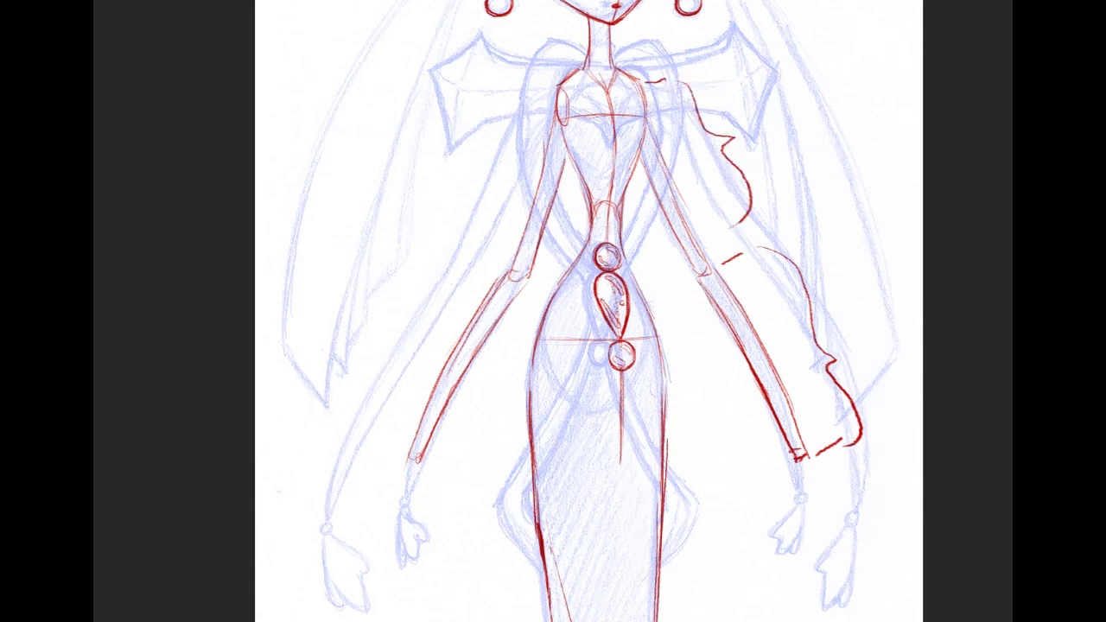
{"action": "key", "text": "ctrl+alt+z"}
{"action": "key", "text": "ctrl+alt+z"}
{"action": "key", "text": "ctrl+alt+z"}
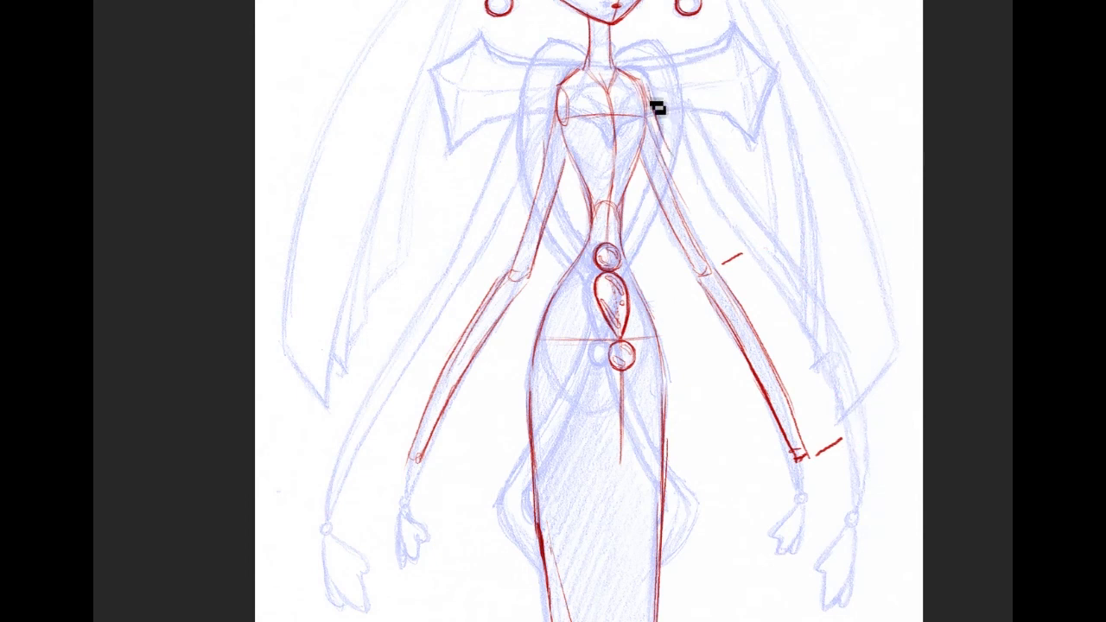
Darken the upper-arm outlines, and draw a round bead and a spread-fingered hand at each wrist.
{"action": "left_click_drag", "start_coordinate": [652, 97], "coordinate": [728, 279]}
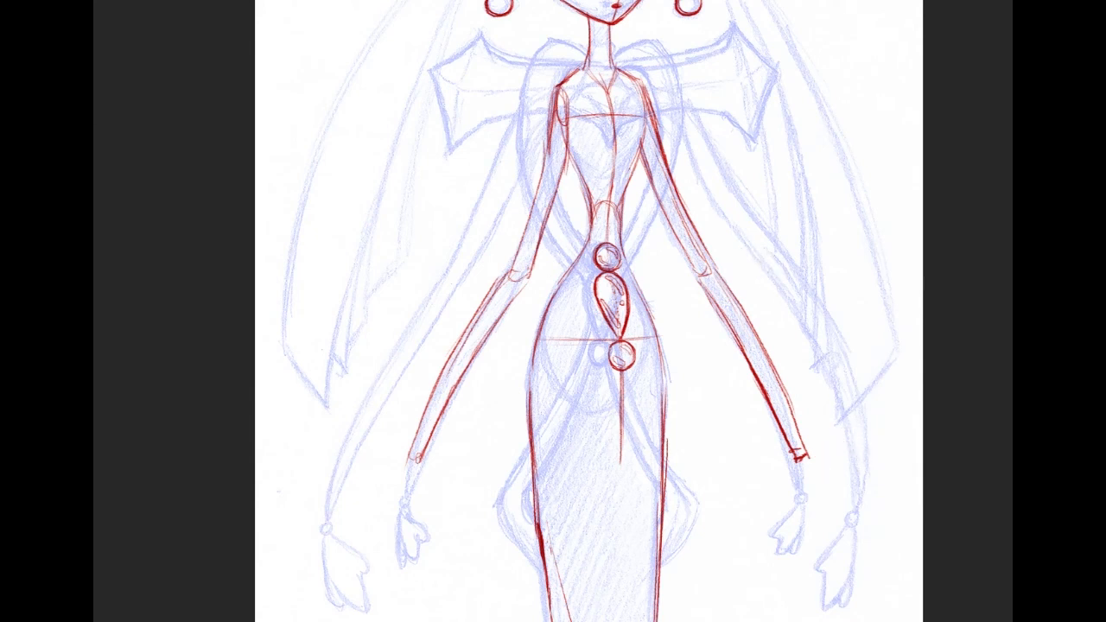
{"action": "mouse_move", "coordinate": [361, 475]}
{"action": "left_mouse_down"}
{"action": "mouse_move", "coordinate": [401, 466]}
{"action": "mouse_move", "coordinate": [444, 366]}
{"action": "left_mouse_up"}
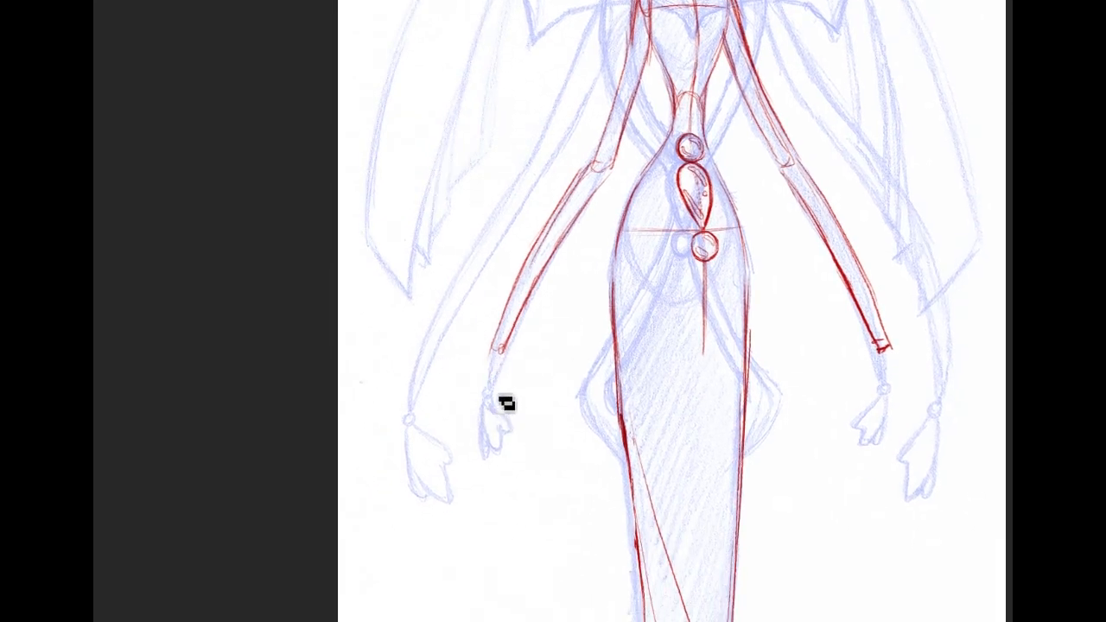
{"action": "mouse_move", "coordinate": [499, 350]}
{"action": "left_mouse_down"}
{"action": "mouse_move", "coordinate": [485, 394]}
{"action": "mouse_move", "coordinate": [522, 388]}
{"action": "mouse_move", "coordinate": [513, 382]}
{"action": "left_mouse_up"}
{"action": "mouse_move", "coordinate": [499, 346]}
{"action": "left_mouse_down"}
{"action": "mouse_move", "coordinate": [492, 360]}
{"action": "mouse_move", "coordinate": [496, 345]}
{"action": "left_mouse_up"}
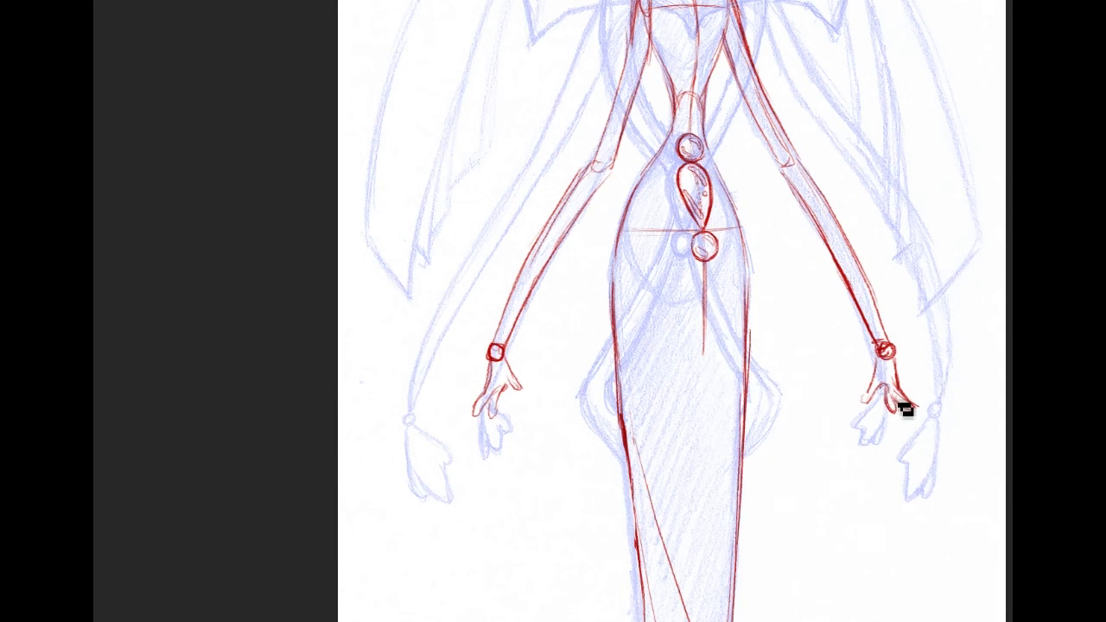
Examine the red arms and hands against the blue sketch from the head down to the skirt.
{"action": "scroll", "coordinate": [635, 311], "scroll_direction": "down", "scroll_amount": 1}
{"action": "scroll", "coordinate": [635, 311], "scroll_direction": "up", "scroll_amount": 3}
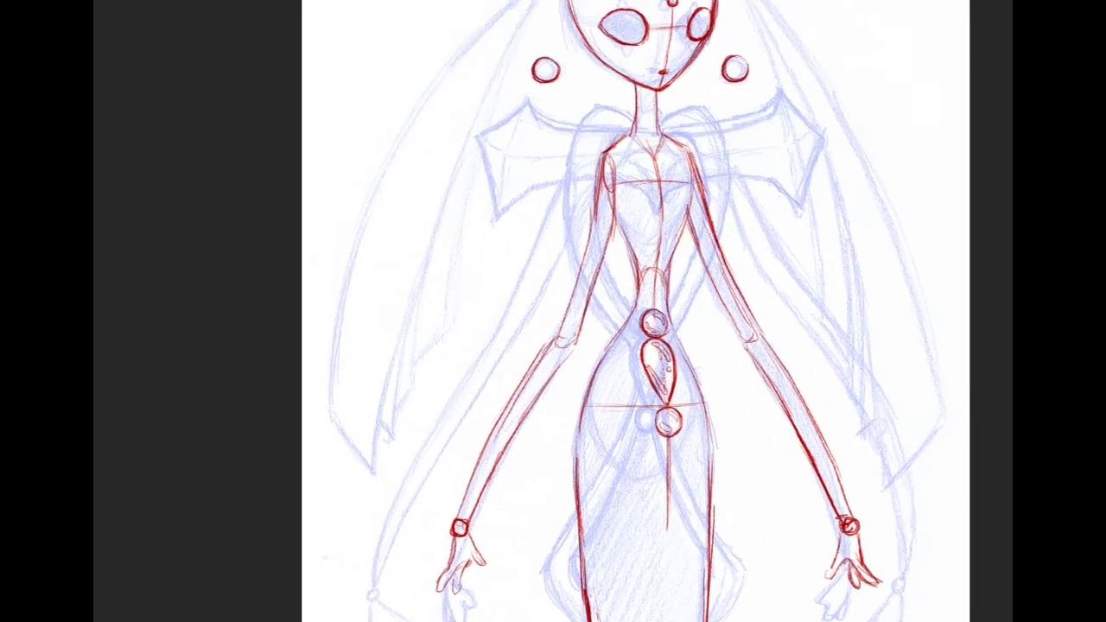
{"action": "scroll", "coordinate": [635, 311], "scroll_direction": "down", "scroll_amount": 3}
{"action": "left_click_drag", "start_coordinate": [605, 311], "coordinate": [688, 466]}
{"action": "scroll", "coordinate": [680, 311], "scroll_direction": "down", "scroll_amount": 1}
{"action": "scroll", "coordinate": [680, 311], "scroll_direction": "up", "scroll_amount": 2}
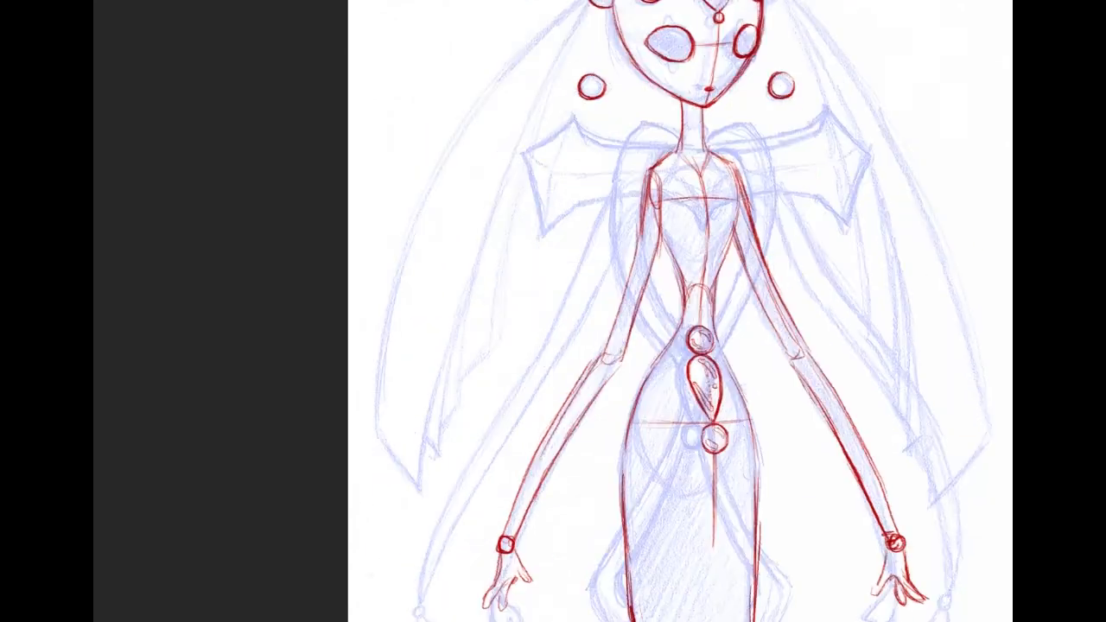
{"action": "scroll", "coordinate": [680, 311], "scroll_direction": "down", "scroll_amount": 5}
{"action": "scroll", "coordinate": [680, 311], "scroll_direction": "up", "scroll_amount": 4}
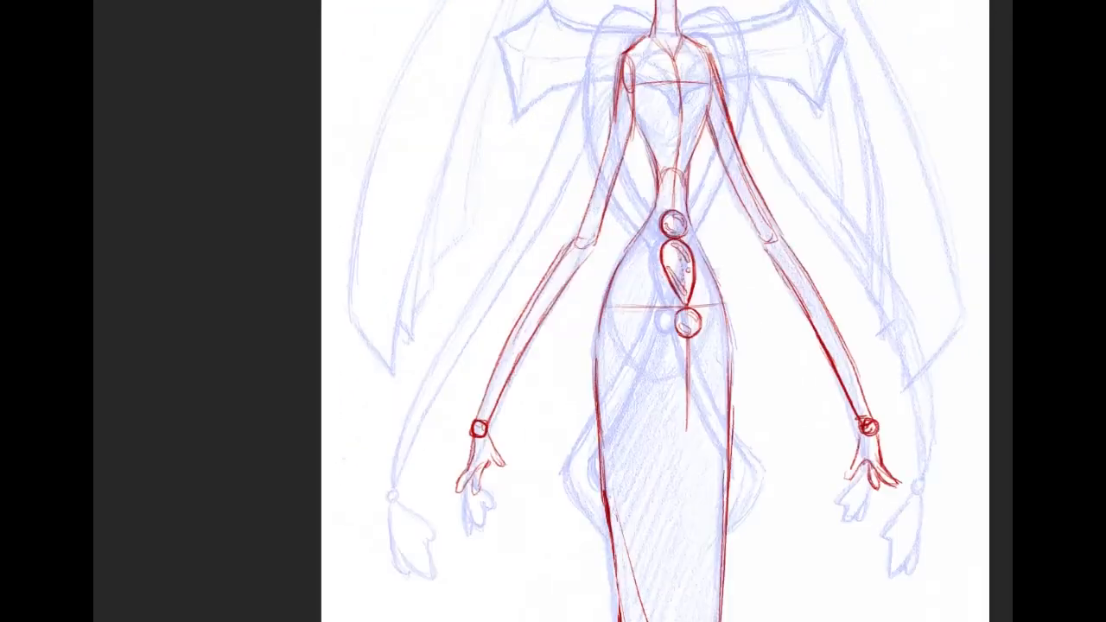
{"action": "scroll", "coordinate": [680, 311], "scroll_direction": "down", "scroll_amount": 2}
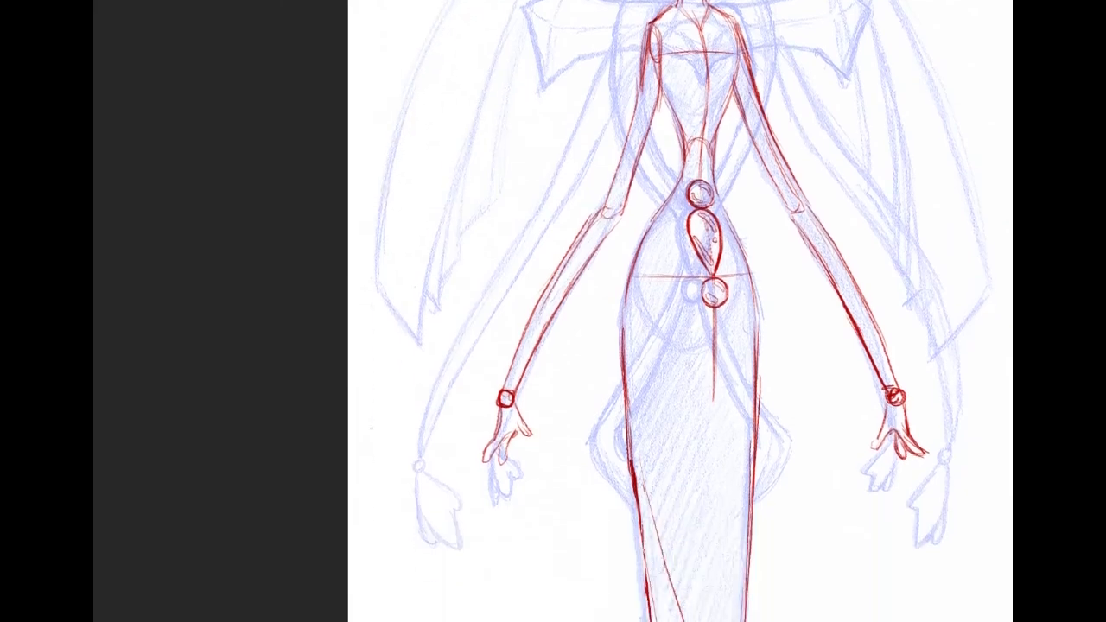
{"action": "left_click_drag", "start_coordinate": [610, 298], "coordinate": [611, 305]}
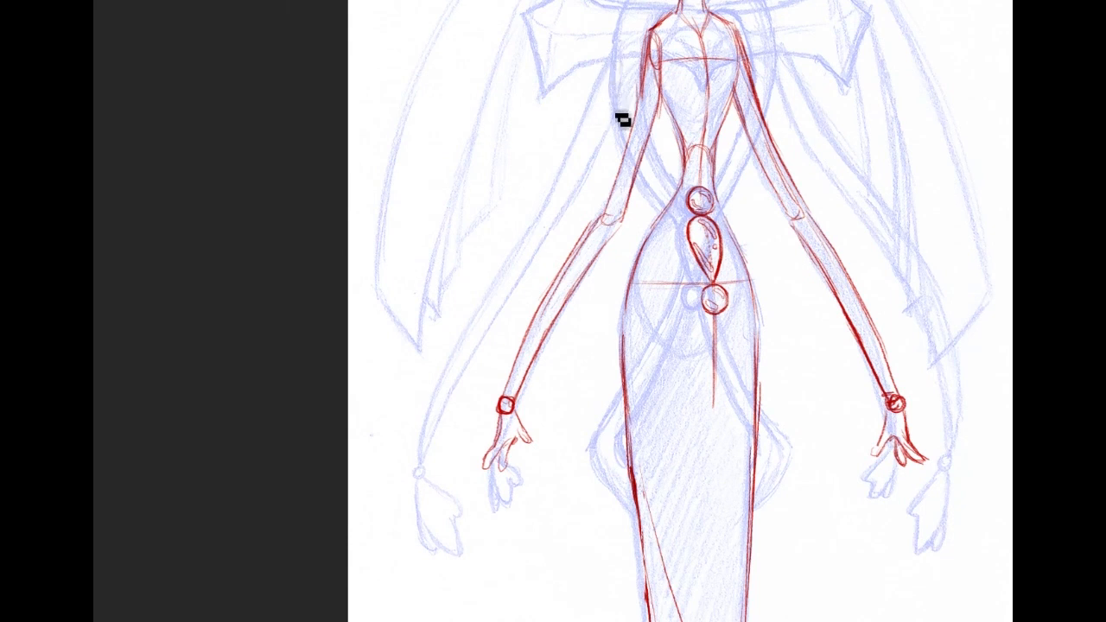
{"action": "mouse_move", "coordinate": [605, 80]}
{"action": "left_mouse_down"}
{"action": "mouse_move", "coordinate": [603, 106]}
{"action": "mouse_move", "coordinate": [441, 374]}
{"action": "mouse_move", "coordinate": [397, 481]}
{"action": "left_mouse_up"}
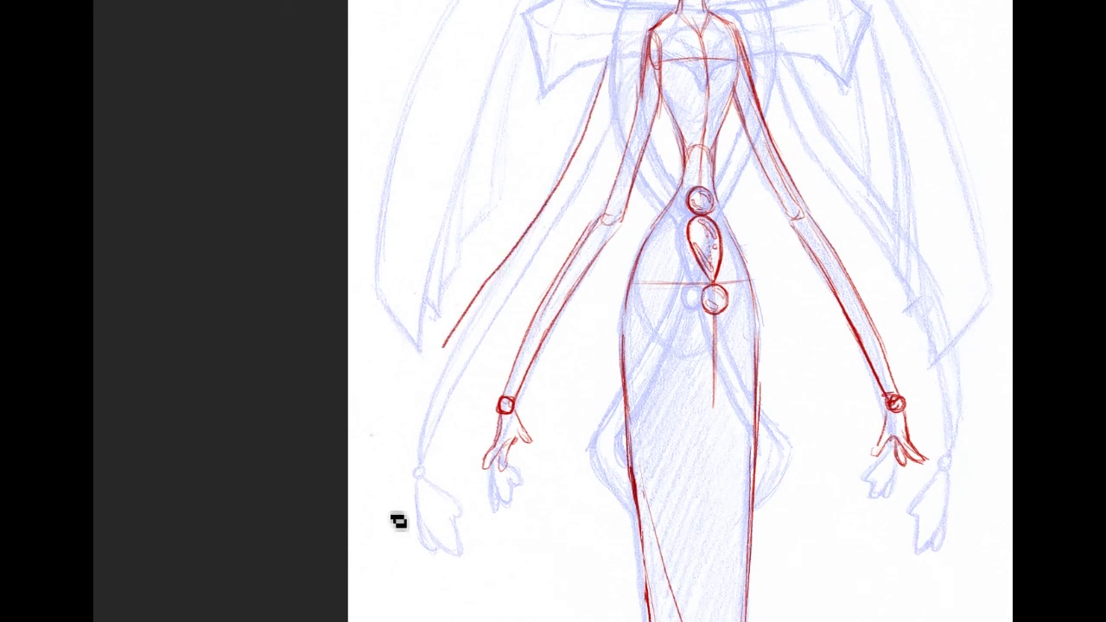
{"action": "key", "text": "ctrl+z"}
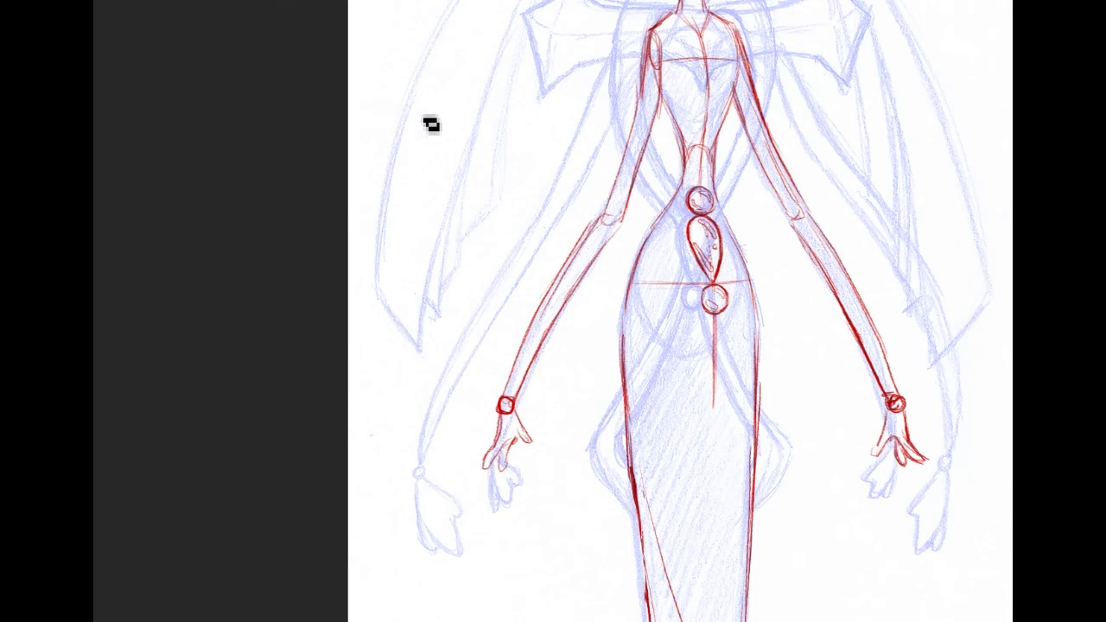
Choose a foreground drawing colour in the color picker and apply it.
{"action": "scroll", "coordinate": [680, 311], "scroll_direction": "up", "scroll_amount": 4}
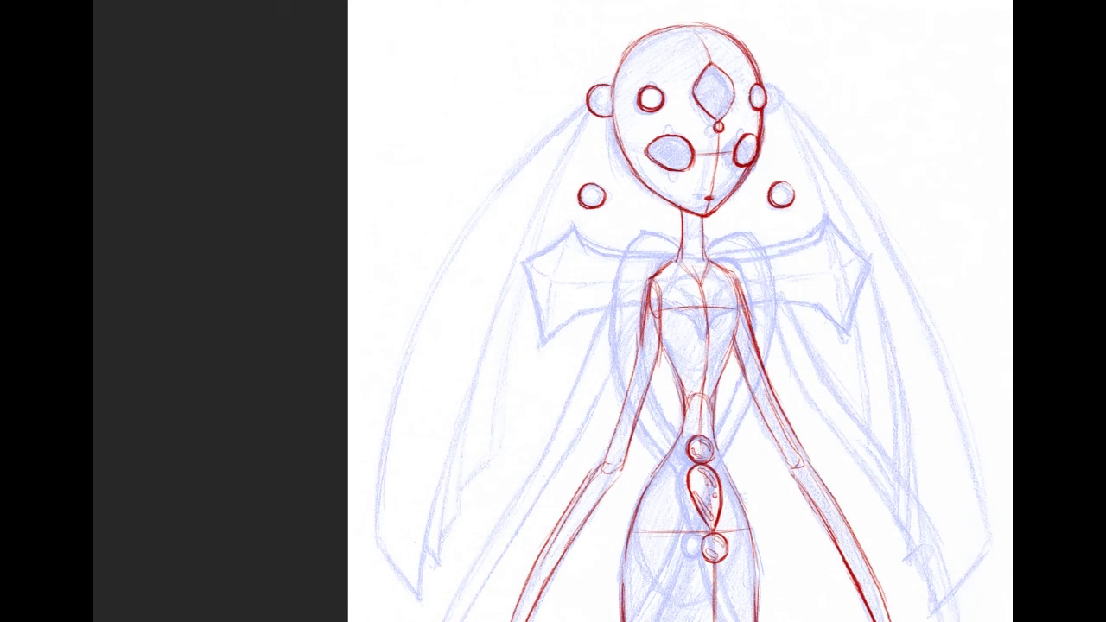
{"action": "left_click", "coordinate": [234, 316]}
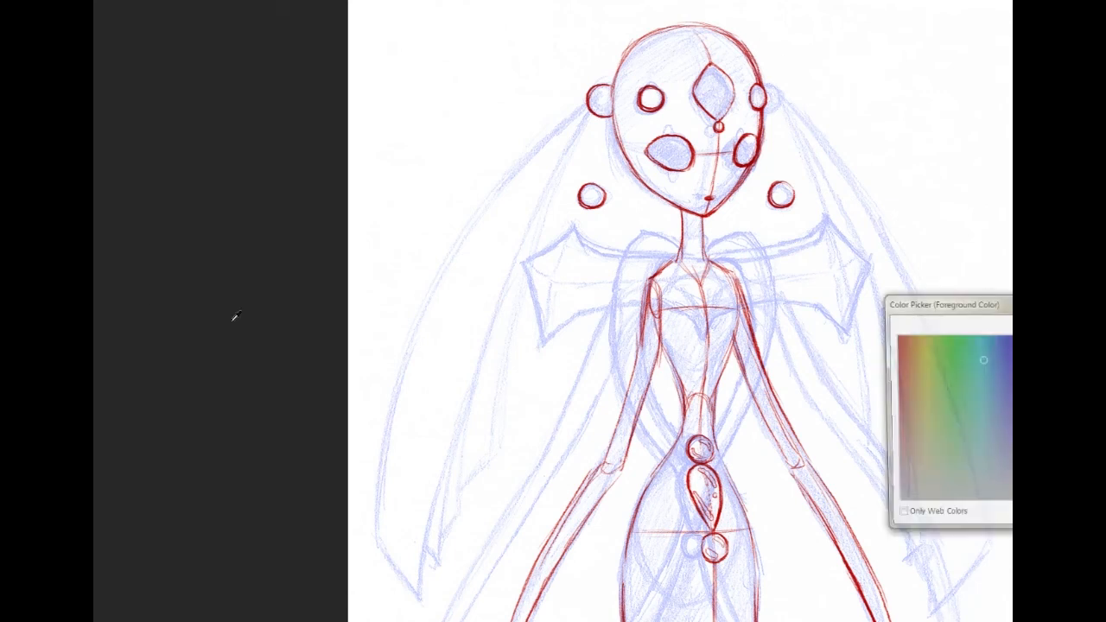
{"action": "left_click", "coordinate": [1078, 367]}
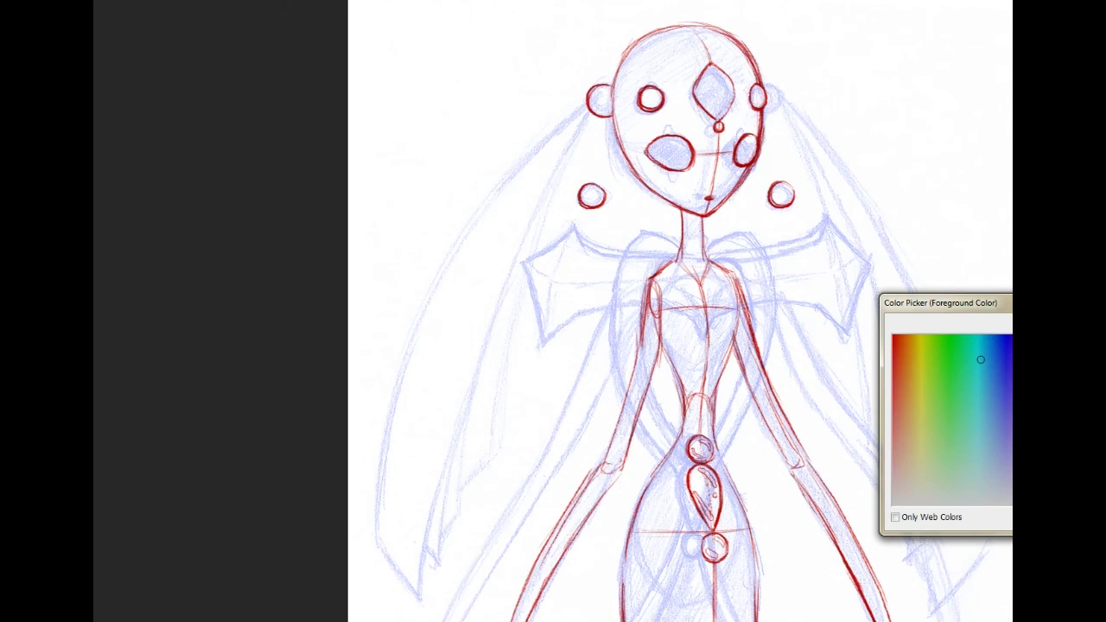
{"action": "key", "text": "Return"}
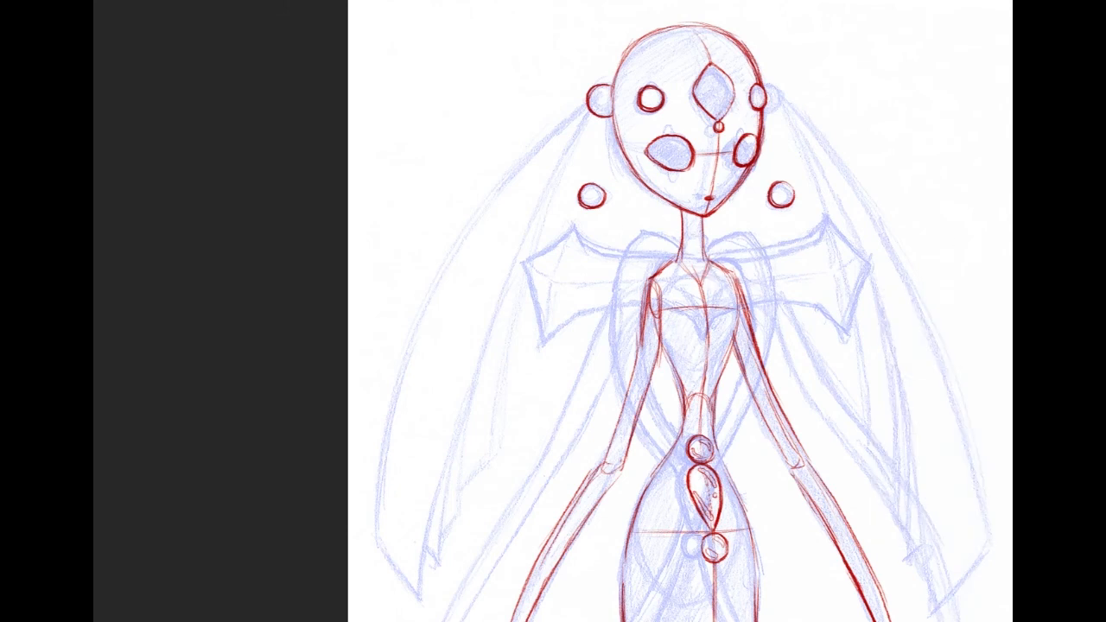
Duplicate the red linework, brighten it by raising the Hue/Saturation lightness, and set its blend mode to Multiply.
{"action": "key", "text": "ctrl+j"}
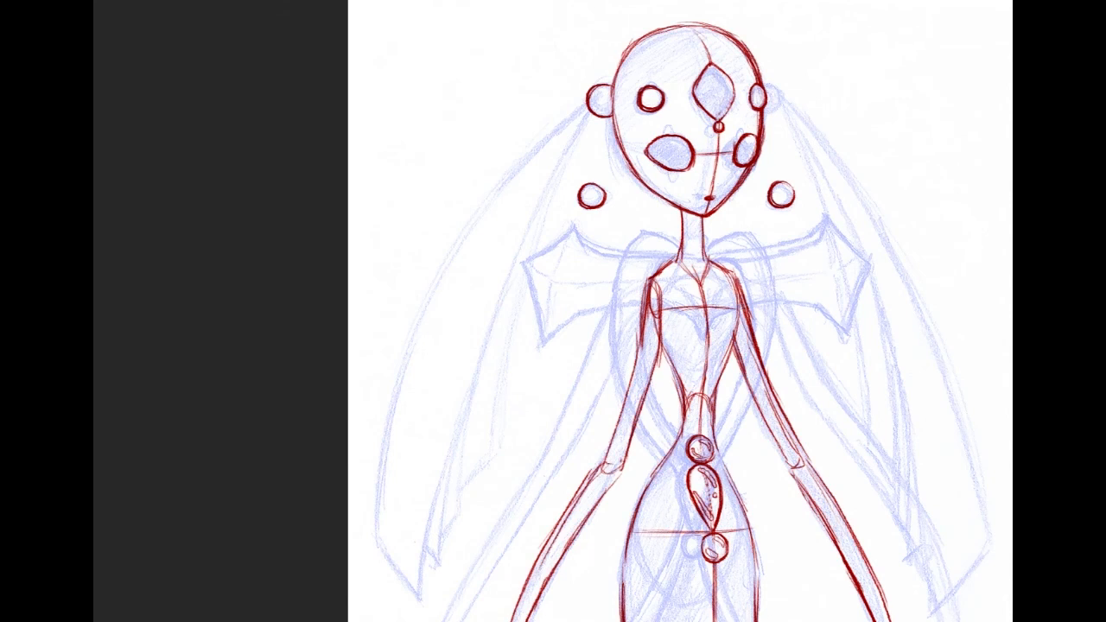
{"action": "left_click", "coordinate": [714, 93]}
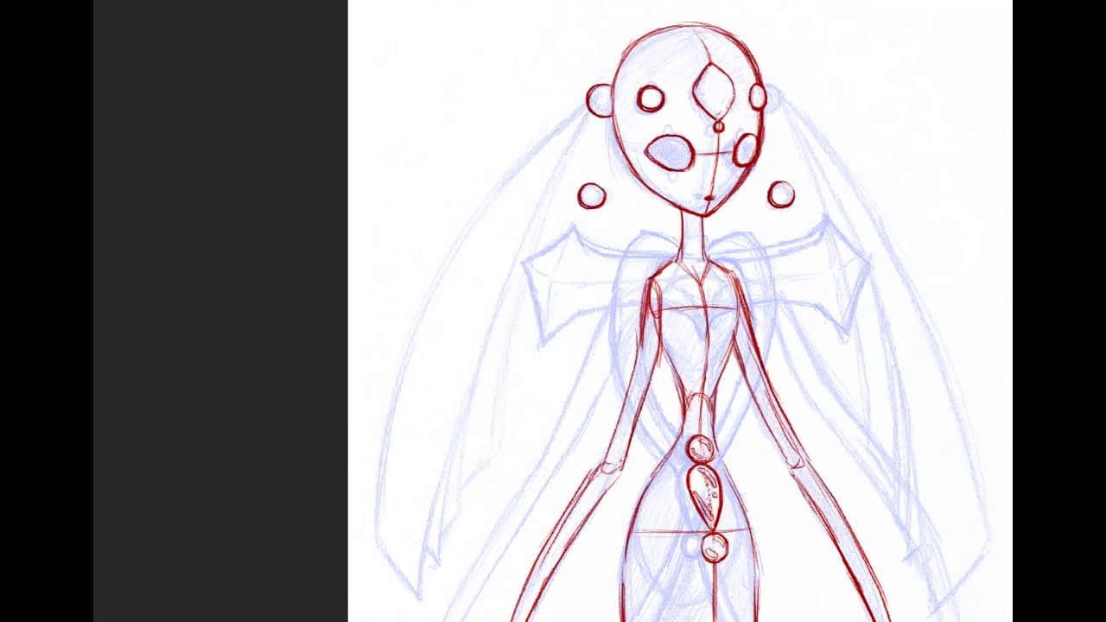
{"action": "key", "text": "ctrl+u"}
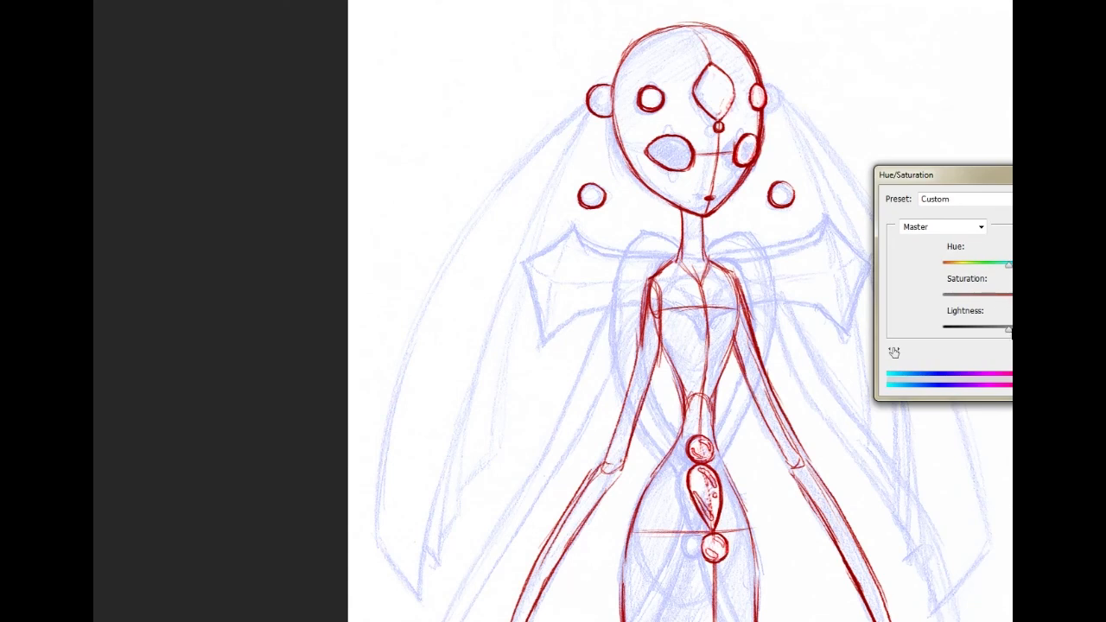
{"action": "left_click_drag", "start_coordinate": [1009, 328], "coordinate": [1020, 328]}
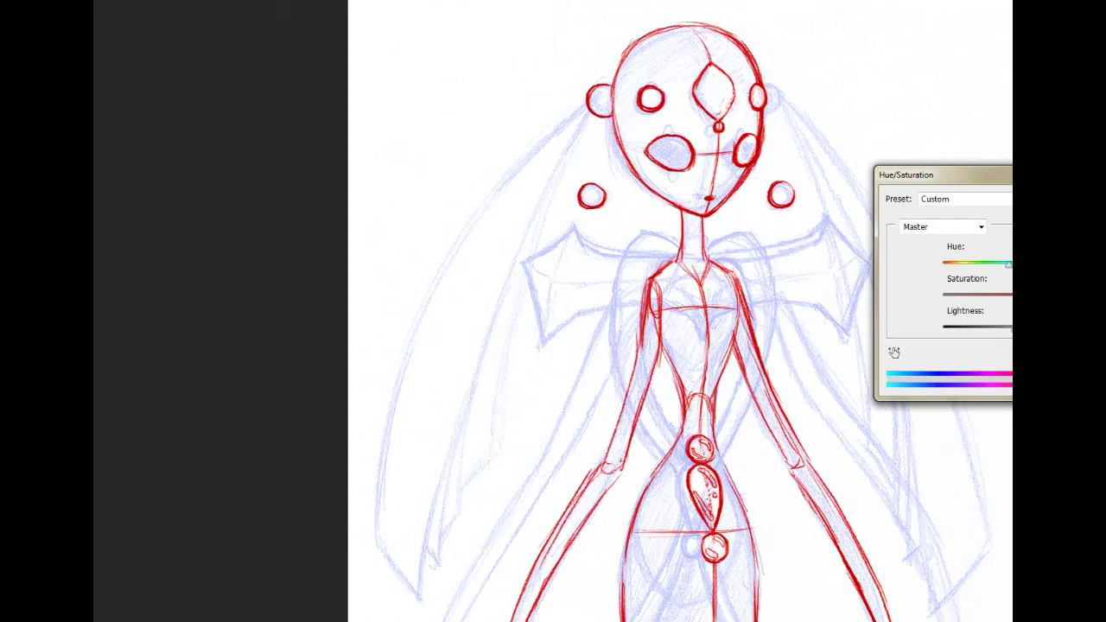
{"action": "key", "text": "Return"}
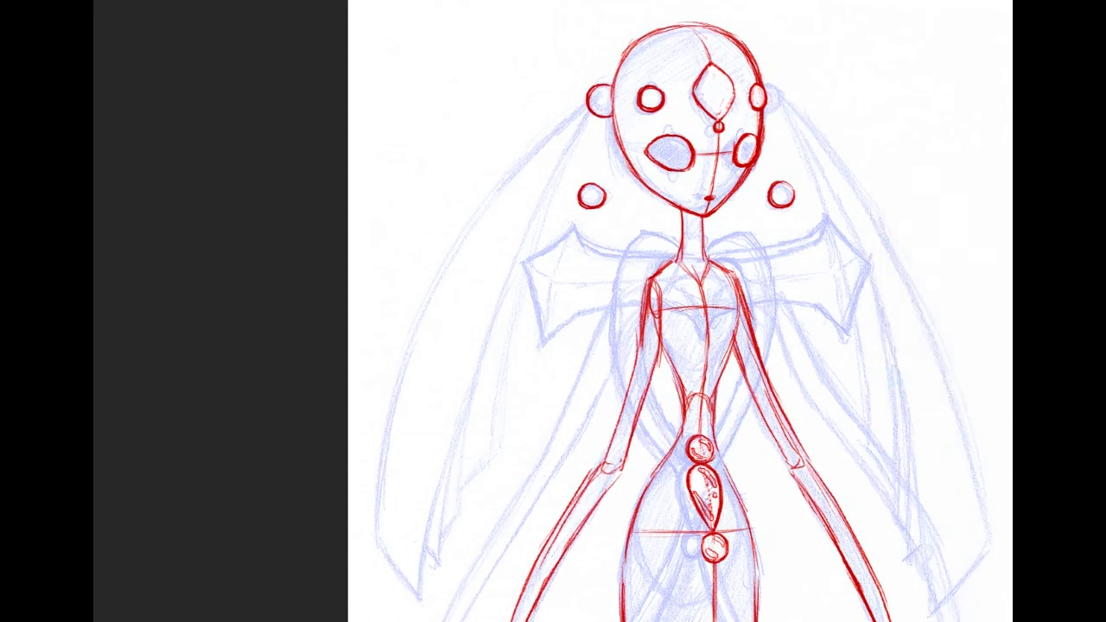
{"action": "key", "text": "alt+shift+m"}
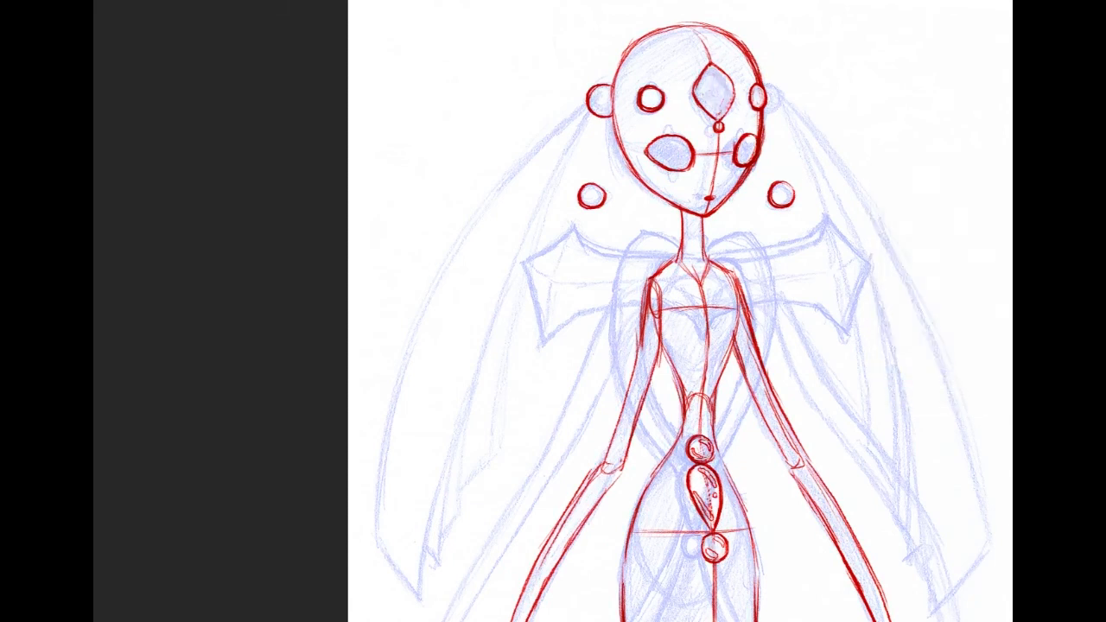
Draw the faceted, pointed left end of the shoulder collar in turquoise over the blue sketch.
{"action": "scroll", "coordinate": [680, 311], "scroll_direction": "down", "scroll_amount": 1}
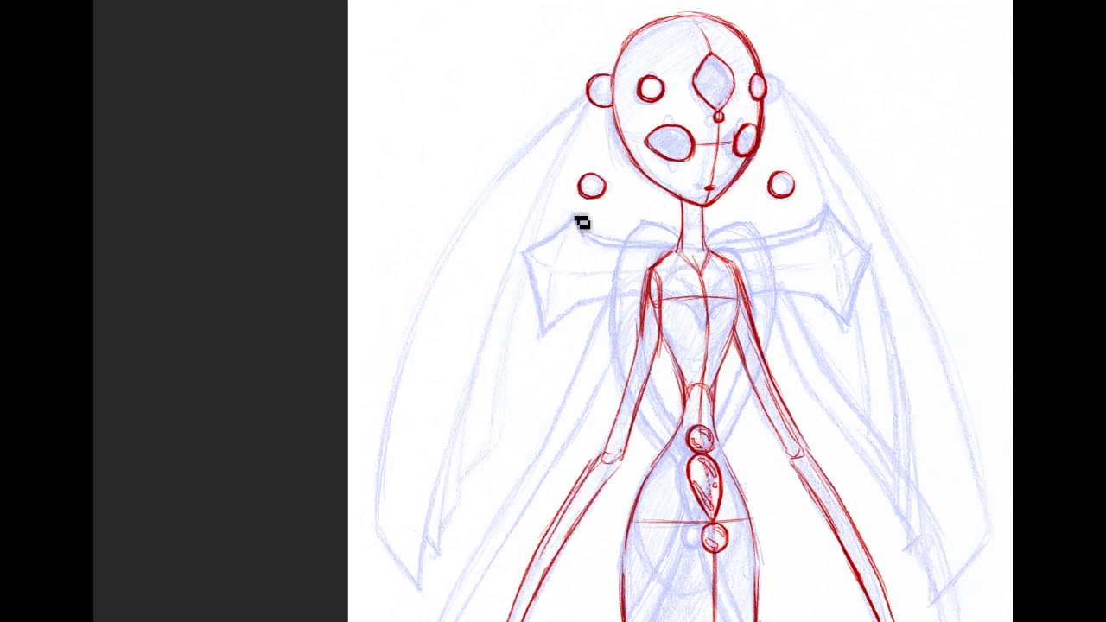
{"action": "mouse_move", "coordinate": [582, 227]}
{"action": "left_mouse_down"}
{"action": "mouse_move", "coordinate": [544, 276]}
{"action": "mouse_move", "coordinate": [553, 346]}
{"action": "left_mouse_up"}
{"action": "left_click_drag", "start_coordinate": [545, 274], "coordinate": [521, 253]}
{"action": "left_click_drag", "start_coordinate": [519, 252], "coordinate": [574, 219]}
{"action": "mouse_move", "coordinate": [536, 296]}
{"action": "left_mouse_down"}
{"action": "mouse_move", "coordinate": [526, 256]}
{"action": "mouse_move", "coordinate": [546, 329]}
{"action": "left_mouse_up"}
{"action": "mouse_move", "coordinate": [519, 255]}
{"action": "left_mouse_down"}
{"action": "mouse_move", "coordinate": [547, 327]}
{"action": "mouse_move", "coordinate": [591, 295]}
{"action": "left_mouse_up"}
{"action": "left_click_drag", "start_coordinate": [545, 328], "coordinate": [590, 295]}
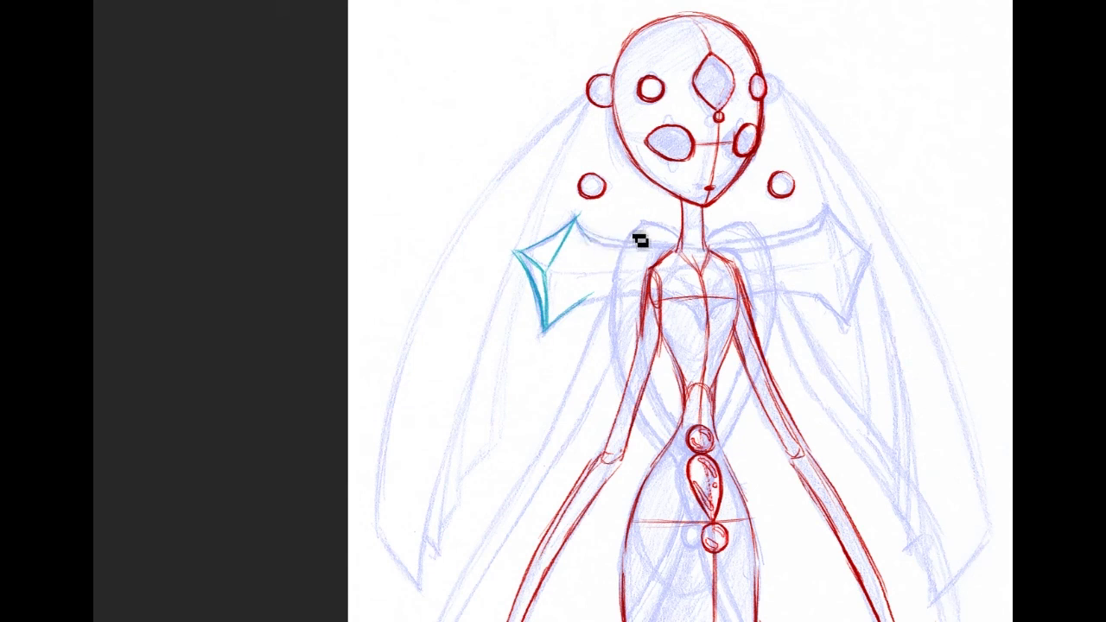
Draw the collar's long upper curve and its lower edge with a point at the chest, and shade the left tip.
{"action": "left_click_drag", "start_coordinate": [604, 252], "coordinate": [700, 261]}
{"action": "key", "text": "ctrl+z"}
{"action": "mouse_move", "coordinate": [724, 260]}
{"action": "left_mouse_down"}
{"action": "mouse_move", "coordinate": [815, 245]}
{"action": "mouse_move", "coordinate": [825, 231]}
{"action": "left_mouse_up"}
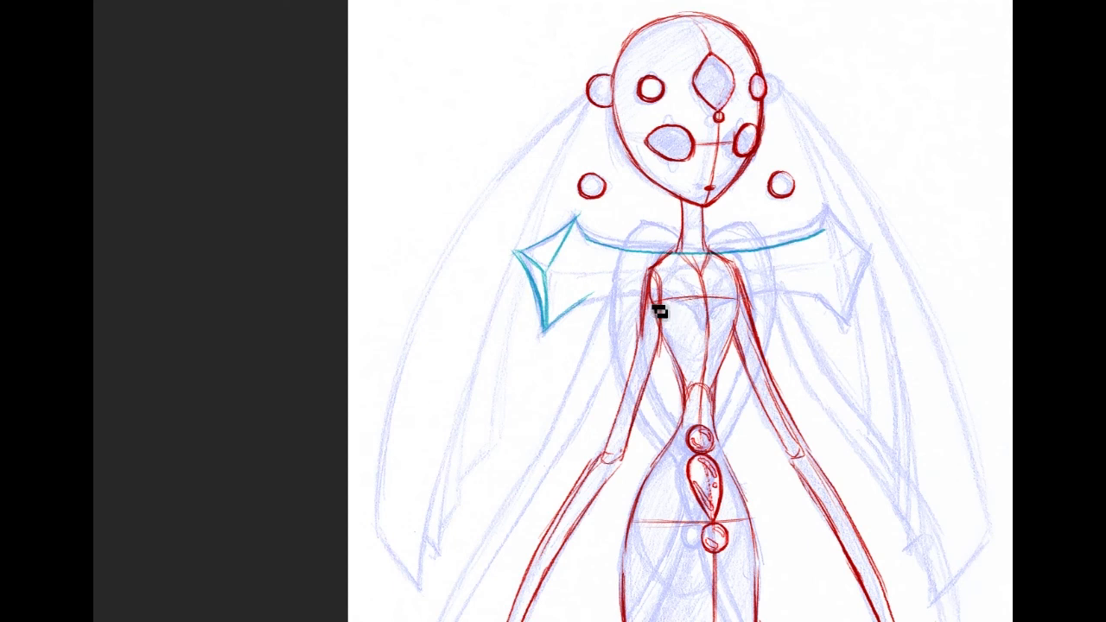
{"action": "mouse_move", "coordinate": [585, 313]}
{"action": "left_mouse_down"}
{"action": "mouse_move", "coordinate": [646, 305]}
{"action": "mouse_move", "coordinate": [705, 328]}
{"action": "left_mouse_up"}
{"action": "mouse_move", "coordinate": [551, 277]}
{"action": "left_mouse_down"}
{"action": "mouse_move", "coordinate": [650, 275]}
{"action": "mouse_move", "coordinate": [711, 299]}
{"action": "mouse_move", "coordinate": [714, 323]}
{"action": "left_mouse_up"}
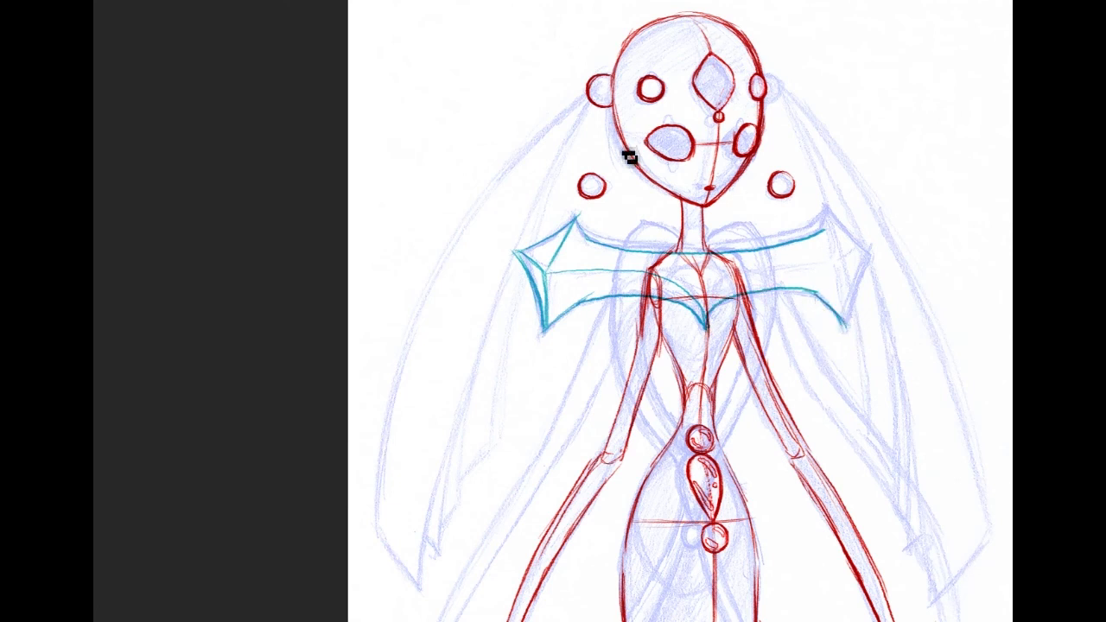
{"action": "left_click_drag", "start_coordinate": [530, 264], "coordinate": [546, 329]}
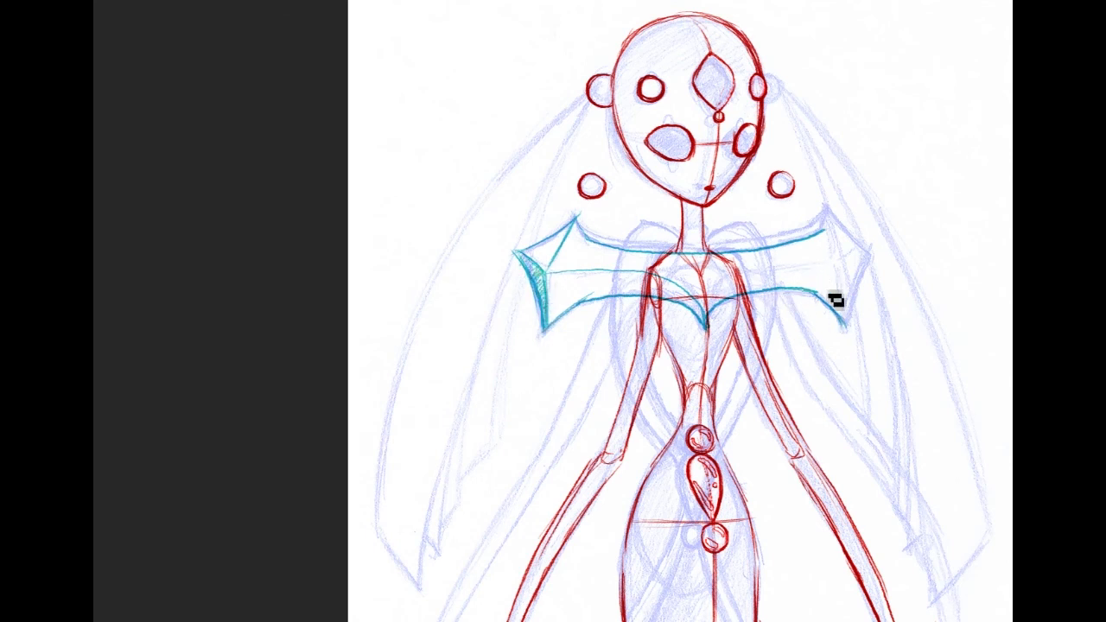
Draw the collar's faceted right end and right centre ridge, and shade a dark band along the upper edge.
{"action": "mouse_move", "coordinate": [804, 239]}
{"action": "left_mouse_down"}
{"action": "mouse_move", "coordinate": [834, 215]}
{"action": "mouse_move", "coordinate": [862, 255]}
{"action": "mouse_move", "coordinate": [834, 219]}
{"action": "mouse_move", "coordinate": [874, 256]}
{"action": "left_mouse_up"}
{"action": "left_click_drag", "start_coordinate": [884, 267], "coordinate": [854, 330]}
{"action": "left_click_drag", "start_coordinate": [831, 233], "coordinate": [852, 257]}
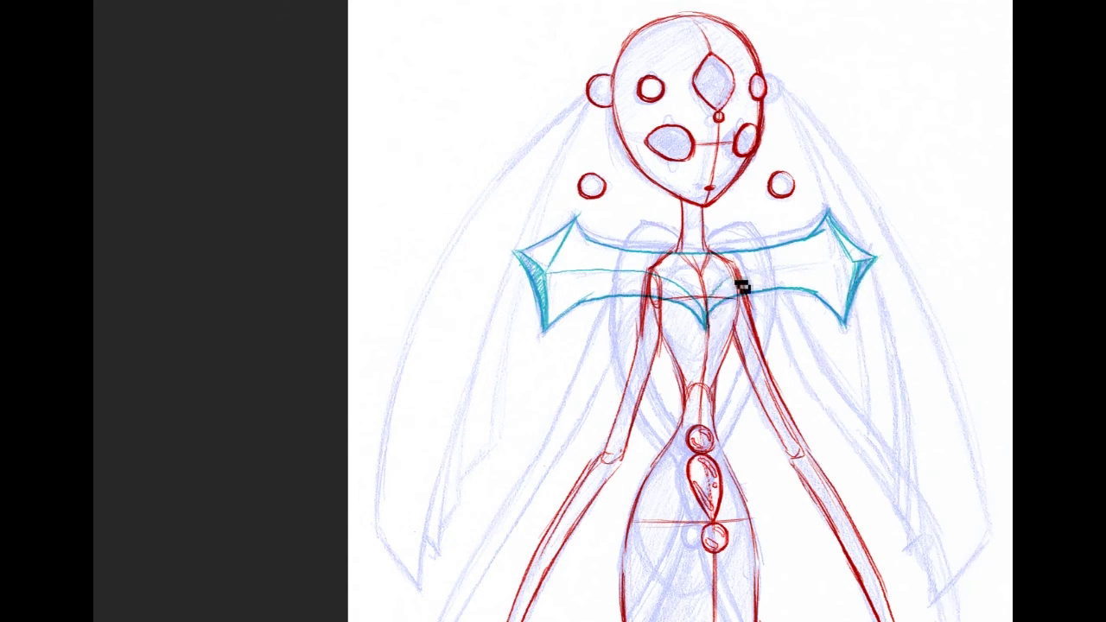
{"action": "left_click_drag", "start_coordinate": [743, 284], "coordinate": [868, 259]}
{"action": "key", "text": "ctrl+z"}
{"action": "left_click_drag", "start_coordinate": [580, 226], "coordinate": [698, 248]}
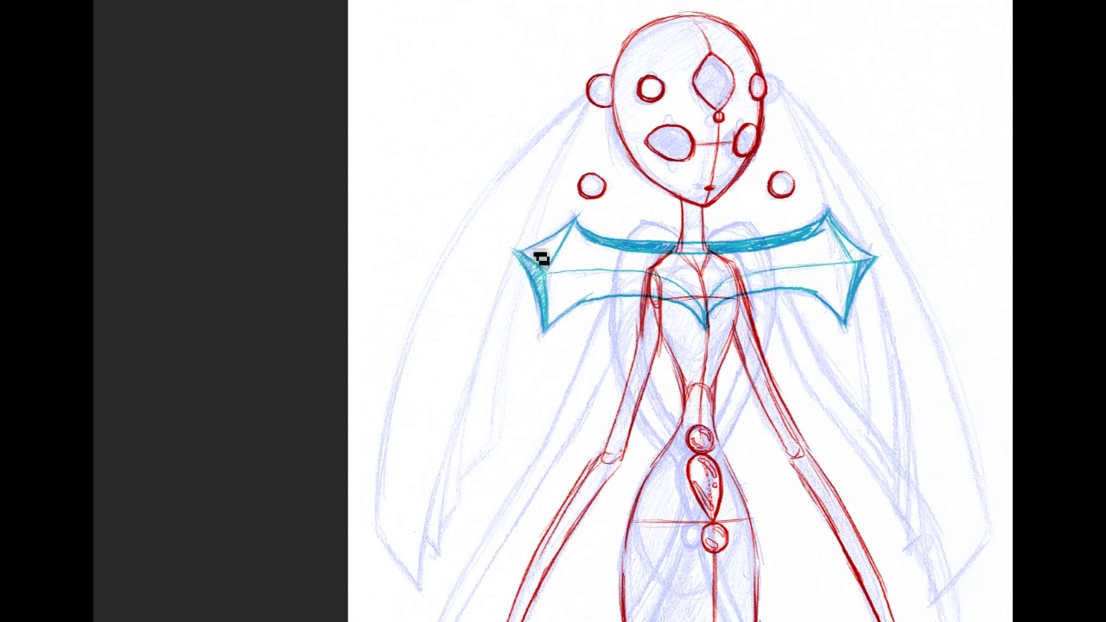
{"action": "mouse_move", "coordinate": [680, 345]}
{"action": "left_mouse_down"}
{"action": "mouse_move", "coordinate": [585, 259]}
{"action": "mouse_move", "coordinate": [572, 227]}
{"action": "mouse_move", "coordinate": [620, 356]}
{"action": "left_mouse_up"}
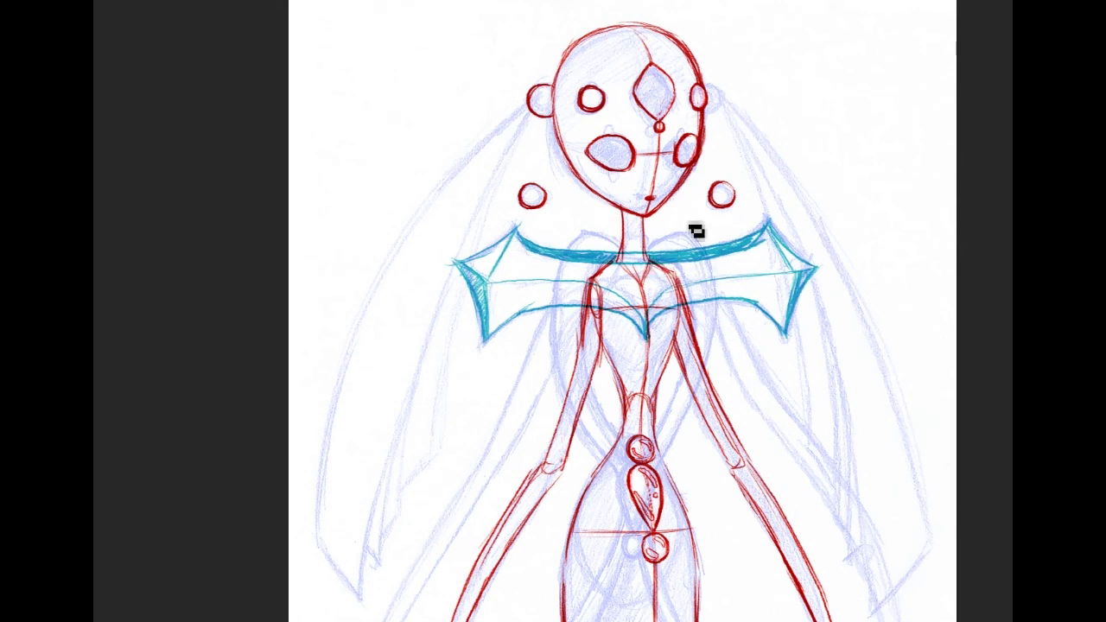
{"action": "left_click_drag", "start_coordinate": [659, 233], "coordinate": [778, 203]}
{"action": "left_click_drag", "start_coordinate": [821, 234], "coordinate": [892, 289]}
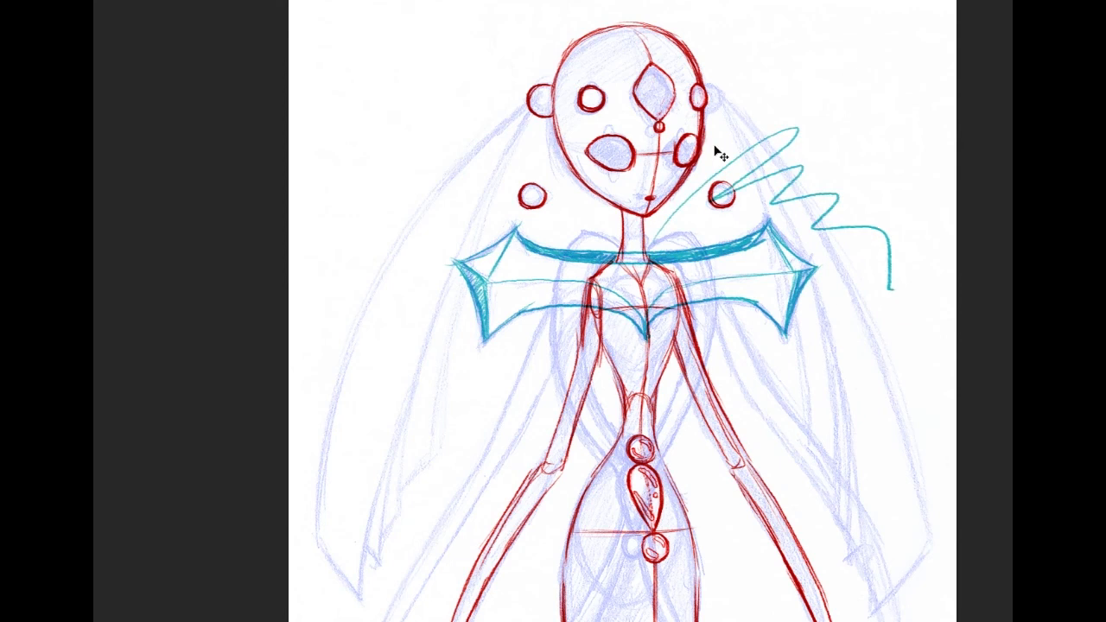
{"action": "key", "text": "ctrl+z"}
Examine the figure from the turquoise collar down to the pedestal base and back up to the head.
{"action": "mouse_move", "coordinate": [425, 253]}
{"action": "left_mouse_down"}
{"action": "mouse_move", "coordinate": [409, 206]}
{"action": "mouse_move", "coordinate": [439, 177]}
{"action": "left_mouse_up"}
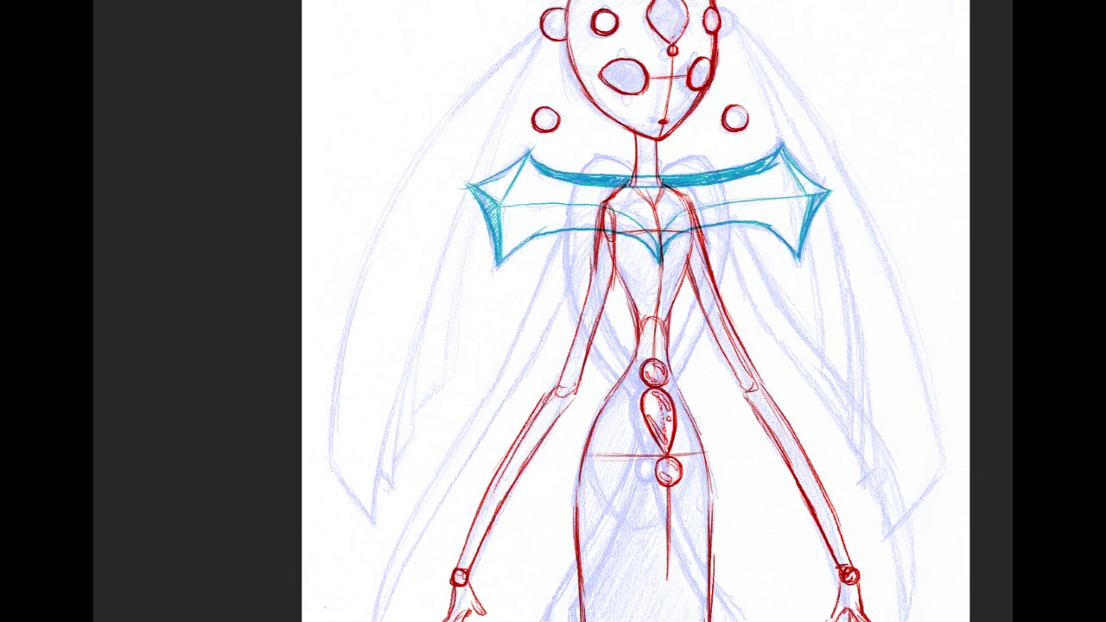
{"action": "mouse_move", "coordinate": [639, 345]}
{"action": "left_mouse_down"}
{"action": "mouse_move", "coordinate": [650, 136]}
{"action": "mouse_move", "coordinate": [599, 298]}
{"action": "mouse_move", "coordinate": [686, 422]}
{"action": "left_mouse_up"}
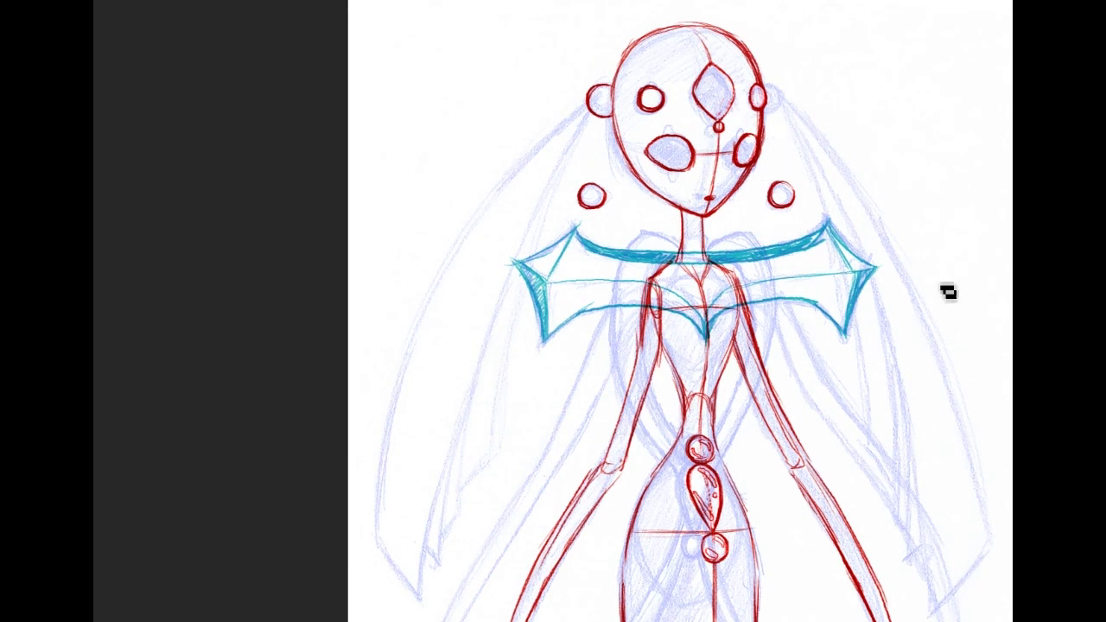
{"action": "scroll", "coordinate": [683, 311], "scroll_direction": "down", "scroll_amount": 10}
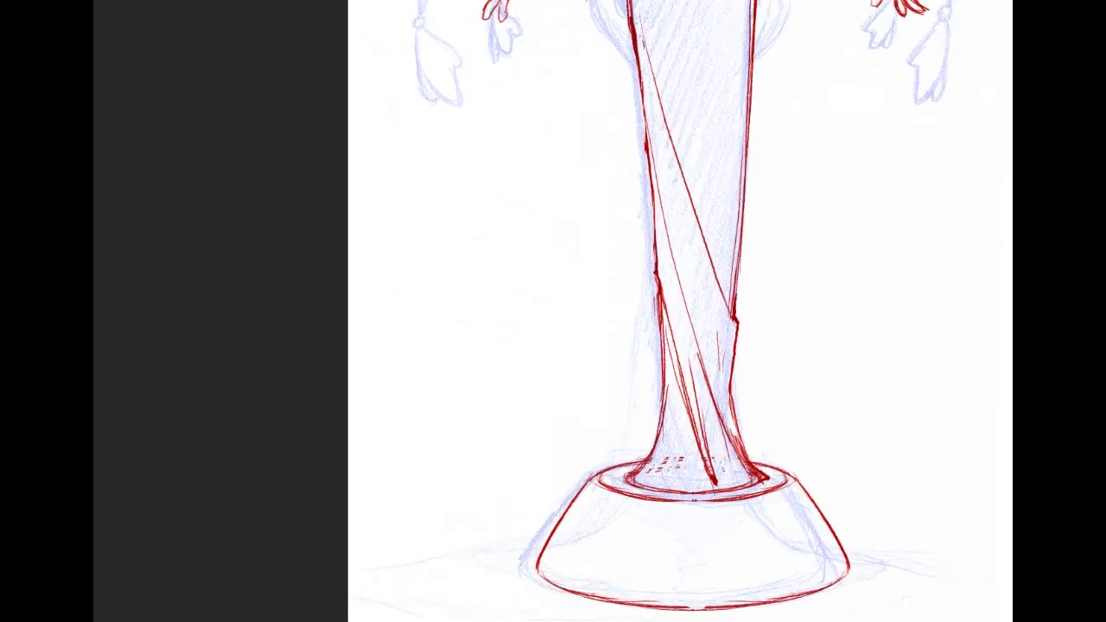
{"action": "scroll", "coordinate": [683, 311], "scroll_direction": "up", "scroll_amount": 9}
{"action": "scroll", "coordinate": [683, 311], "scroll_direction": "down", "scroll_amount": 1}
{"action": "scroll", "coordinate": [682, 311], "scroll_direction": "up", "scroll_amount": 2}
{"action": "scroll", "coordinate": [950, 190], "scroll_direction": "up", "scroll_amount": 1}
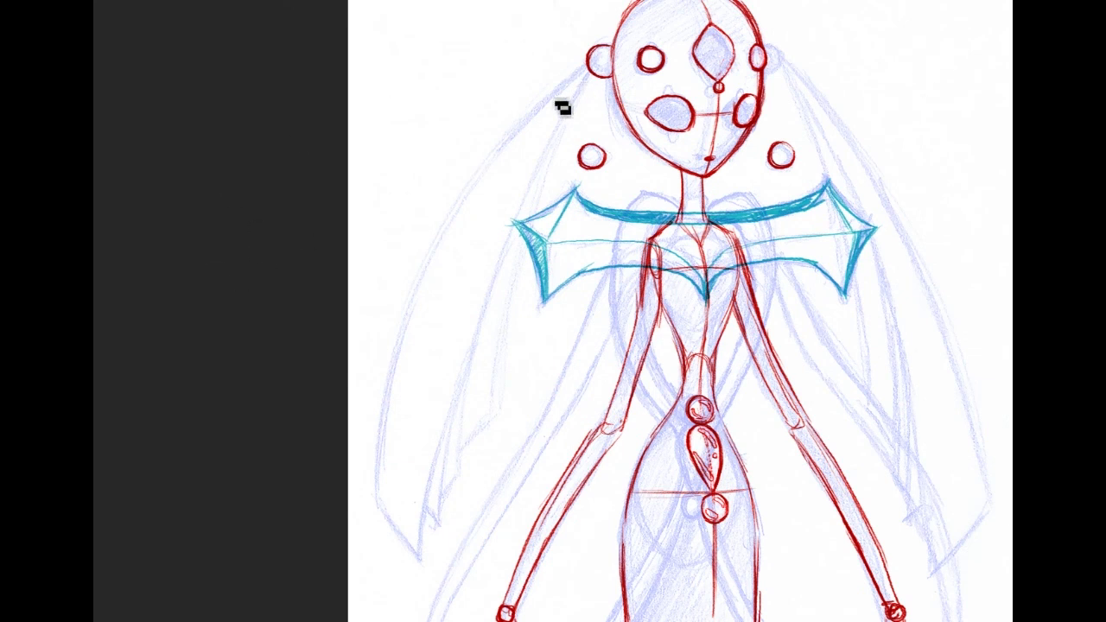
Undo the trial stroke at the left veil's tip, show the sketch darker without the red linework, and tilt the canvas clockwise.
{"action": "left_click_drag", "start_coordinate": [377, 513], "coordinate": [425, 558]}
{"action": "key", "text": "ctrl+z"}
{"action": "left_click_drag", "start_coordinate": [711, 199], "coordinate": [704, 217]}
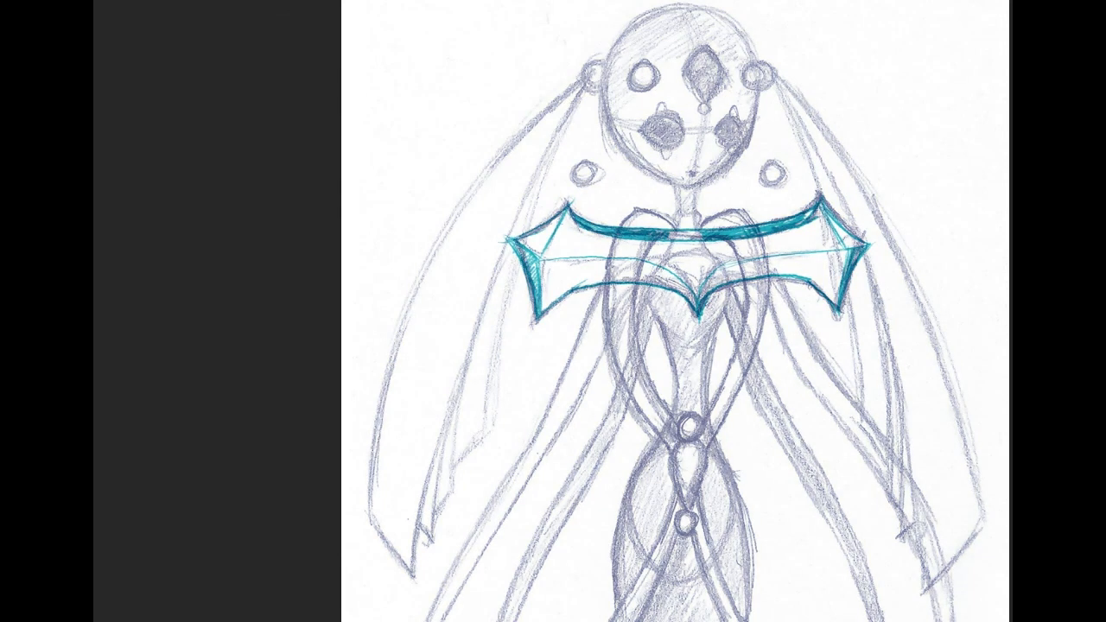
{"action": "left_click_drag", "start_coordinate": [531, 222], "coordinate": [589, 222]}
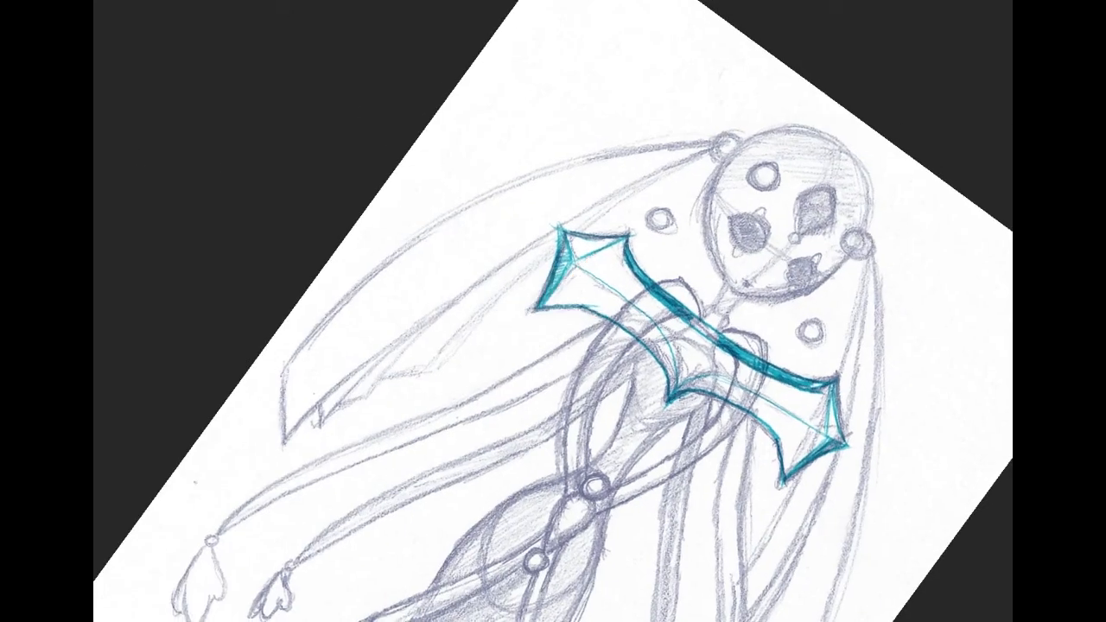
Outline the left head veil in turquoise, with its pointed lower tip, long inner edge and curved outer edge.
{"action": "left_click_drag", "start_coordinate": [281, 456], "coordinate": [284, 378]}
{"action": "mouse_move", "coordinate": [287, 453]}
{"action": "left_mouse_down"}
{"action": "mouse_move", "coordinate": [306, 424]}
{"action": "mouse_move", "coordinate": [557, 232]}
{"action": "left_mouse_up"}
{"action": "left_click_drag", "start_coordinate": [489, 285], "coordinate": [715, 157]}
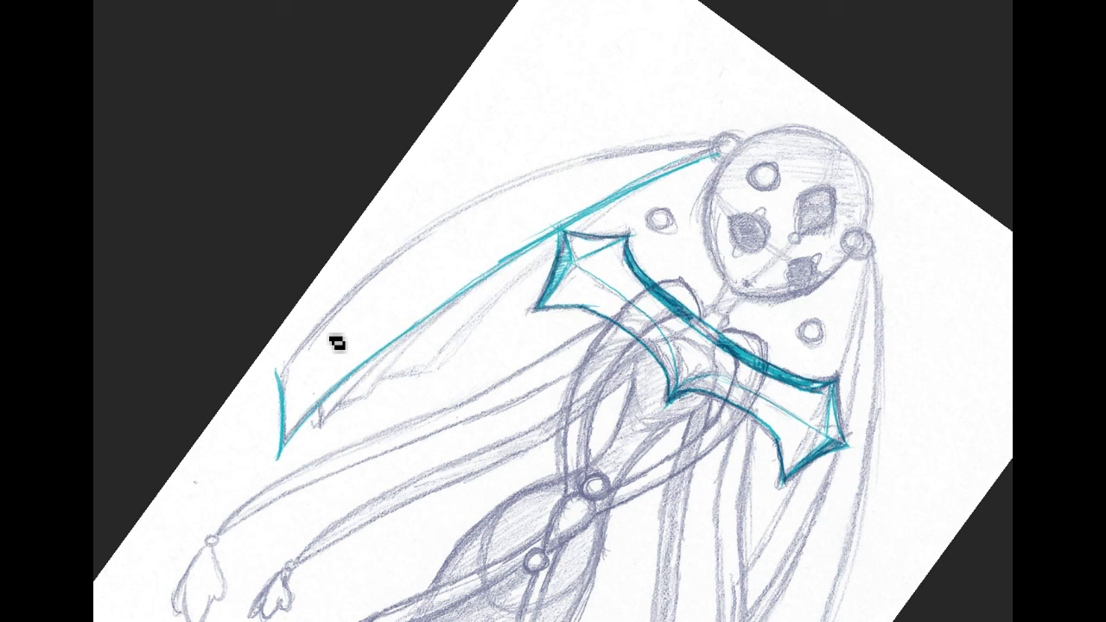
{"action": "mouse_move", "coordinate": [292, 377]}
{"action": "left_mouse_down"}
{"action": "mouse_move", "coordinate": [388, 271]}
{"action": "mouse_move", "coordinate": [536, 185]}
{"action": "mouse_move", "coordinate": [717, 151]}
{"action": "left_mouse_up"}
Draw the left veil's stepped, jagged inner folds with shading, and restore the upright canvas, red linework and faded sketch.
{"action": "left_click_drag", "start_coordinate": [319, 409], "coordinate": [450, 312]}
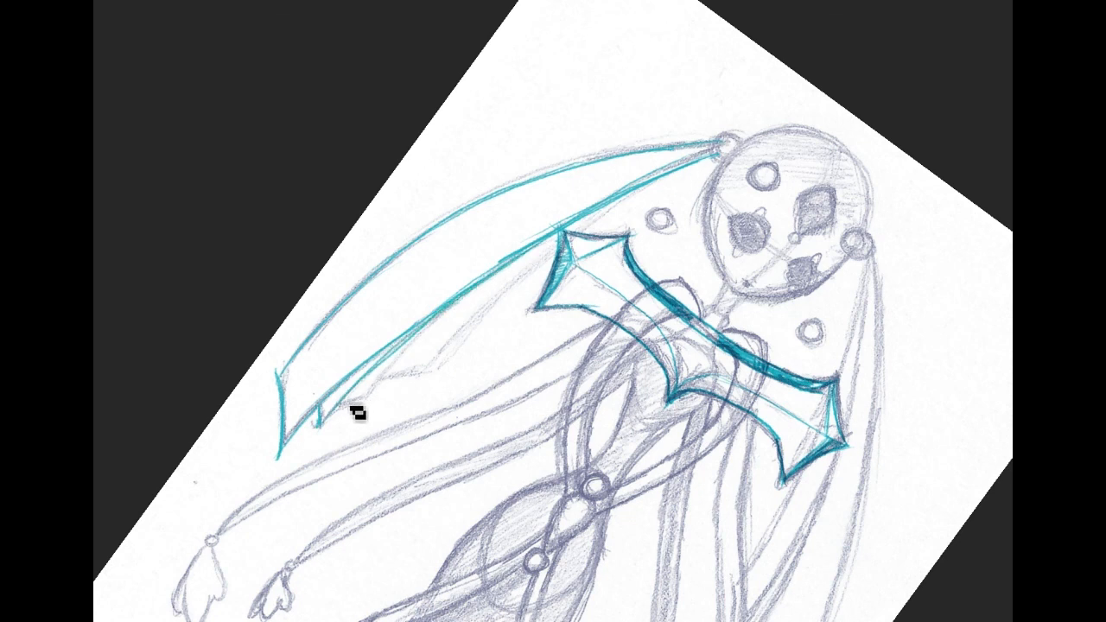
{"action": "left_click_drag", "start_coordinate": [349, 389], "coordinate": [350, 415]}
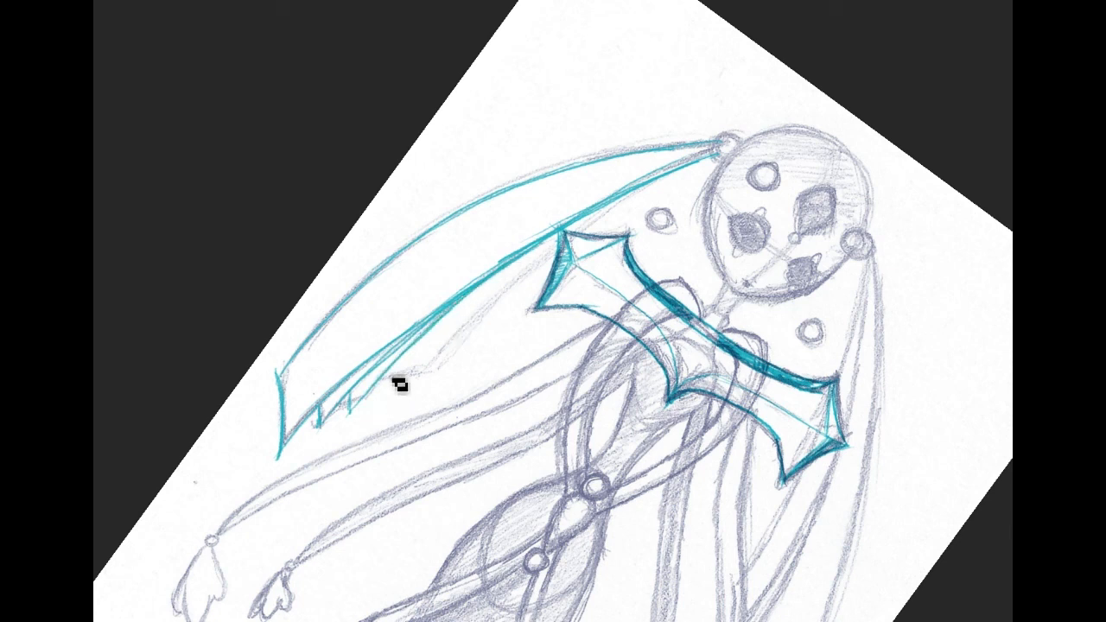
{"action": "mouse_move", "coordinate": [411, 385]}
{"action": "left_mouse_down"}
{"action": "mouse_move", "coordinate": [599, 229]}
{"action": "mouse_move", "coordinate": [573, 240]}
{"action": "left_mouse_up"}
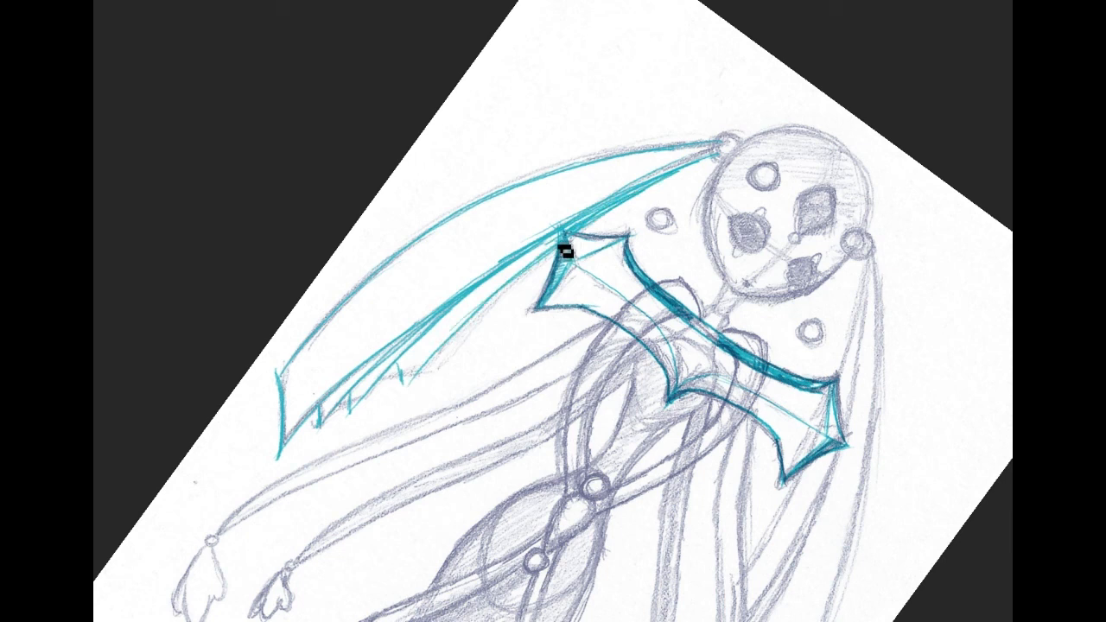
{"action": "mouse_move", "coordinate": [486, 297]}
{"action": "left_mouse_down"}
{"action": "mouse_move", "coordinate": [450, 320]}
{"action": "mouse_move", "coordinate": [461, 335]}
{"action": "mouse_move", "coordinate": [489, 294]}
{"action": "left_mouse_up"}
{"action": "key", "text": "ctrl+z"}
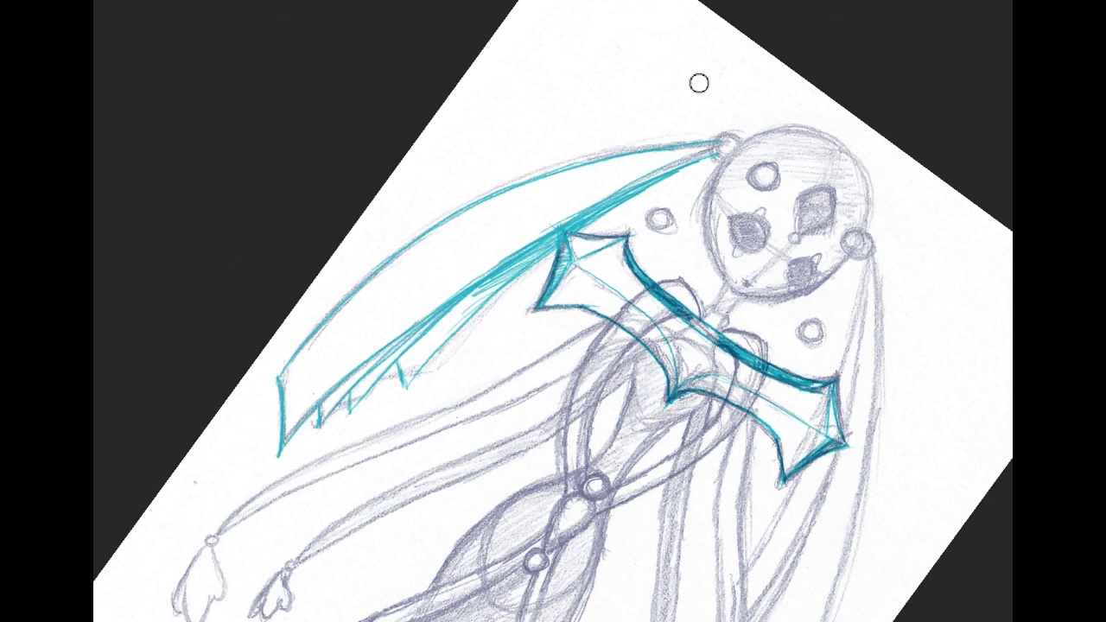
{"action": "left_click_drag", "start_coordinate": [775, 198], "coordinate": [788, 131]}
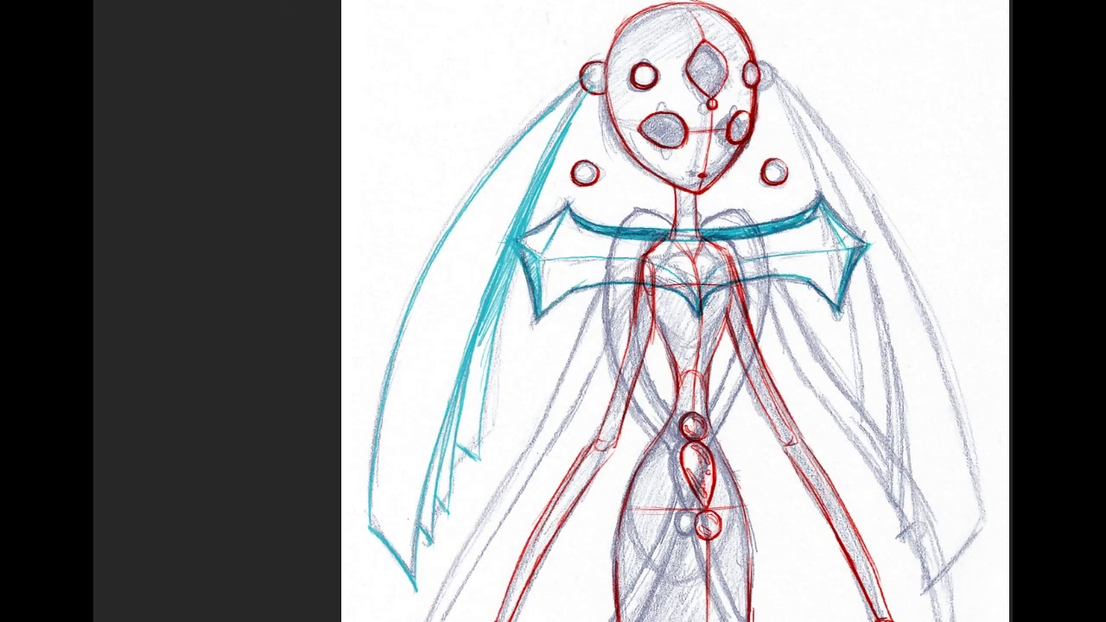
{"action": "left_click_drag", "start_coordinate": [566, 130], "coordinate": [436, 514]}
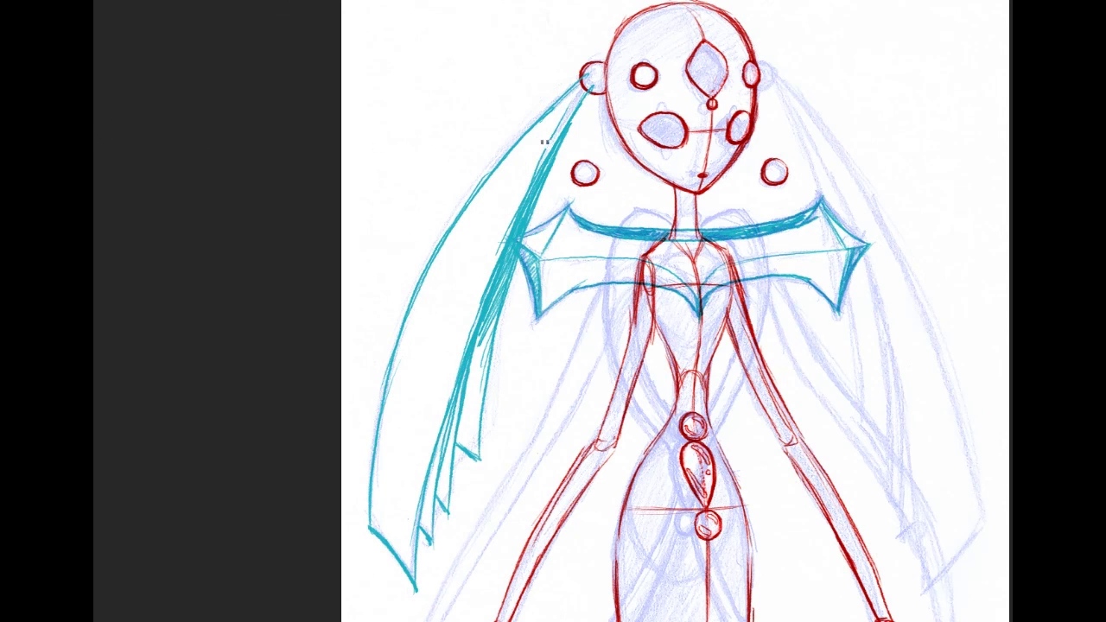
Place a copy of the left veil across the body, narrowed, slightly rotated and shifted behind the left arm.
{"action": "key", "text": "ctrl+t"}
{"action": "left_click_drag", "start_coordinate": [580, 175], "coordinate": [708, 164]}
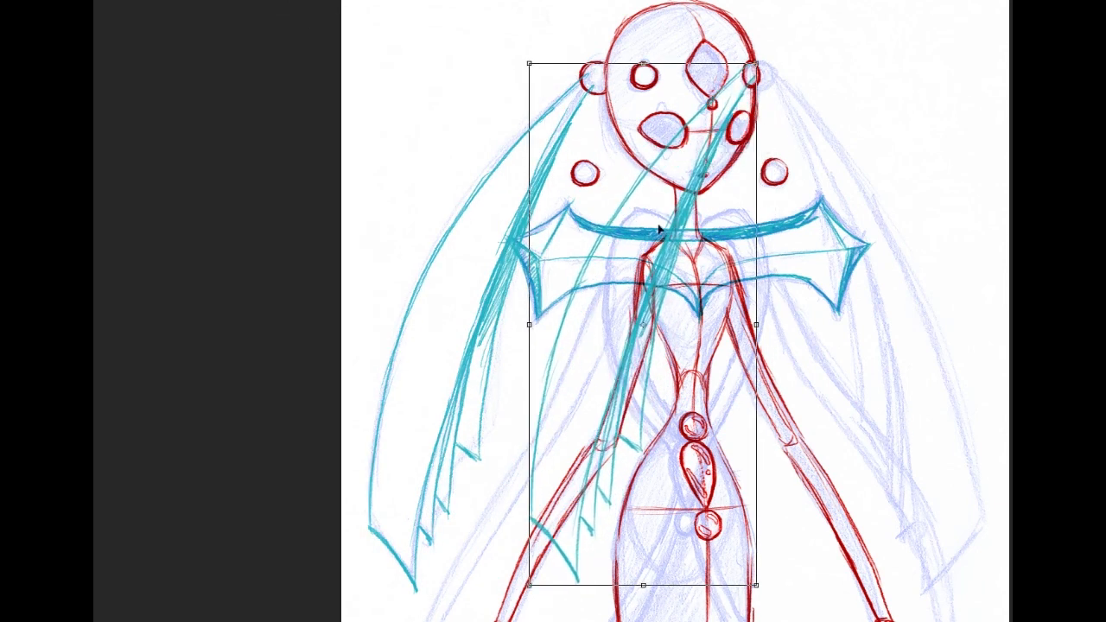
{"action": "left_click_drag", "start_coordinate": [525, 327], "coordinate": [583, 326]}
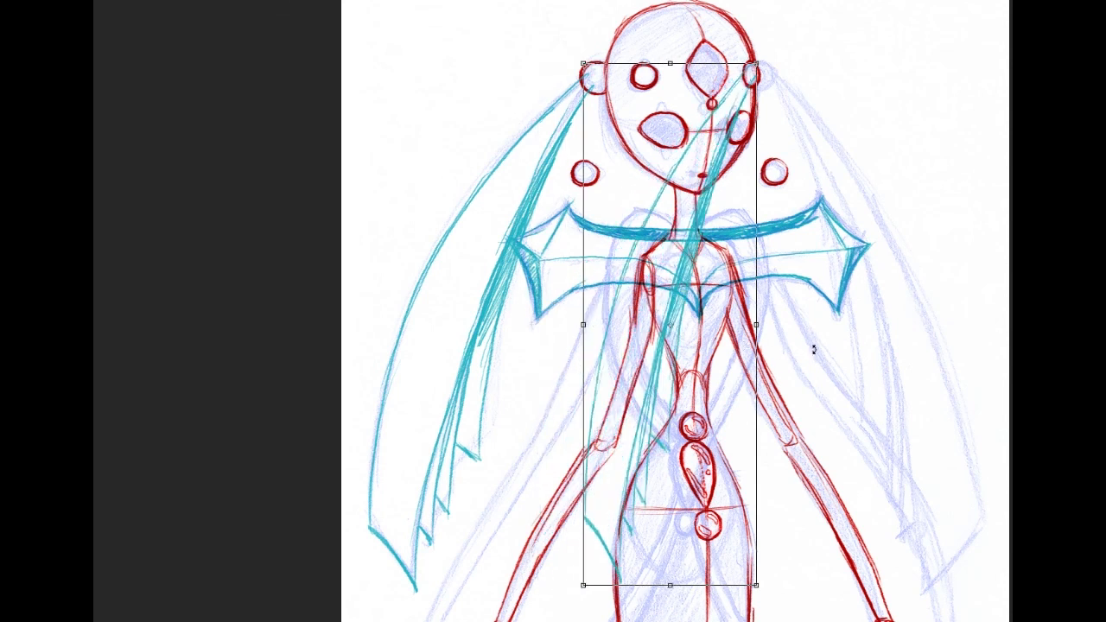
{"action": "left_click_drag", "start_coordinate": [830, 347], "coordinate": [827, 316]}
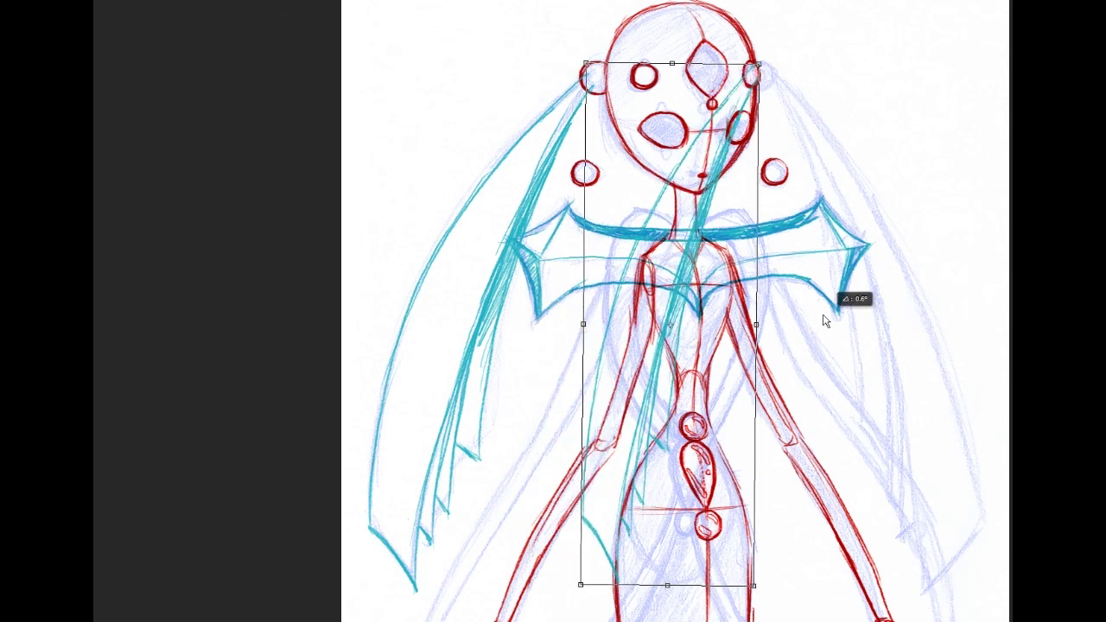
{"action": "left_click_drag", "start_coordinate": [693, 304], "coordinate": [672, 311]}
{"action": "key", "text": "Return"}
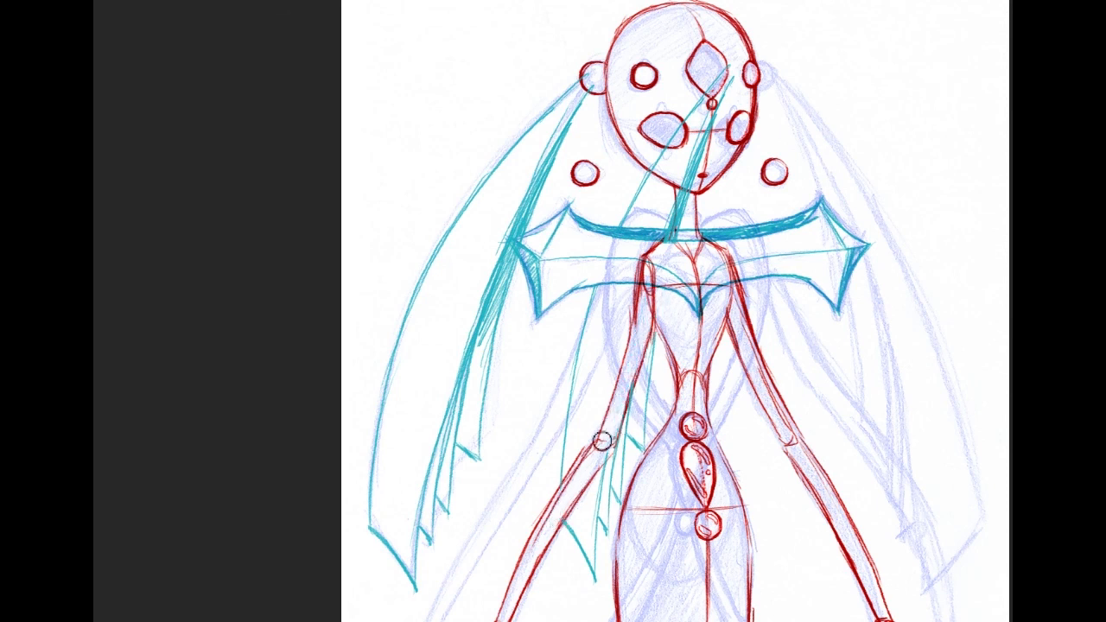
Erase the narrowed veil copy's turquoise lines where they cross the face and neck.
{"action": "left_click_drag", "start_coordinate": [702, 184], "coordinate": [684, 223]}
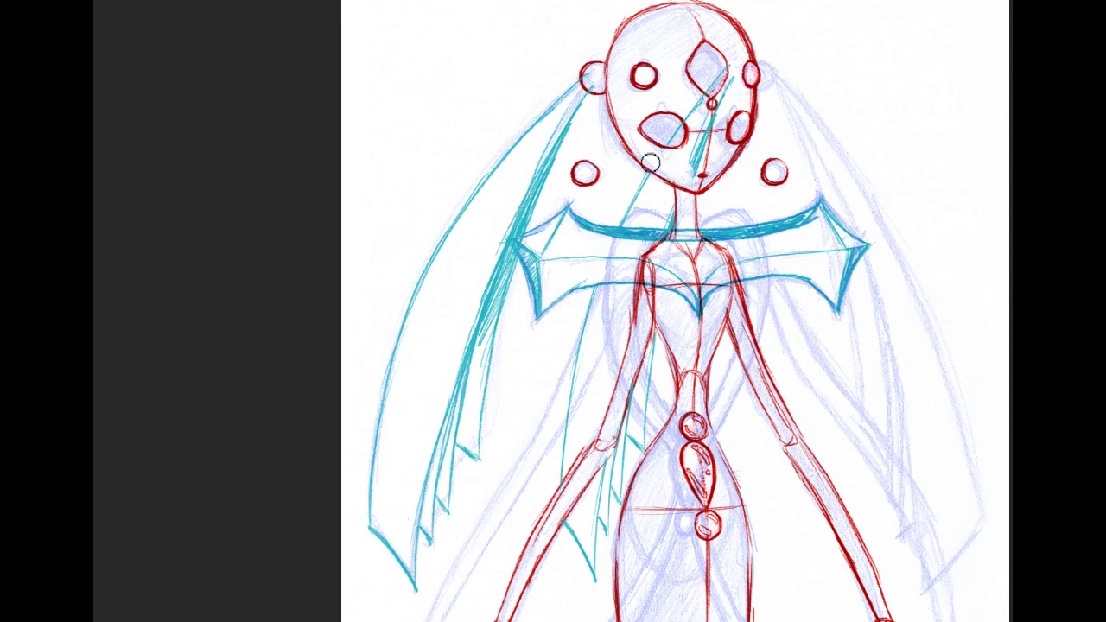
{"action": "mouse_move", "coordinate": [685, 103]}
{"action": "left_mouse_down"}
{"action": "mouse_move", "coordinate": [711, 71]}
{"action": "mouse_move", "coordinate": [736, 92]}
{"action": "left_mouse_up"}
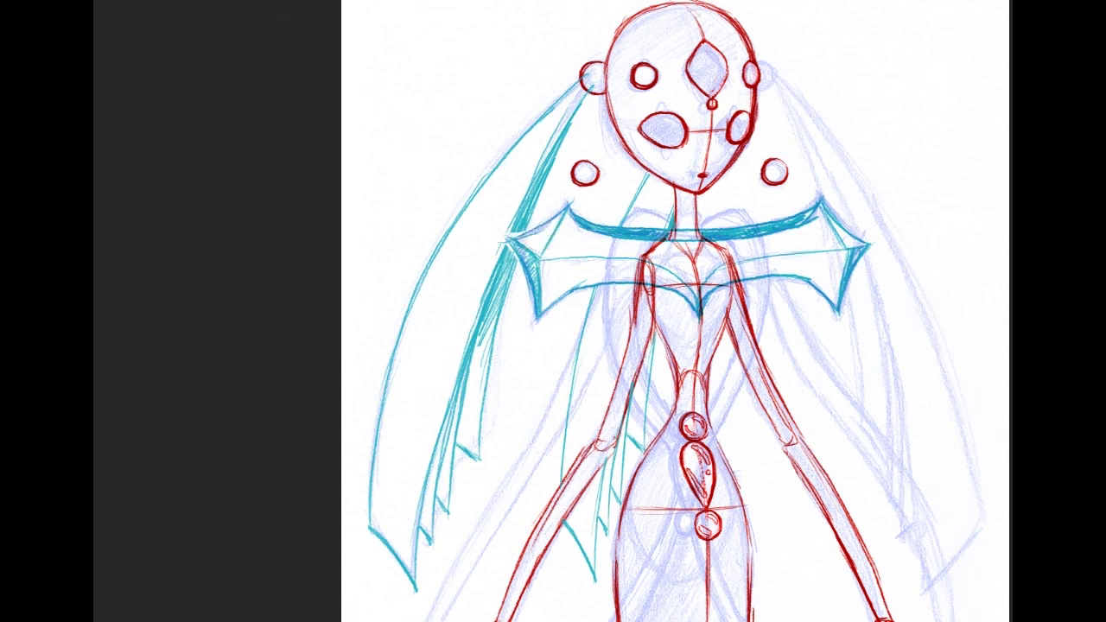
{"action": "key", "text": "ctrl+z"}
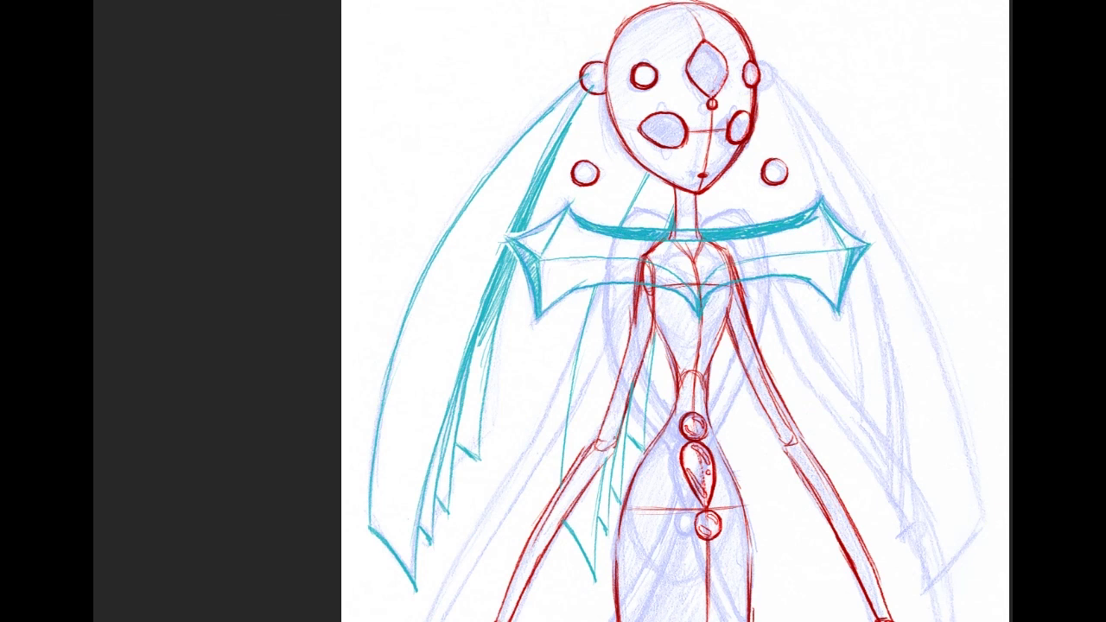
{"action": "key", "text": "ctrl+z"}
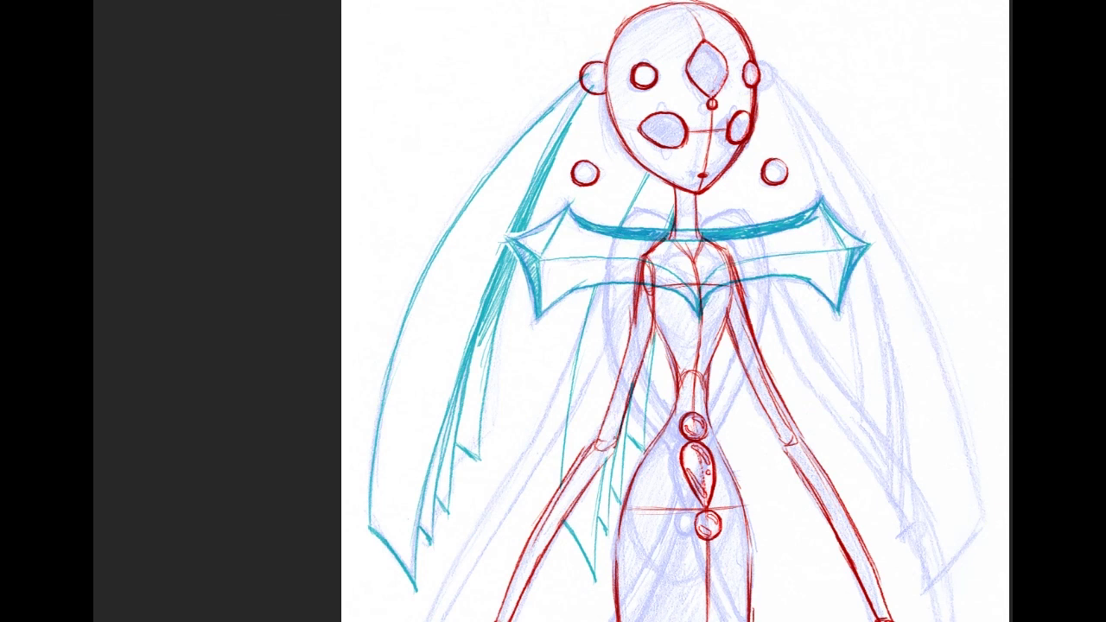
{"action": "scroll", "coordinate": [674, 311], "scroll_direction": "down", "scroll_amount": 6}
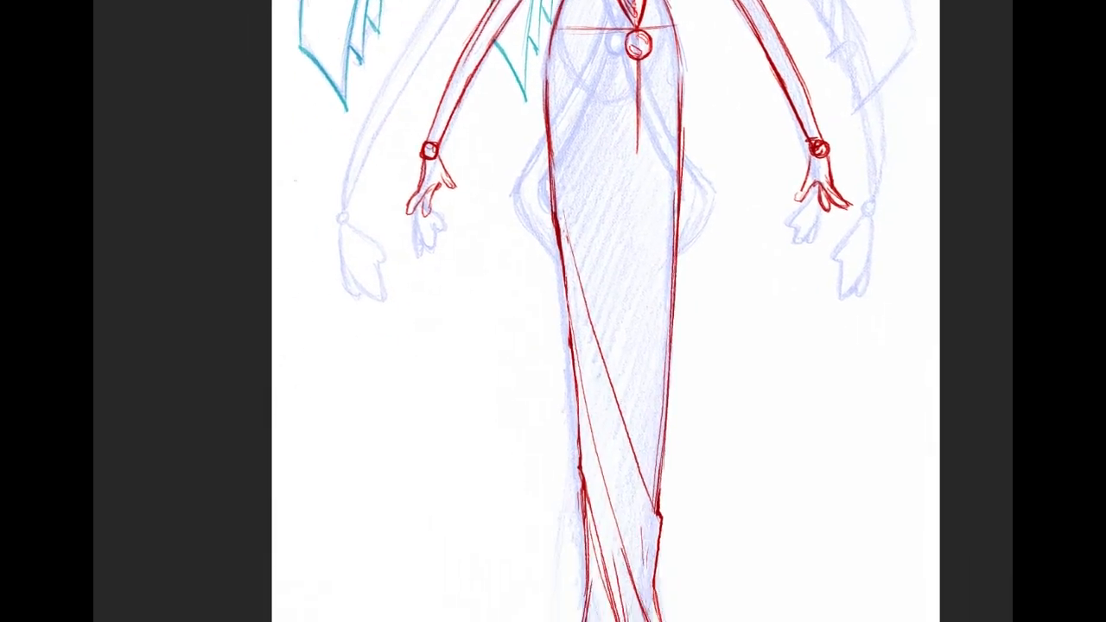
{"action": "scroll", "coordinate": [674, 311], "scroll_direction": "up", "scroll_amount": 10}
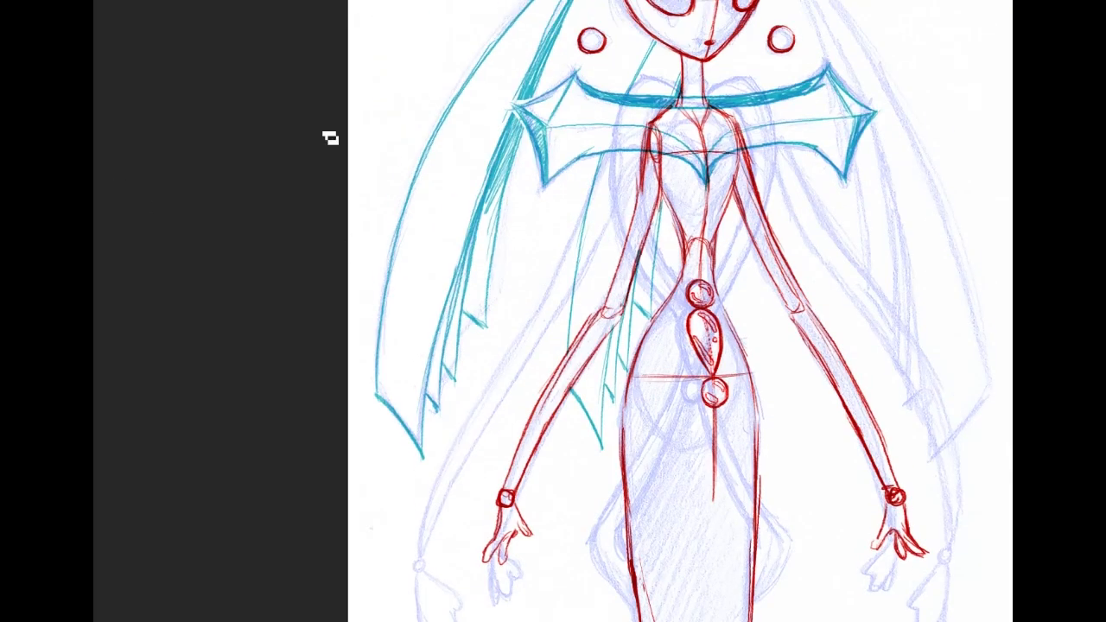
{"action": "scroll", "coordinate": [680, 311], "scroll_direction": "up", "scroll_amount": 2}
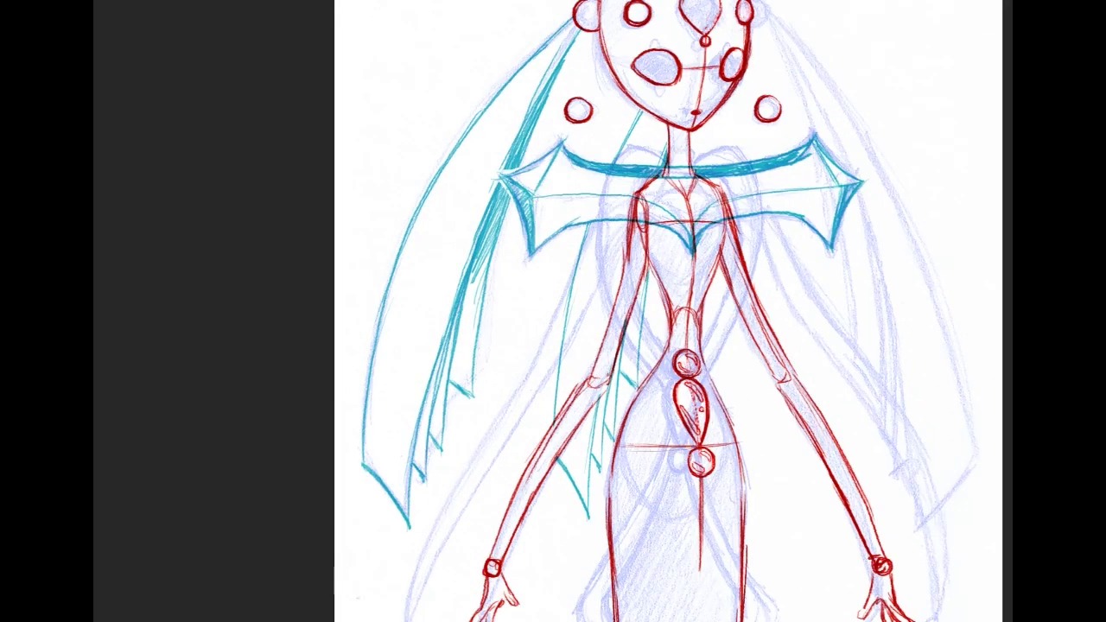
{"action": "scroll", "coordinate": [673, 311], "scroll_direction": "down", "scroll_amount": 4}
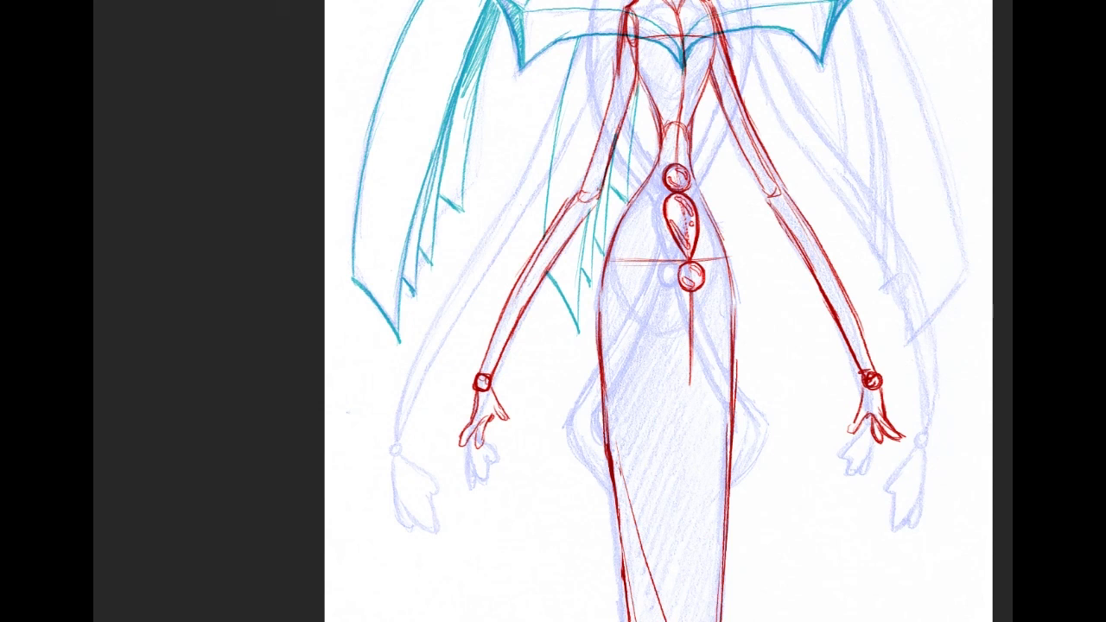
{"action": "left_click_drag", "start_coordinate": [680, 295], "coordinate": [570, 406]}
{"action": "key", "text": "ctrl+z"}
{"action": "left_click_drag", "start_coordinate": [689, 292], "coordinate": [562, 421]}
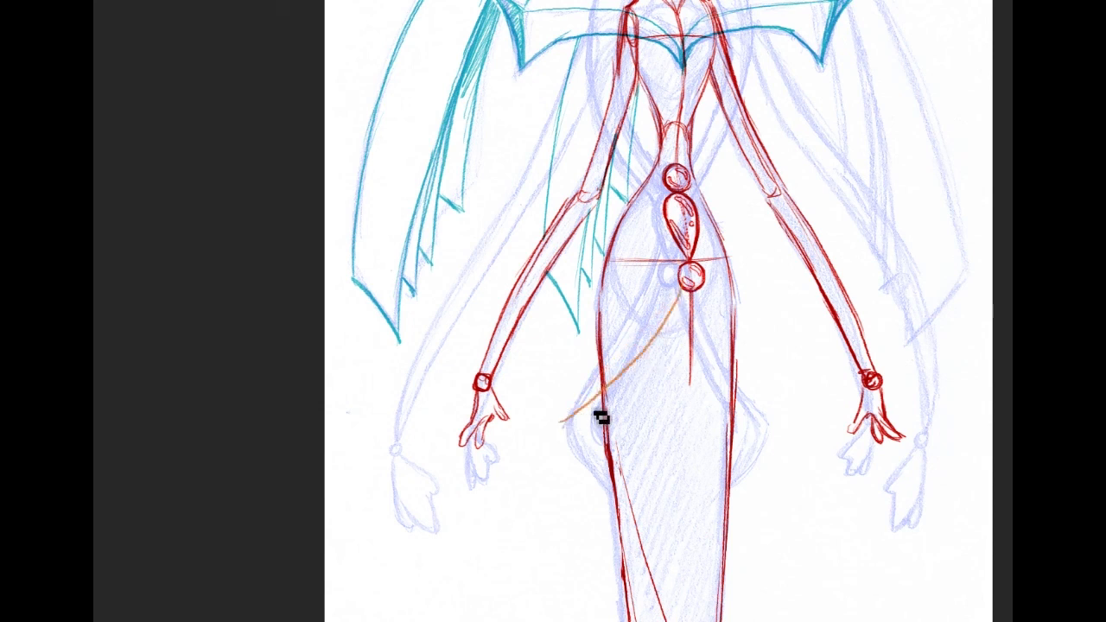
{"action": "key", "text": "ctrl+z"}
{"action": "mouse_move", "coordinate": [692, 300]}
{"action": "left_mouse_down"}
{"action": "mouse_move", "coordinate": [589, 402]}
{"action": "mouse_move", "coordinate": [630, 494]}
{"action": "left_mouse_up"}
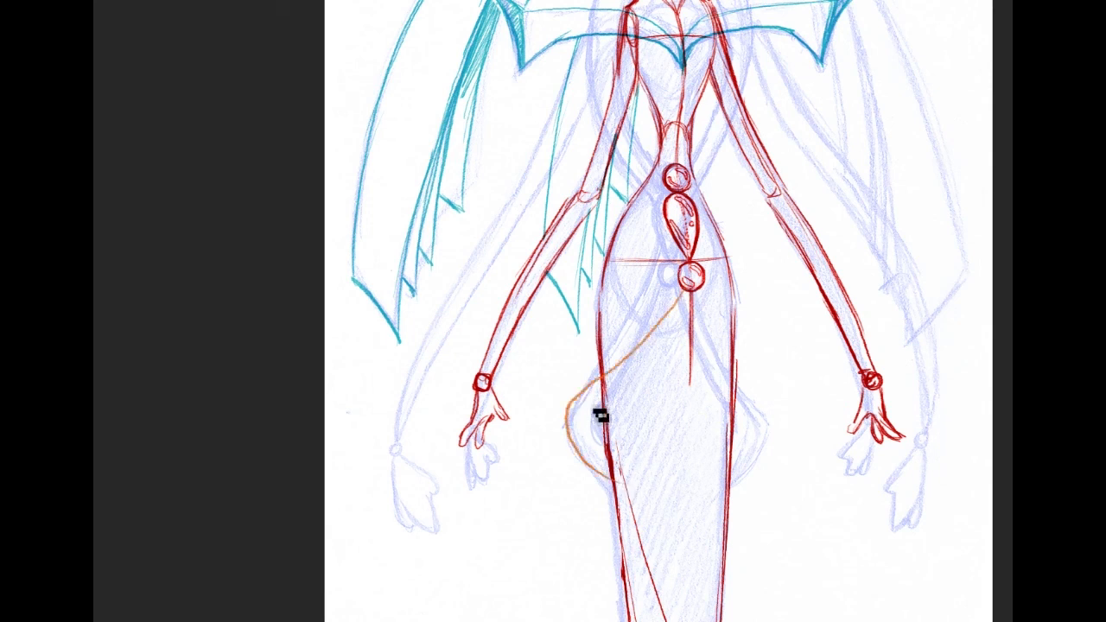
{"action": "key", "text": "ctrl+z"}
Draw the left orange ribbon curving from the lowest waist gem around the hip, with its inner edge and a shaded fold.
{"action": "mouse_move", "coordinate": [691, 295]}
{"action": "left_mouse_down"}
{"action": "mouse_move", "coordinate": [623, 373]}
{"action": "mouse_move", "coordinate": [575, 408]}
{"action": "left_mouse_up"}
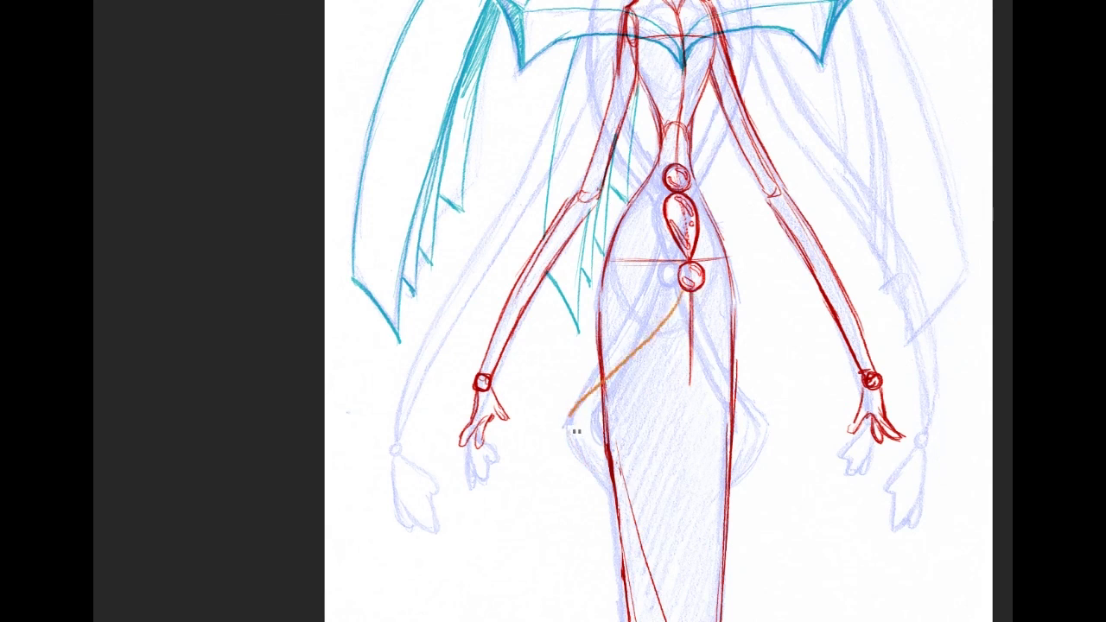
{"action": "mouse_move", "coordinate": [693, 298]}
{"action": "left_mouse_down"}
{"action": "mouse_move", "coordinate": [691, 329]}
{"action": "mouse_move", "coordinate": [656, 363]}
{"action": "left_mouse_up"}
{"action": "mouse_move", "coordinate": [691, 325]}
{"action": "left_mouse_down"}
{"action": "mouse_move", "coordinate": [595, 437]}
{"action": "mouse_move", "coordinate": [627, 396]}
{"action": "mouse_move", "coordinate": [593, 448]}
{"action": "mouse_move", "coordinate": [597, 470]}
{"action": "mouse_move", "coordinate": [604, 436]}
{"action": "mouse_move", "coordinate": [619, 472]}
{"action": "mouse_move", "coordinate": [594, 451]}
{"action": "mouse_move", "coordinate": [610, 448]}
{"action": "mouse_move", "coordinate": [597, 465]}
{"action": "mouse_move", "coordinate": [618, 495]}
{"action": "left_mouse_up"}
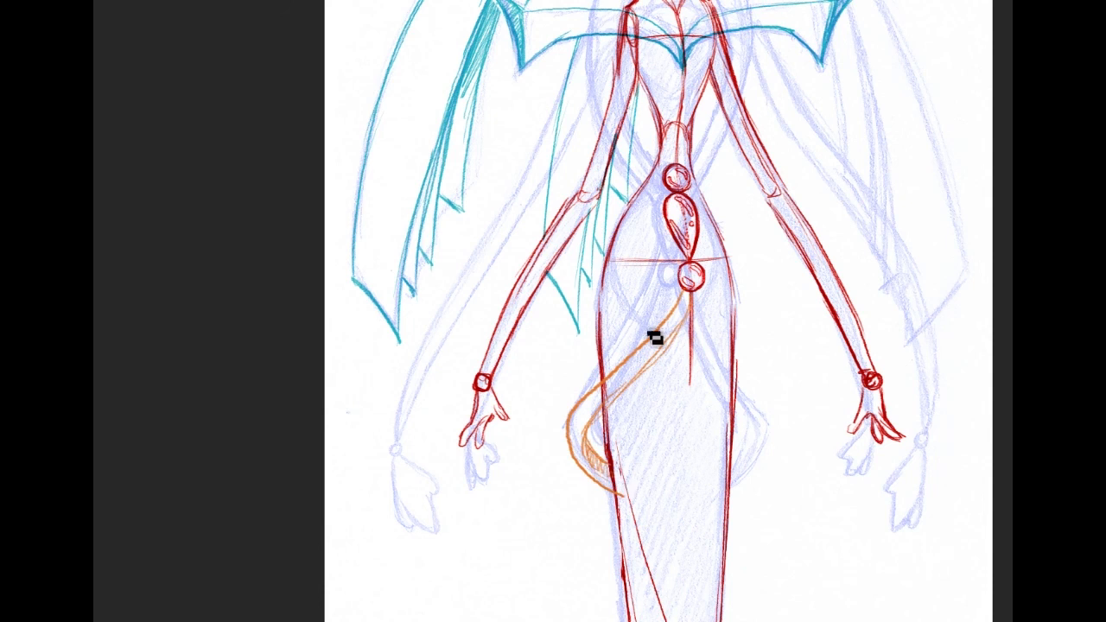
Draw the right orange ribbon from the lowest waist gem around the right hip, with inner and outer edges and a shaded fold.
{"action": "mouse_move", "coordinate": [689, 298]}
{"action": "left_mouse_down"}
{"action": "mouse_move", "coordinate": [752, 423]}
{"action": "mouse_move", "coordinate": [731, 407]}
{"action": "mouse_move", "coordinate": [753, 432]}
{"action": "left_mouse_up"}
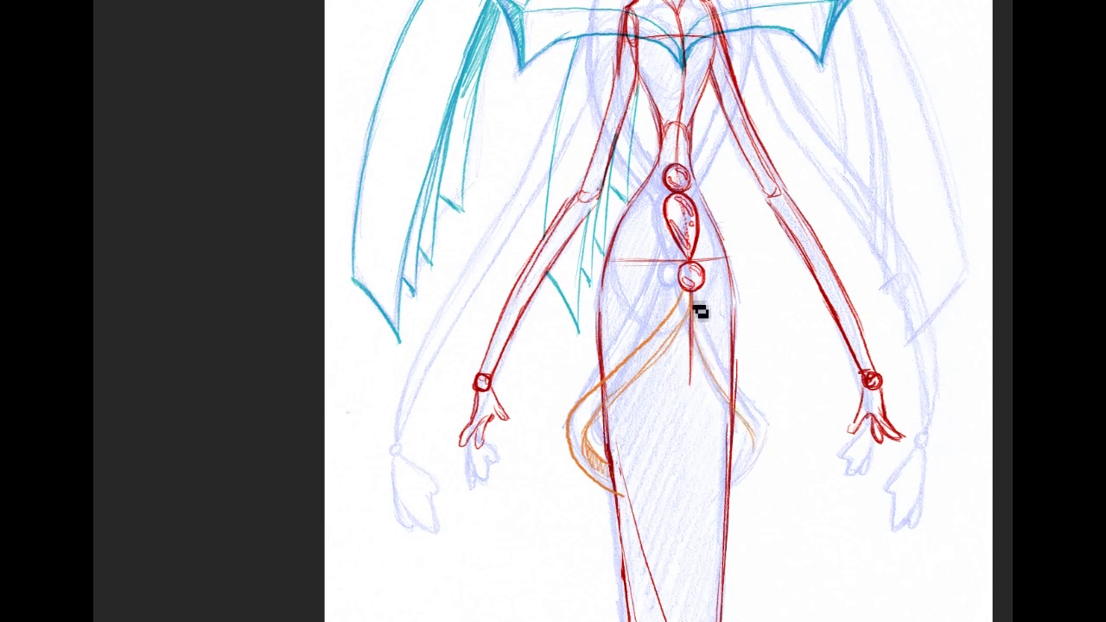
{"action": "mouse_move", "coordinate": [692, 298]}
{"action": "left_mouse_down"}
{"action": "mouse_move", "coordinate": [783, 441]}
{"action": "mouse_move", "coordinate": [771, 417]}
{"action": "mouse_move", "coordinate": [776, 480]}
{"action": "mouse_move", "coordinate": [768, 443]}
{"action": "mouse_move", "coordinate": [770, 458]}
{"action": "mouse_move", "coordinate": [741, 499]}
{"action": "mouse_move", "coordinate": [774, 460]}
{"action": "mouse_move", "coordinate": [743, 494]}
{"action": "left_mouse_up"}
{"action": "mouse_move", "coordinate": [778, 432]}
{"action": "left_mouse_down"}
{"action": "mouse_move", "coordinate": [778, 455]}
{"action": "mouse_move", "coordinate": [740, 503]}
{"action": "left_mouse_up"}
{"action": "left_click", "coordinate": [779, 468], "text": "alt"}
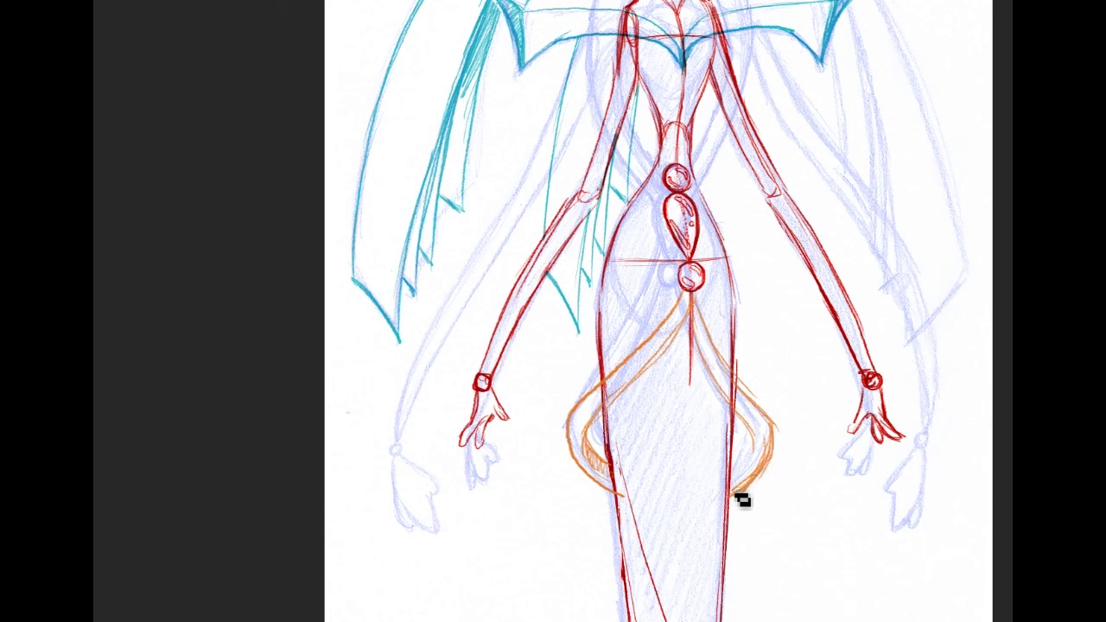
{"action": "key", "text": "ctrl+z"}
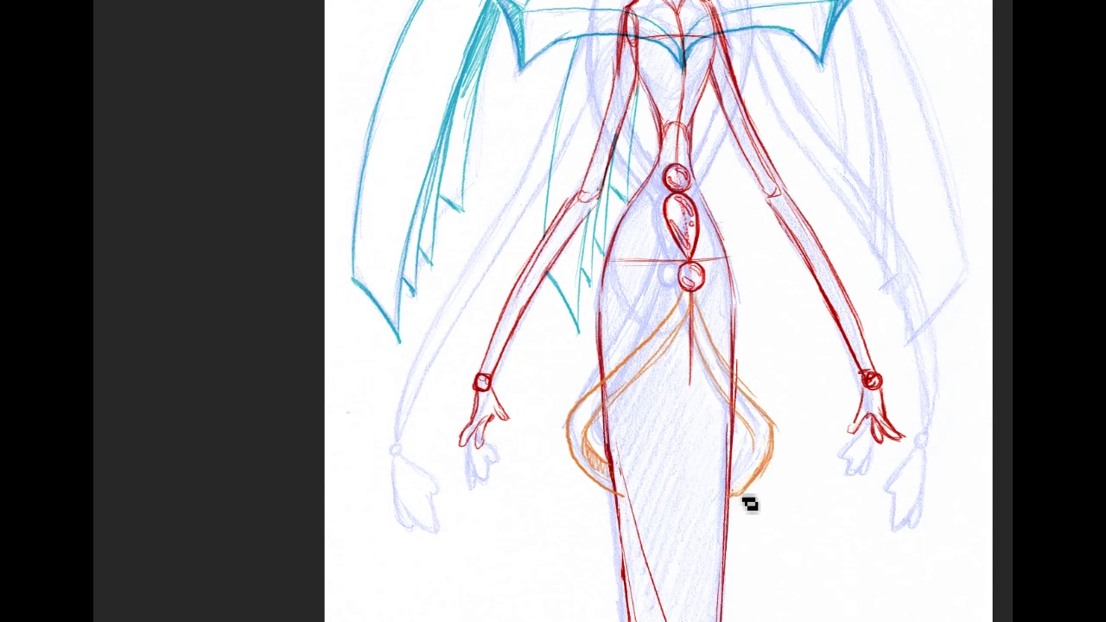
{"action": "key", "text": "ctrl+z"}
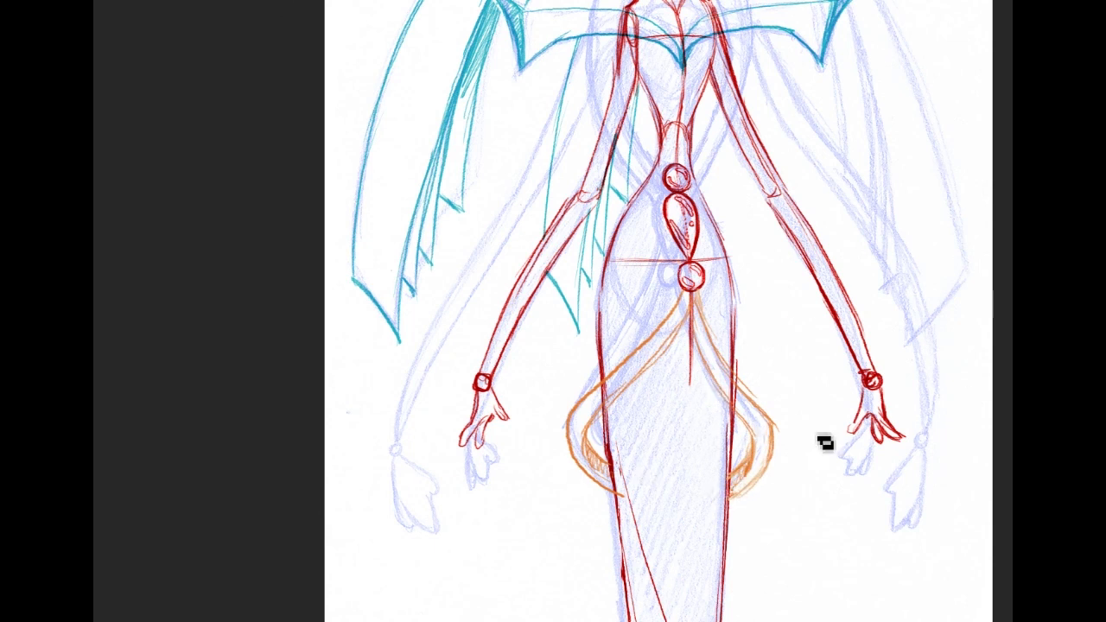
Draw the left orange loop from the neck around the shoulder to the upper waist gem, with an inner edge and shading.
{"action": "left_click_drag", "start_coordinate": [656, 380], "coordinate": [680, 519]}
{"action": "left_click_drag", "start_coordinate": [1003, 247], "coordinate": [1004, 379]}
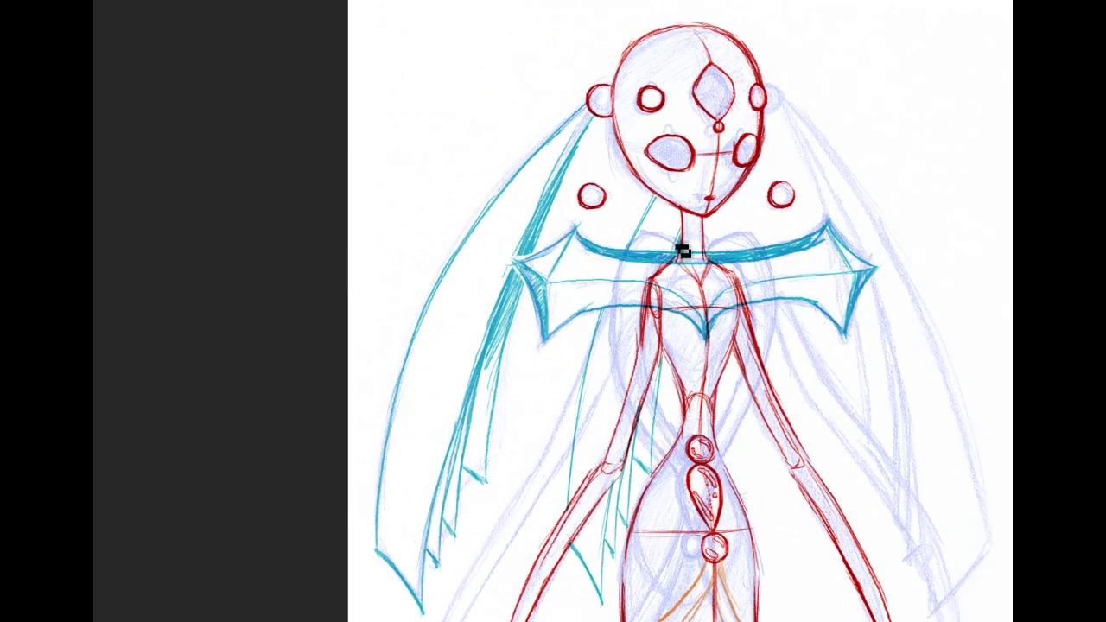
{"action": "mouse_move", "coordinate": [672, 231]}
{"action": "left_mouse_down"}
{"action": "mouse_move", "coordinate": [630, 247]}
{"action": "mouse_move", "coordinate": [630, 358]}
{"action": "mouse_move", "coordinate": [666, 438]}
{"action": "mouse_move", "coordinate": [696, 462]}
{"action": "left_mouse_up"}
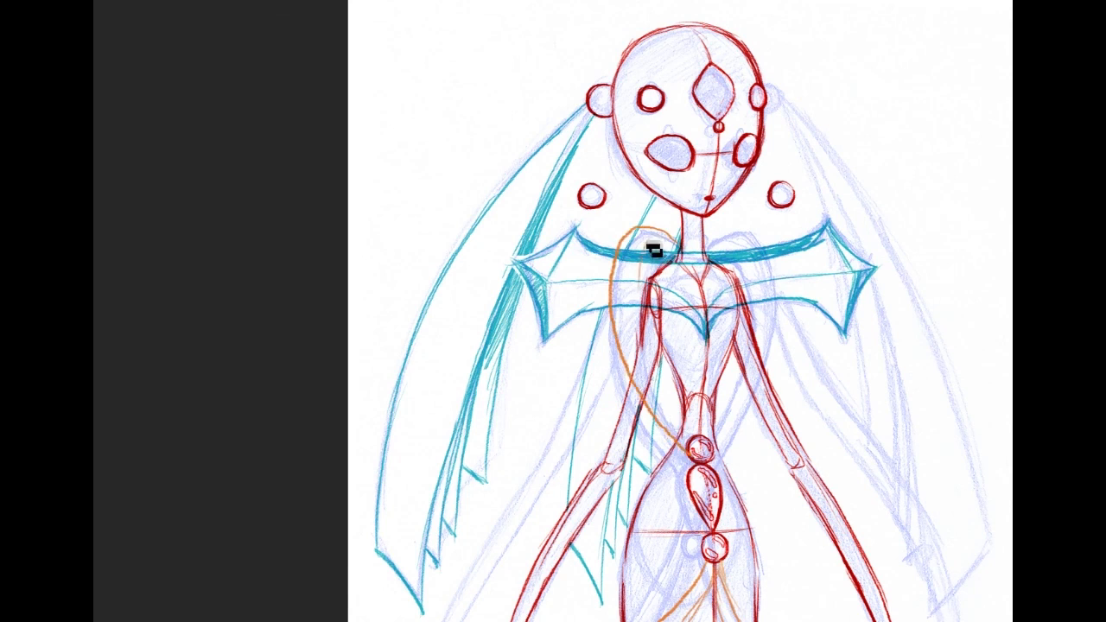
{"action": "mouse_move", "coordinate": [648, 257]}
{"action": "left_mouse_down"}
{"action": "mouse_move", "coordinate": [652, 371]}
{"action": "mouse_move", "coordinate": [651, 321]}
{"action": "mouse_move", "coordinate": [647, 351]}
{"action": "mouse_move", "coordinate": [698, 442]}
{"action": "left_mouse_up"}
{"action": "left_click_drag", "start_coordinate": [645, 356], "coordinate": [698, 445]}
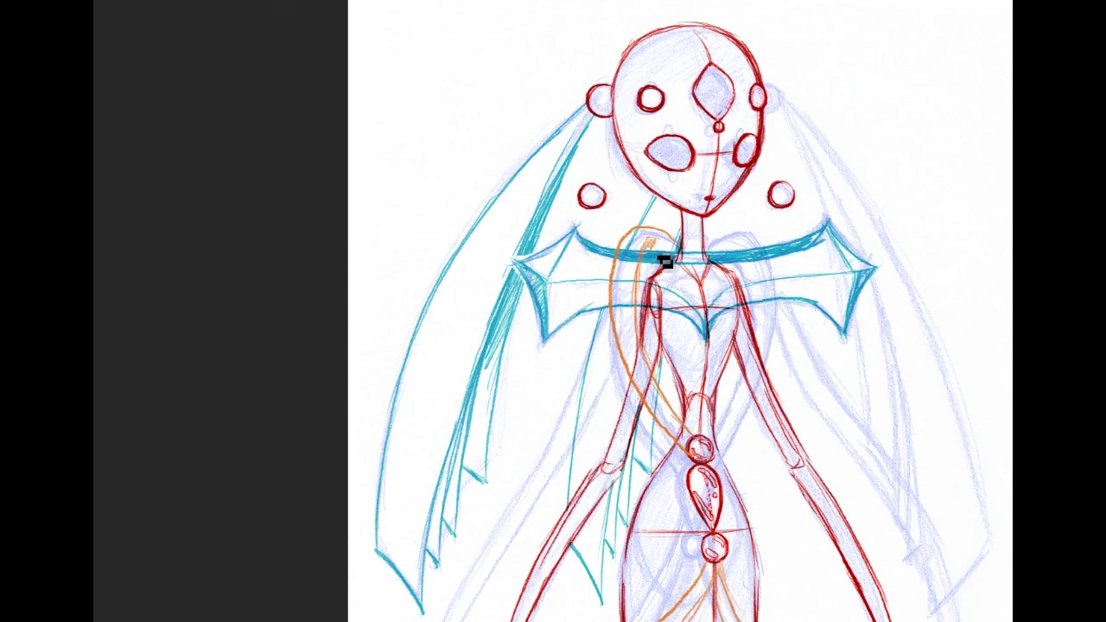
{"action": "left_click_drag", "start_coordinate": [656, 249], "coordinate": [648, 360]}
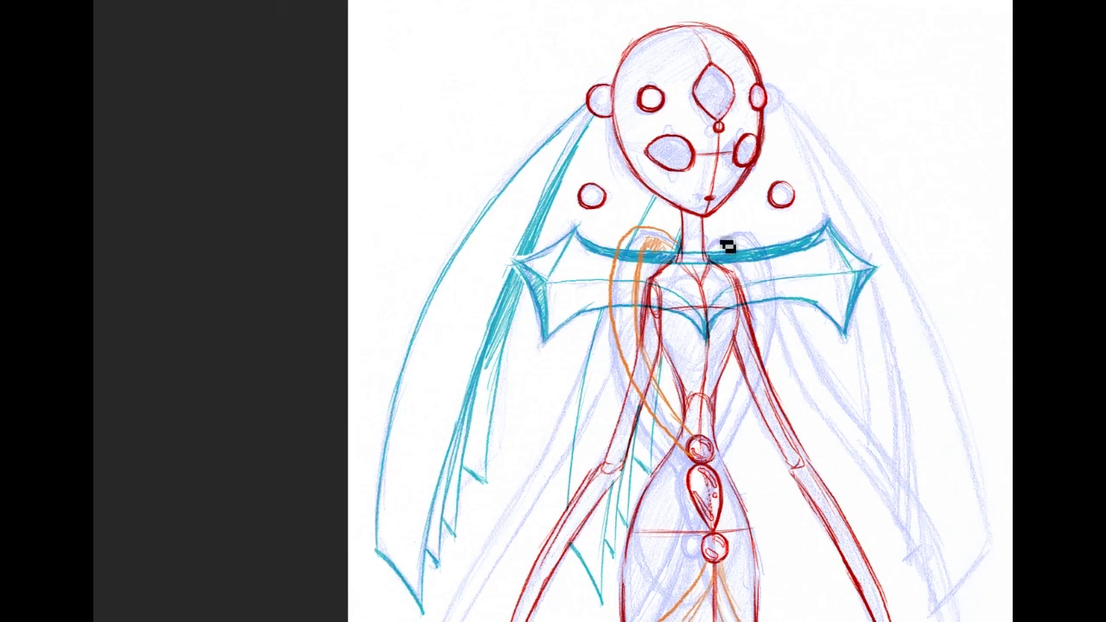
Draw the matching orange loop around the right shoulder to the upper waist gem, redoing strokes where needed.
{"action": "mouse_move", "coordinate": [710, 256]}
{"action": "left_mouse_down"}
{"action": "mouse_move", "coordinate": [734, 237]}
{"action": "mouse_move", "coordinate": [763, 239]}
{"action": "mouse_move", "coordinate": [748, 250]}
{"action": "mouse_move", "coordinate": [777, 292]}
{"action": "left_mouse_up"}
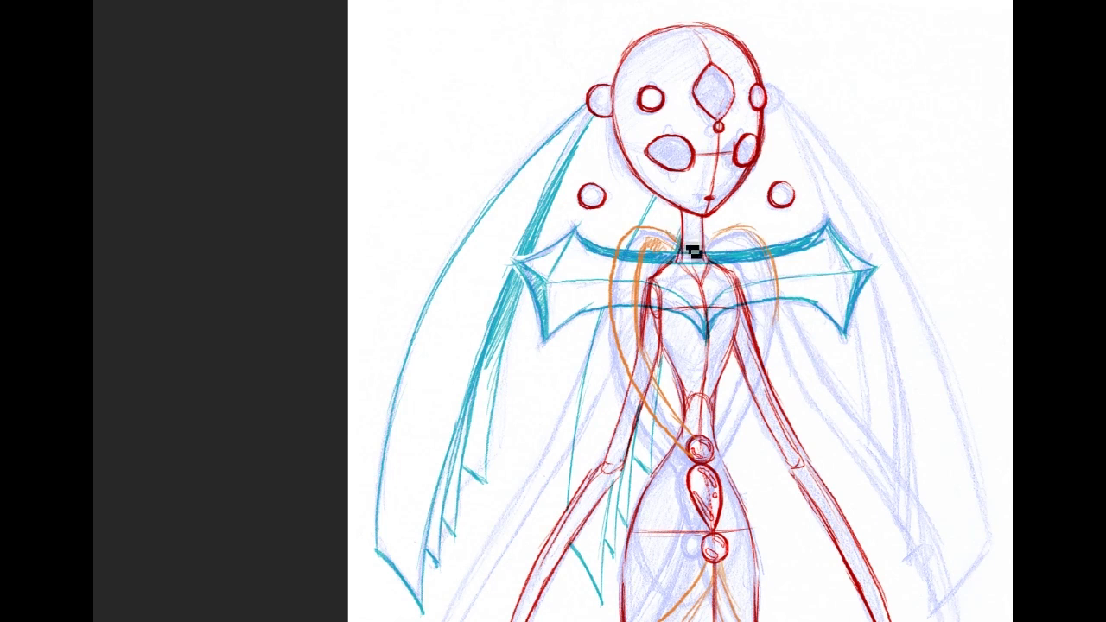
{"action": "key", "text": "ctrl+z"}
{"action": "key", "text": "ctrl+z"}
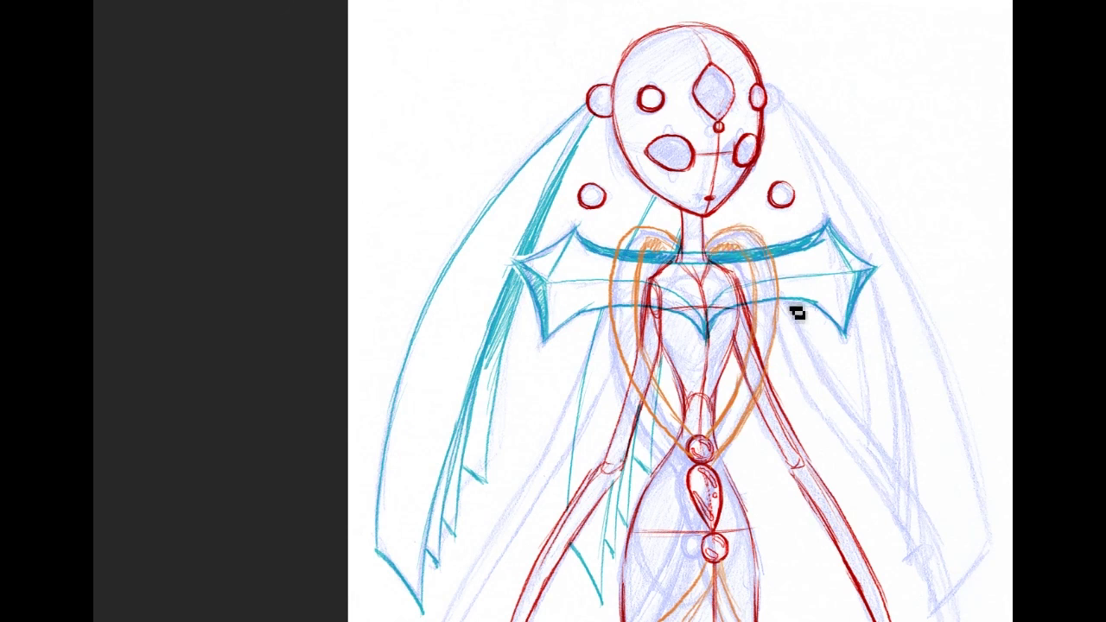
Outline the long left outer arm in orange, with both edges running from beneath the collar to the wrist.
{"action": "scroll", "coordinate": [681, 311], "scroll_direction": "down", "scroll_amount": 5}
{"action": "mouse_move", "coordinate": [681, 311]}
{"action": "left_mouse_down"}
{"action": "mouse_move", "coordinate": [670, 275]}
{"action": "mouse_move", "coordinate": [700, 483]}
{"action": "mouse_move", "coordinate": [690, 436]}
{"action": "mouse_move", "coordinate": [565, 343]}
{"action": "left_mouse_up"}
{"action": "mouse_move", "coordinate": [741, 271]}
{"action": "left_mouse_down"}
{"action": "mouse_move", "coordinate": [724, 156]}
{"action": "mouse_move", "coordinate": [787, 349]}
{"action": "mouse_move", "coordinate": [787, 319]}
{"action": "mouse_move", "coordinate": [811, 285]}
{"action": "left_mouse_up"}
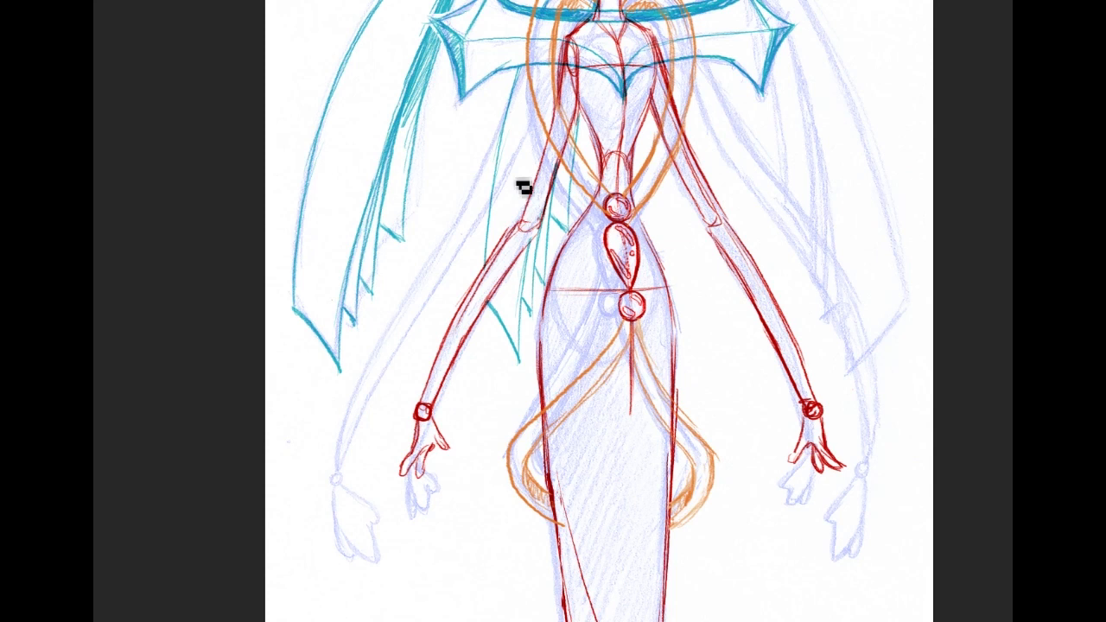
{"action": "mouse_move", "coordinate": [529, 75]}
{"action": "left_mouse_down"}
{"action": "mouse_move", "coordinate": [469, 239]}
{"action": "mouse_move", "coordinate": [334, 430]}
{"action": "mouse_move", "coordinate": [333, 476]}
{"action": "mouse_move", "coordinate": [347, 460]}
{"action": "left_mouse_up"}
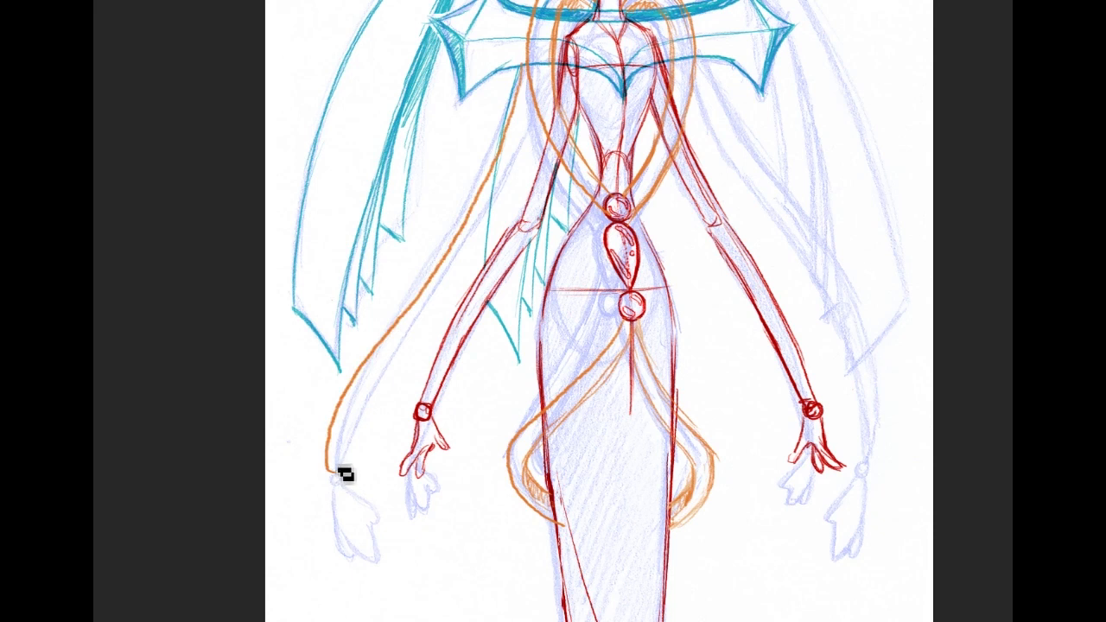
{"action": "left_click_drag", "start_coordinate": [354, 421], "coordinate": [340, 473]}
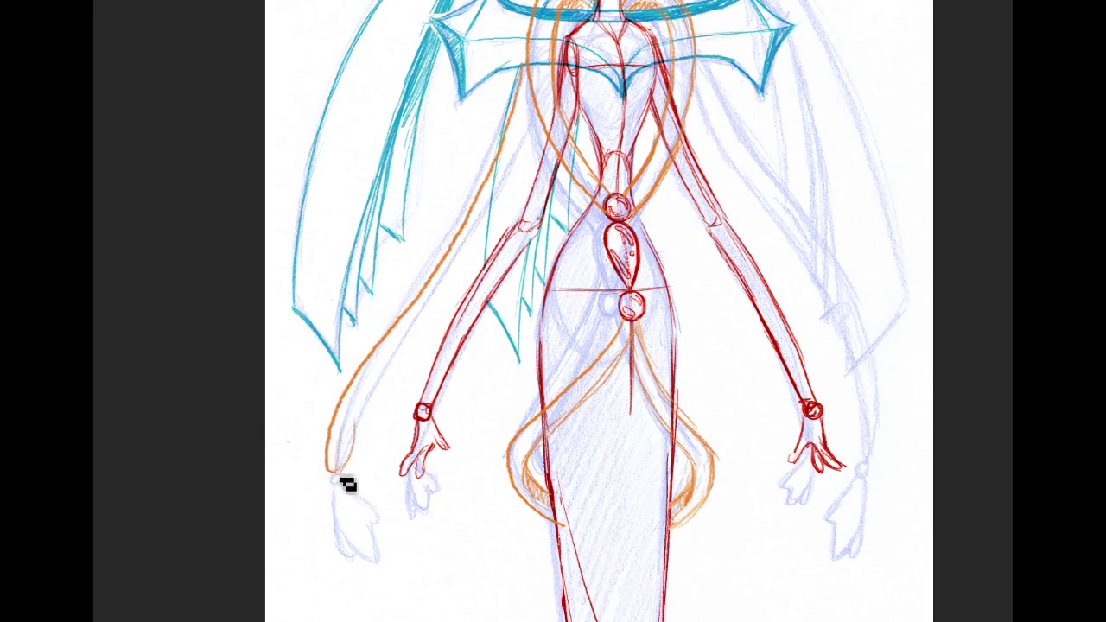
{"action": "mouse_move", "coordinate": [369, 394]}
{"action": "left_mouse_down"}
{"action": "mouse_move", "coordinate": [526, 136]}
{"action": "mouse_move", "coordinate": [489, 185]}
{"action": "left_mouse_up"}
{"action": "left_click_drag", "start_coordinate": [523, 132], "coordinate": [491, 188]}
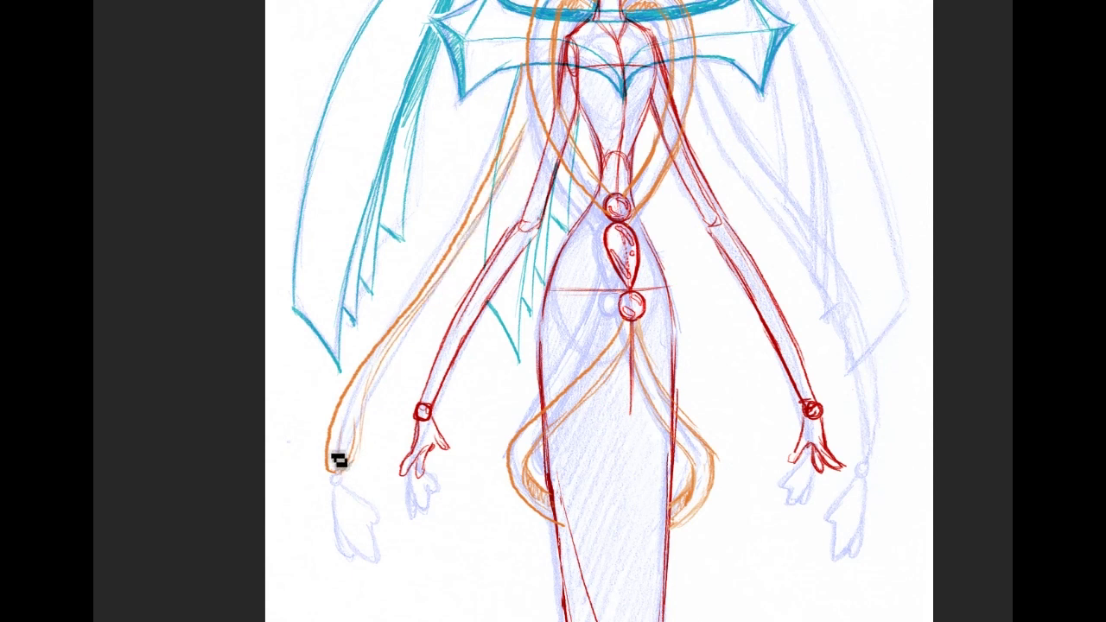
Draw the left outer arm's flared cuff, small wrist ring and petal-shaped hand in orange.
{"action": "left_click_drag", "start_coordinate": [334, 425], "coordinate": [335, 475]}
{"action": "mouse_move", "coordinate": [337, 429]}
{"action": "left_mouse_down"}
{"action": "mouse_move", "coordinate": [343, 483]}
{"action": "mouse_move", "coordinate": [366, 426]}
{"action": "mouse_move", "coordinate": [351, 482]}
{"action": "left_mouse_up"}
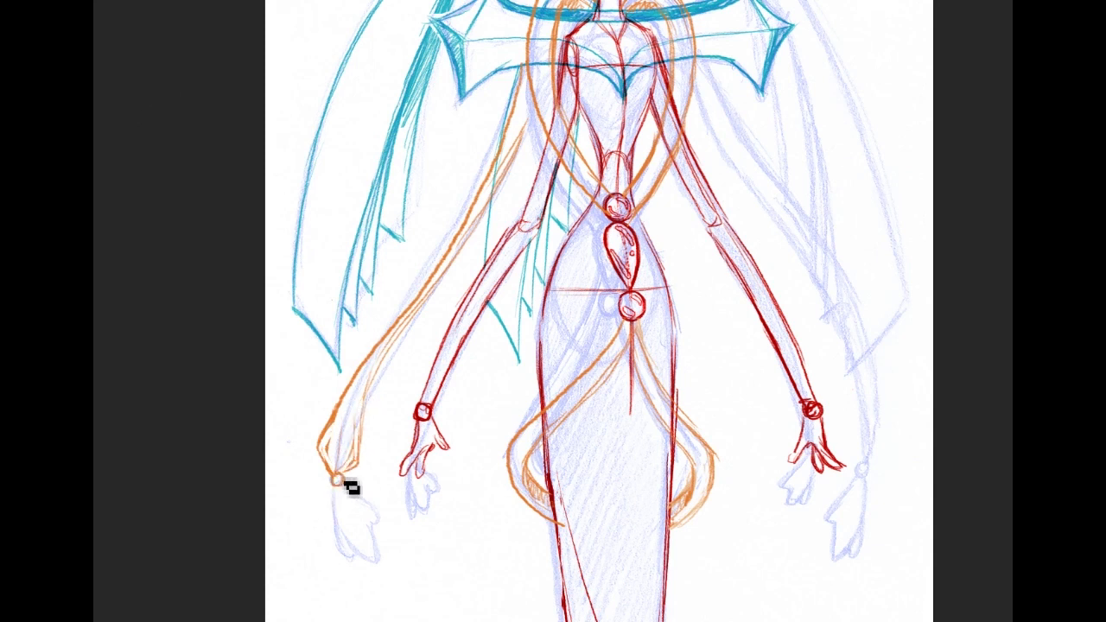
{"action": "mouse_move", "coordinate": [333, 487]}
{"action": "left_mouse_down"}
{"action": "mouse_move", "coordinate": [340, 550]}
{"action": "mouse_move", "coordinate": [383, 545]}
{"action": "left_mouse_up"}
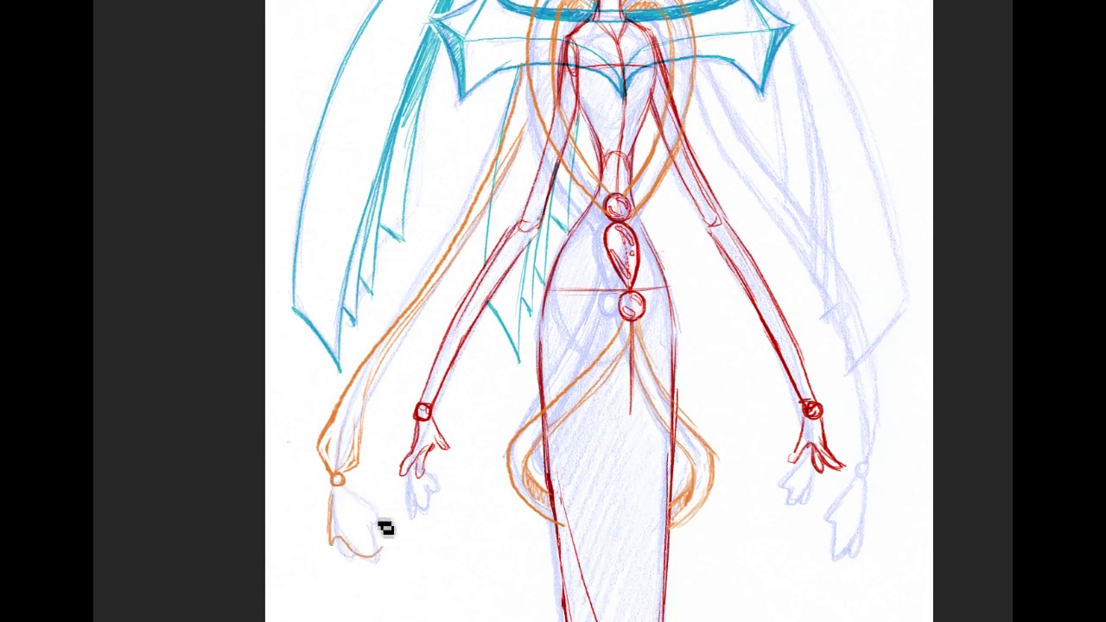
{"action": "mouse_move", "coordinate": [346, 484]}
{"action": "left_mouse_down"}
{"action": "mouse_move", "coordinate": [376, 495]}
{"action": "mouse_move", "coordinate": [396, 526]}
{"action": "mouse_move", "coordinate": [381, 538]}
{"action": "mouse_move", "coordinate": [347, 499]}
{"action": "mouse_move", "coordinate": [360, 554]}
{"action": "mouse_move", "coordinate": [339, 495]}
{"action": "mouse_move", "coordinate": [331, 529]}
{"action": "mouse_move", "coordinate": [332, 519]}
{"action": "mouse_move", "coordinate": [337, 541]}
{"action": "mouse_move", "coordinate": [330, 496]}
{"action": "left_mouse_up"}
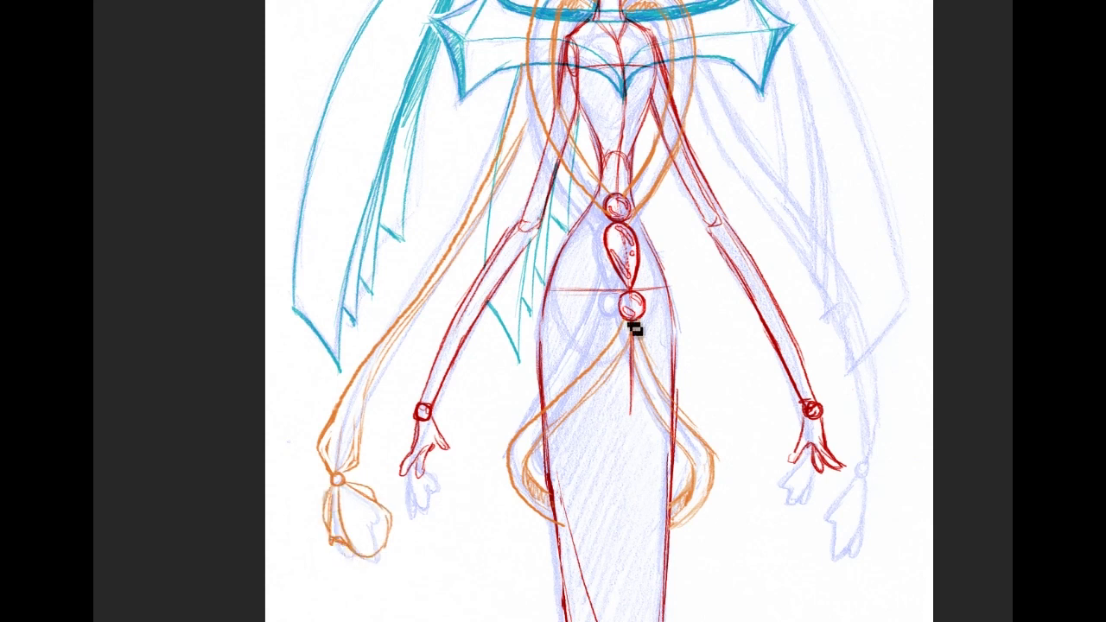
{"action": "mouse_move", "coordinate": [345, 472]}
{"action": "left_mouse_down"}
{"action": "mouse_move", "coordinate": [361, 464]}
{"action": "mouse_move", "coordinate": [348, 471]}
{"action": "left_mouse_up"}
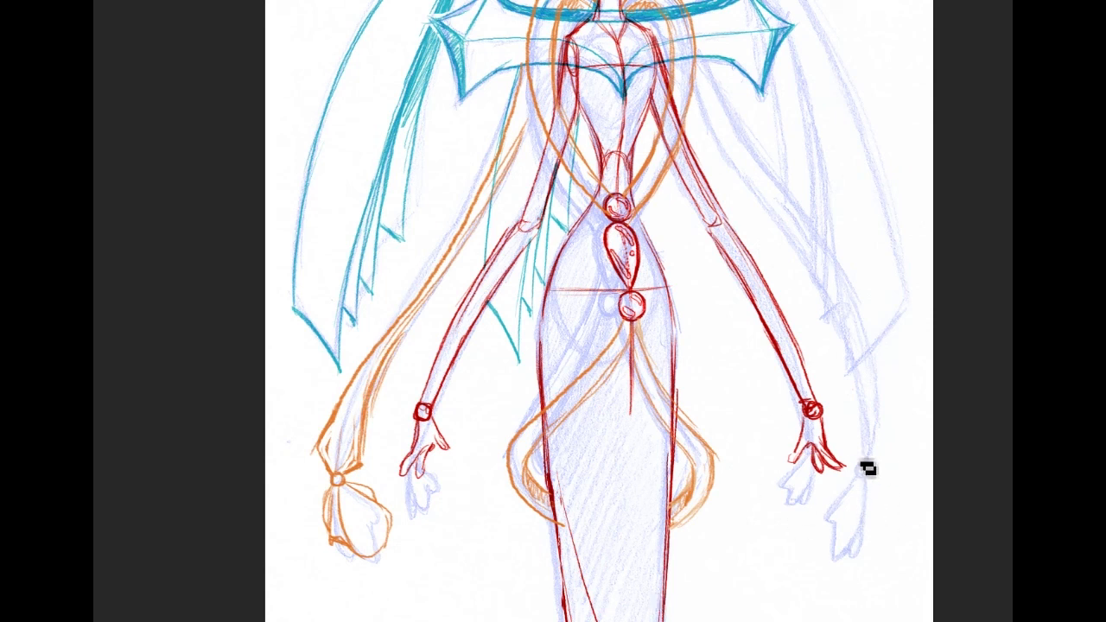
Draw the right outer arm's small wrist ring in orange and start the flared cuff above it.
{"action": "mouse_move", "coordinate": [871, 469]}
{"action": "left_mouse_down"}
{"action": "mouse_move", "coordinate": [850, 438]}
{"action": "mouse_move", "coordinate": [868, 467]}
{"action": "left_mouse_up"}
{"action": "mouse_move", "coordinate": [860, 370]}
{"action": "left_mouse_down"}
{"action": "mouse_move", "coordinate": [850, 432]}
{"action": "mouse_move", "coordinate": [869, 460]}
{"action": "left_mouse_up"}
{"action": "left_click_drag", "start_coordinate": [879, 397], "coordinate": [879, 455]}
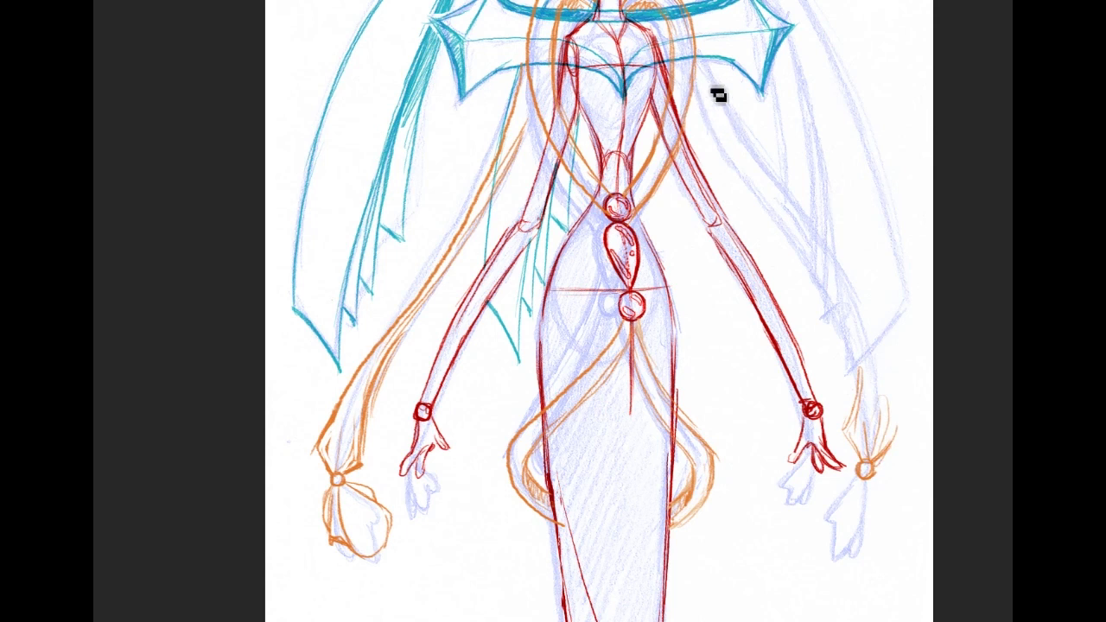
Outline the long right outer arm in orange, with inner and outer edges running from beneath the collar to the flared cuff.
{"action": "mouse_move", "coordinate": [711, 106]}
{"action": "left_mouse_down"}
{"action": "mouse_move", "coordinate": [784, 235]}
{"action": "mouse_move", "coordinate": [814, 265]}
{"action": "mouse_move", "coordinate": [857, 395]}
{"action": "left_mouse_up"}
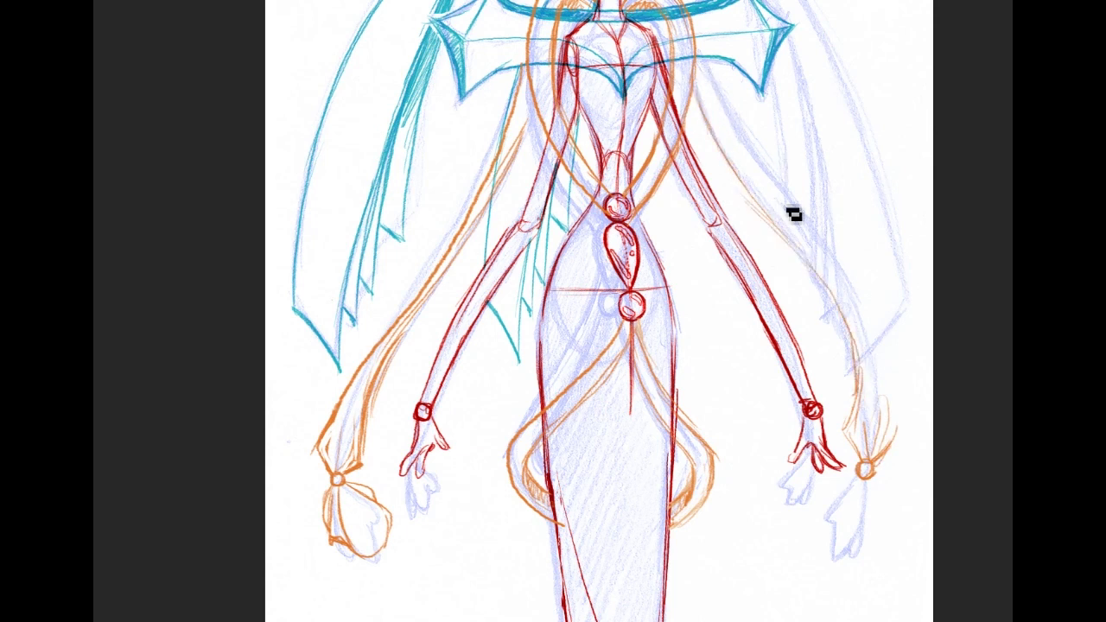
{"action": "key", "text": "ctrl+z"}
{"action": "left_click_drag", "start_coordinate": [824, 291], "coordinate": [871, 380]}
{"action": "left_click_drag", "start_coordinate": [857, 326], "coordinate": [859, 396]}
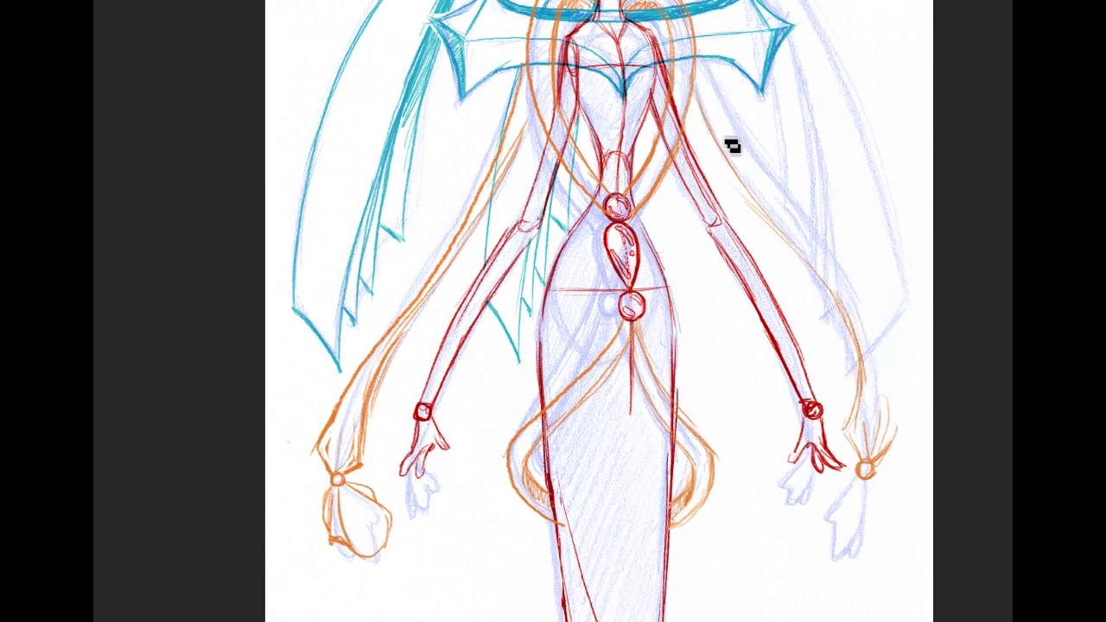
{"action": "left_click_drag", "start_coordinate": [733, 143], "coordinate": [824, 274]}
{"action": "mouse_move", "coordinate": [776, 210]}
{"action": "left_mouse_down"}
{"action": "mouse_move", "coordinate": [869, 323]}
{"action": "mouse_move", "coordinate": [850, 299]}
{"action": "mouse_move", "coordinate": [872, 344]}
{"action": "mouse_move", "coordinate": [872, 331]}
{"action": "mouse_move", "coordinate": [893, 437]}
{"action": "left_mouse_up"}
{"action": "left_click_drag", "start_coordinate": [896, 398], "coordinate": [896, 442]}
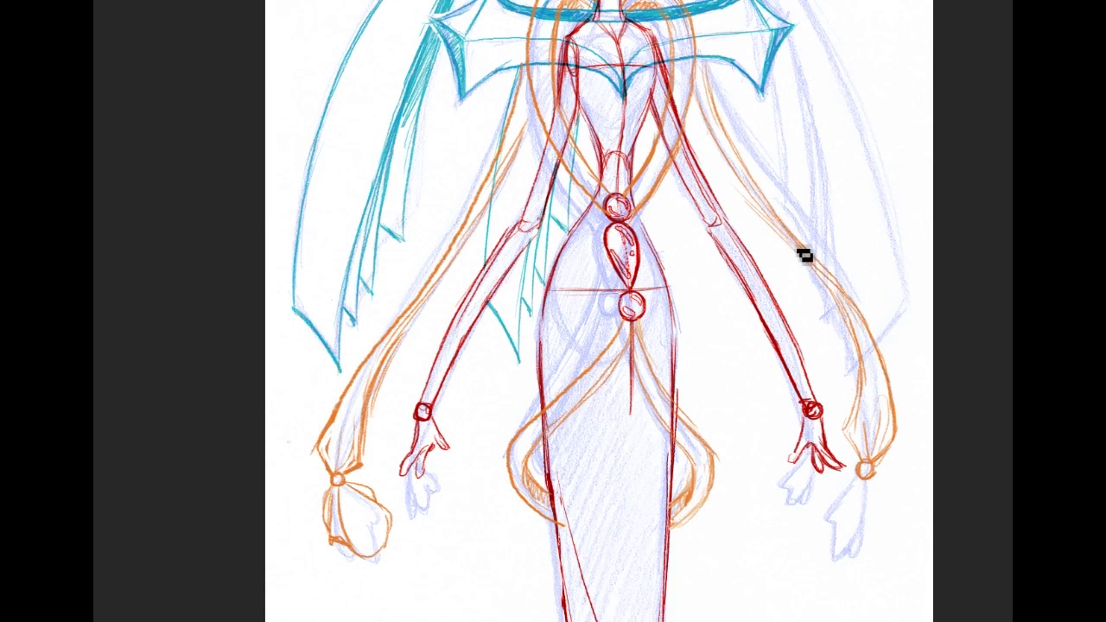
{"action": "left_click_drag", "start_coordinate": [806, 265], "coordinate": [842, 303]}
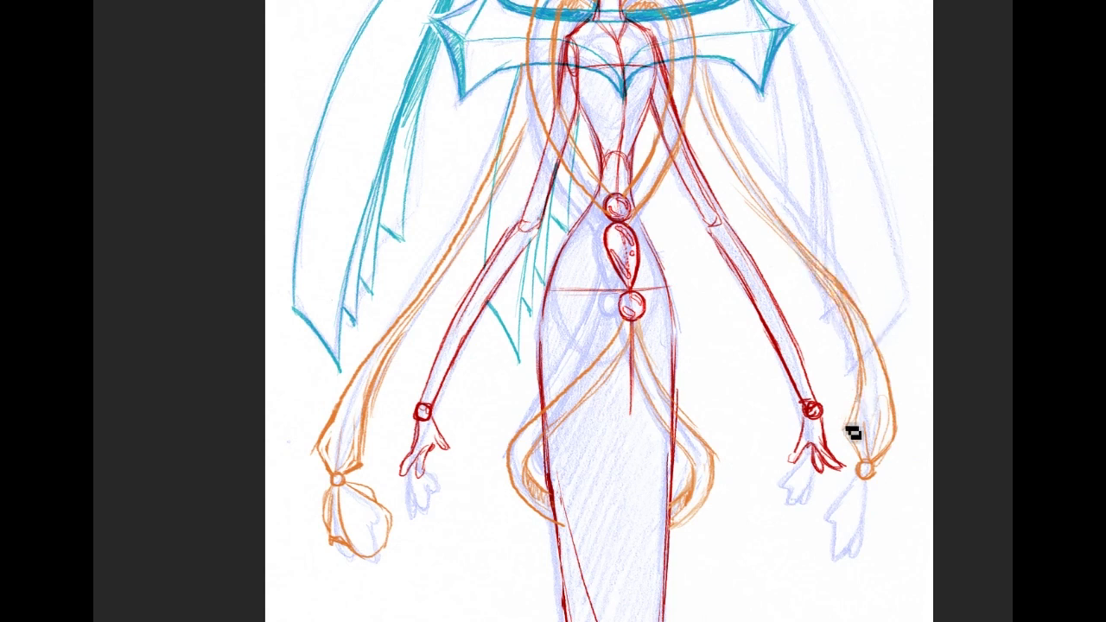
Finish the right outer arm's flared cuff and draw its petal-shaped hand below the wrist ring in orange, shading the small fold at its inner edge.
{"action": "mouse_move", "coordinate": [856, 438]}
{"action": "left_mouse_down"}
{"action": "mouse_move", "coordinate": [870, 471]}
{"action": "mouse_move", "coordinate": [944, 398]}
{"action": "left_mouse_up"}
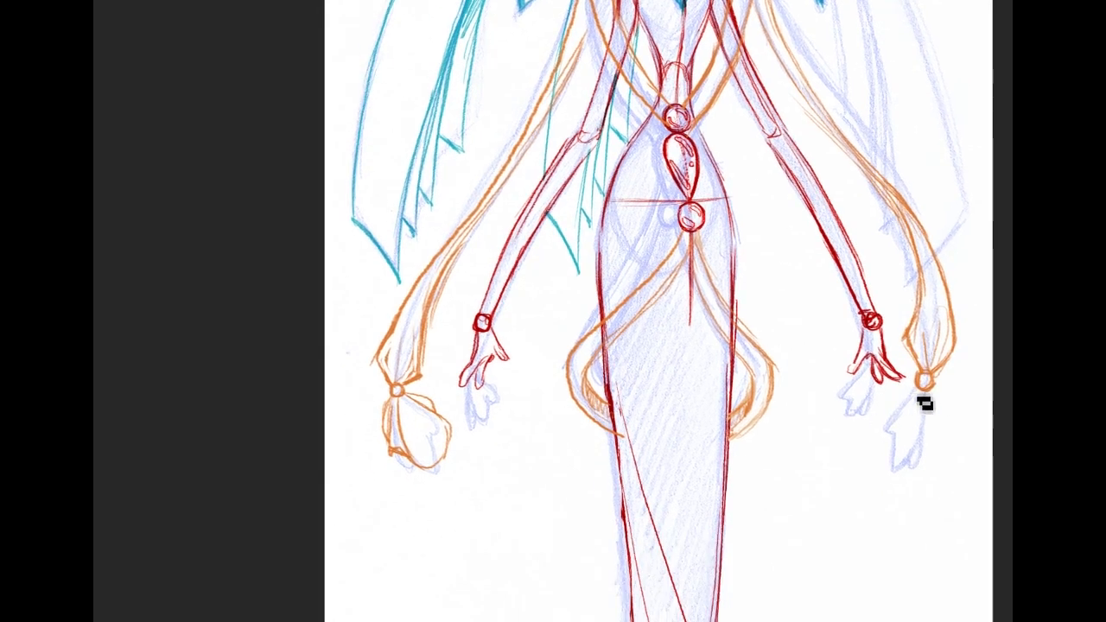
{"action": "left_click_drag", "start_coordinate": [404, 389], "coordinate": [401, 393]}
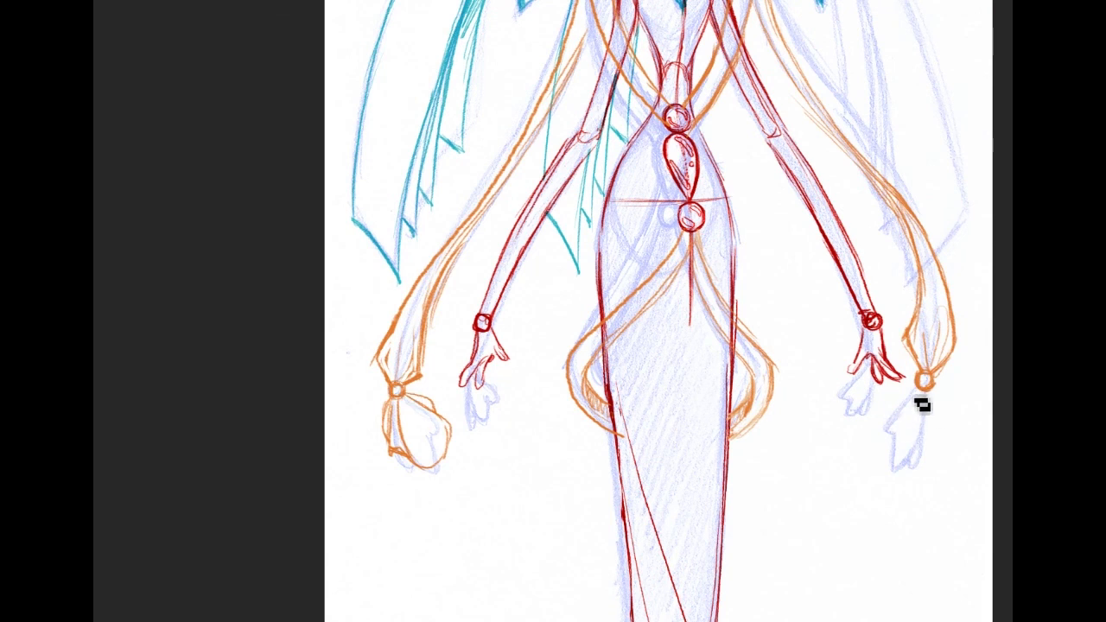
{"action": "mouse_move", "coordinate": [923, 398]}
{"action": "left_mouse_down"}
{"action": "mouse_move", "coordinate": [879, 431]}
{"action": "mouse_move", "coordinate": [908, 461]}
{"action": "left_mouse_up"}
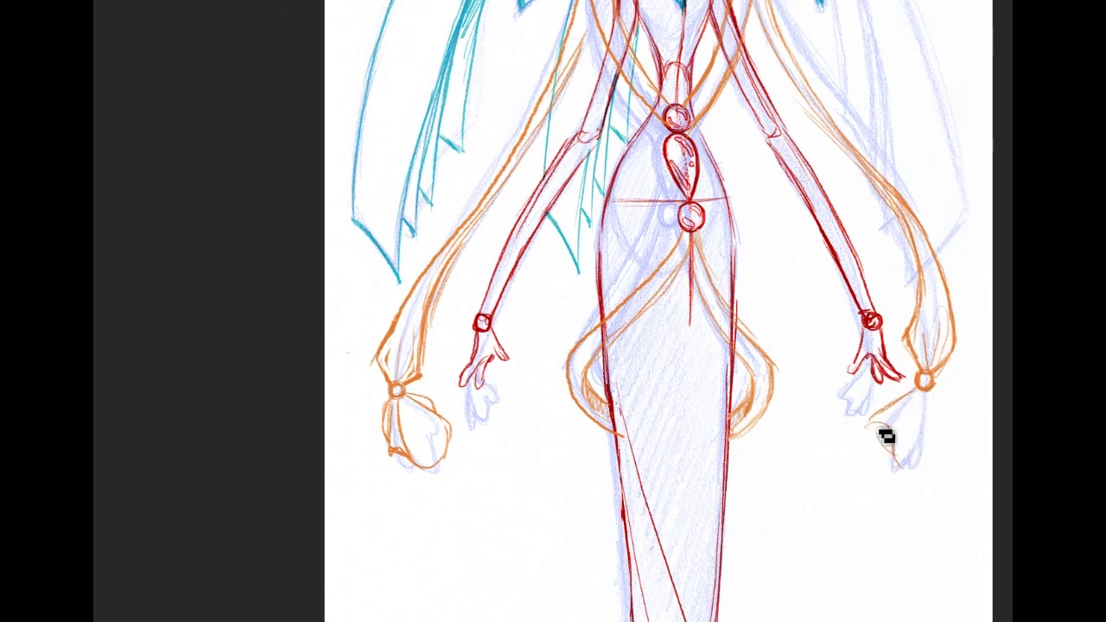
{"action": "left_click_drag", "start_coordinate": [927, 391], "coordinate": [926, 443]}
{"action": "mouse_move", "coordinate": [932, 390]}
{"action": "left_mouse_down"}
{"action": "mouse_move", "coordinate": [952, 442]}
{"action": "mouse_move", "coordinate": [928, 457]}
{"action": "mouse_move", "coordinate": [947, 451]}
{"action": "mouse_move", "coordinate": [922, 461]}
{"action": "mouse_move", "coordinate": [895, 450]}
{"action": "mouse_move", "coordinate": [939, 448]}
{"action": "left_mouse_up"}
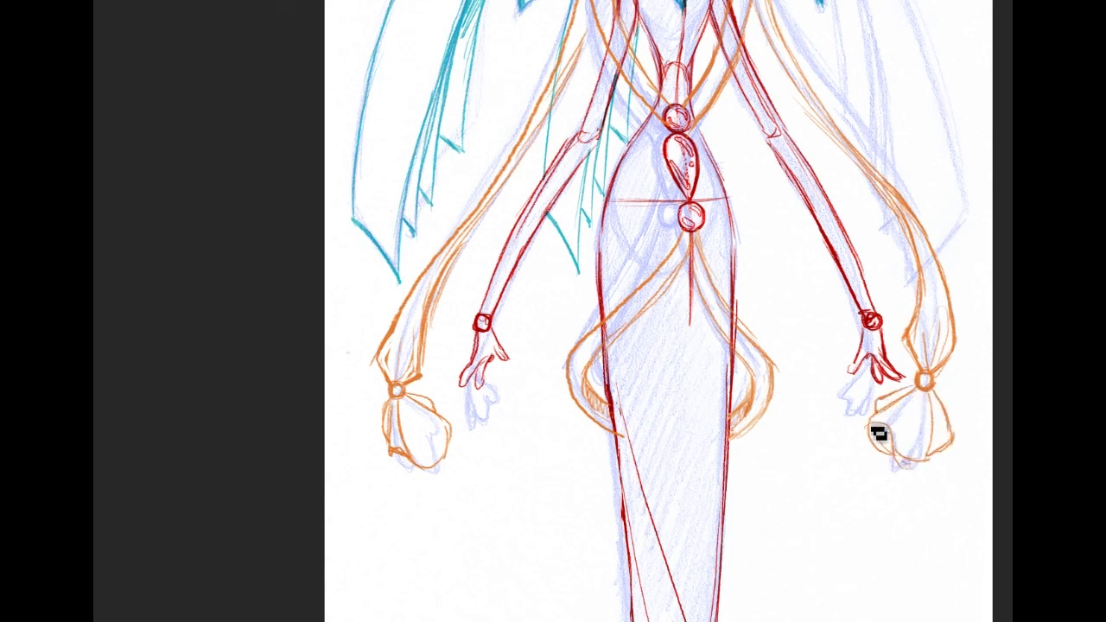
{"action": "mouse_move", "coordinate": [881, 432]}
{"action": "left_mouse_down"}
{"action": "mouse_move", "coordinate": [902, 457]}
{"action": "mouse_move", "coordinate": [879, 429]}
{"action": "left_mouse_up"}
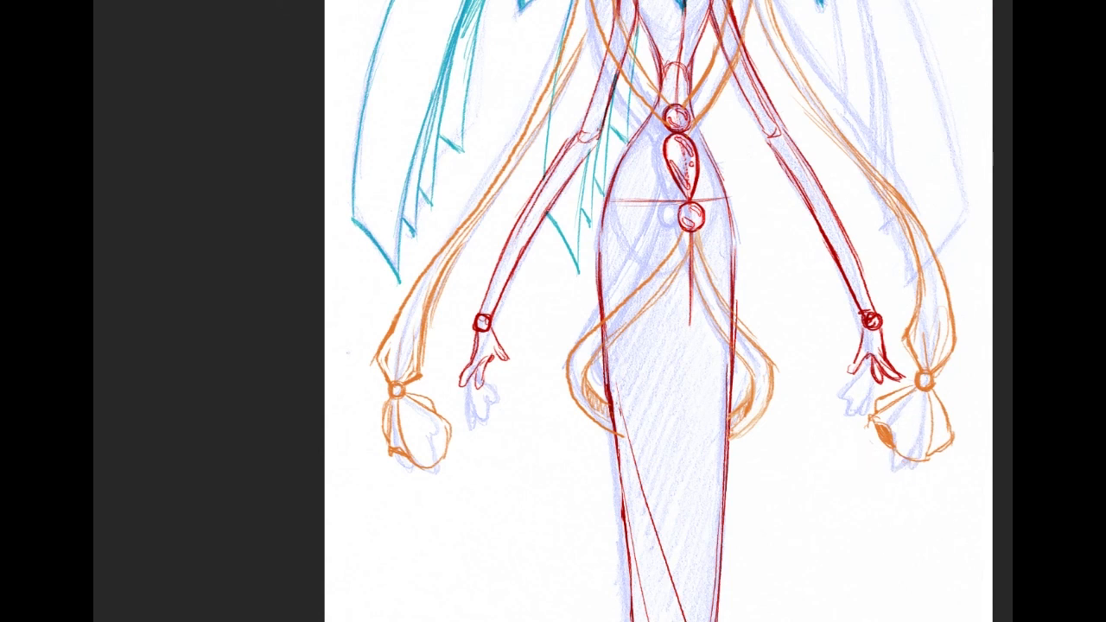
Examine the whole figure from head to base, comparing the two orange outer arms and the parts still only in blue pencil.
{"action": "key", "text": "ctrl+minus"}
{"action": "key", "text": "ctrl+minus"}
{"action": "key", "text": "ctrl+minus"}
{"action": "key", "text": "ctrl+minus"}
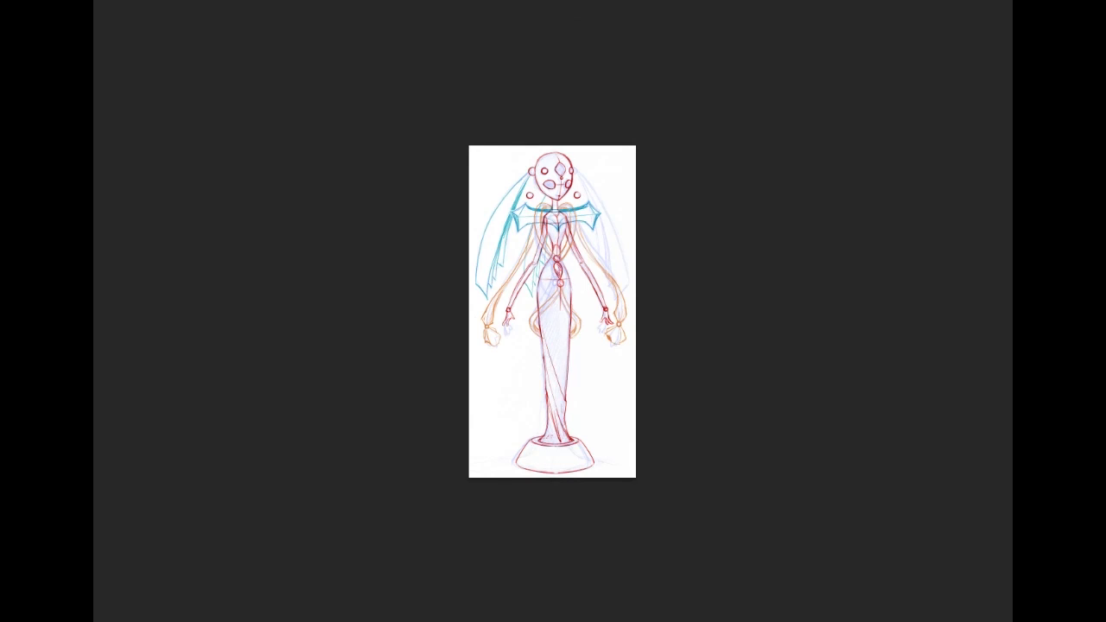
{"action": "key", "text": "ctrl+plus"}
{"action": "key", "text": "ctrl+plus"}
{"action": "left_click_drag", "start_coordinate": [979, 271], "coordinate": [980, 289]}
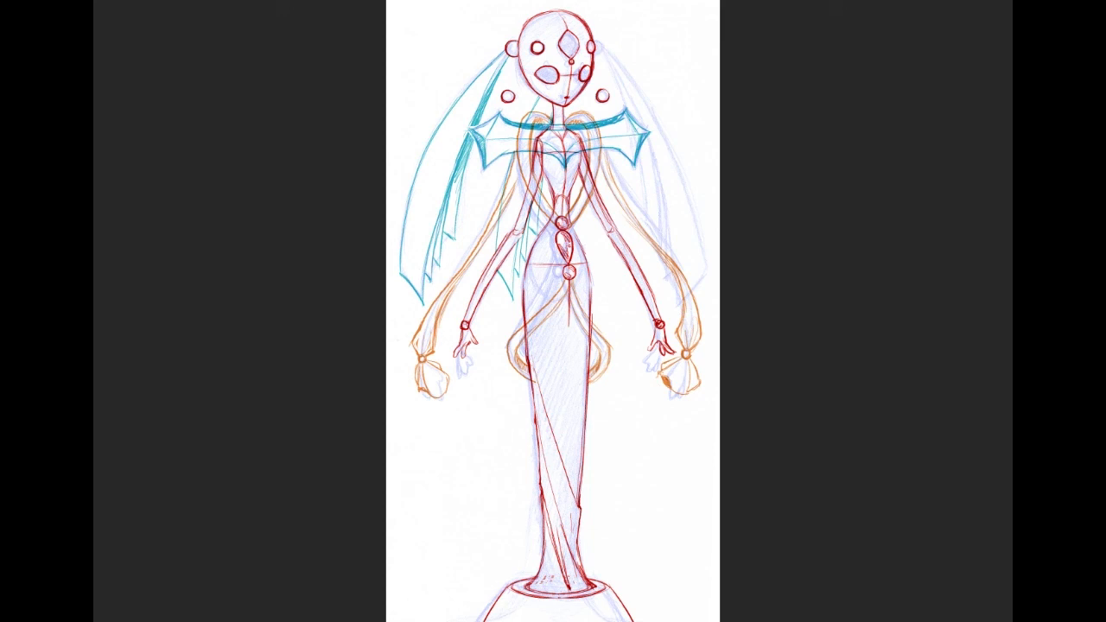
{"action": "key", "text": "Escape"}
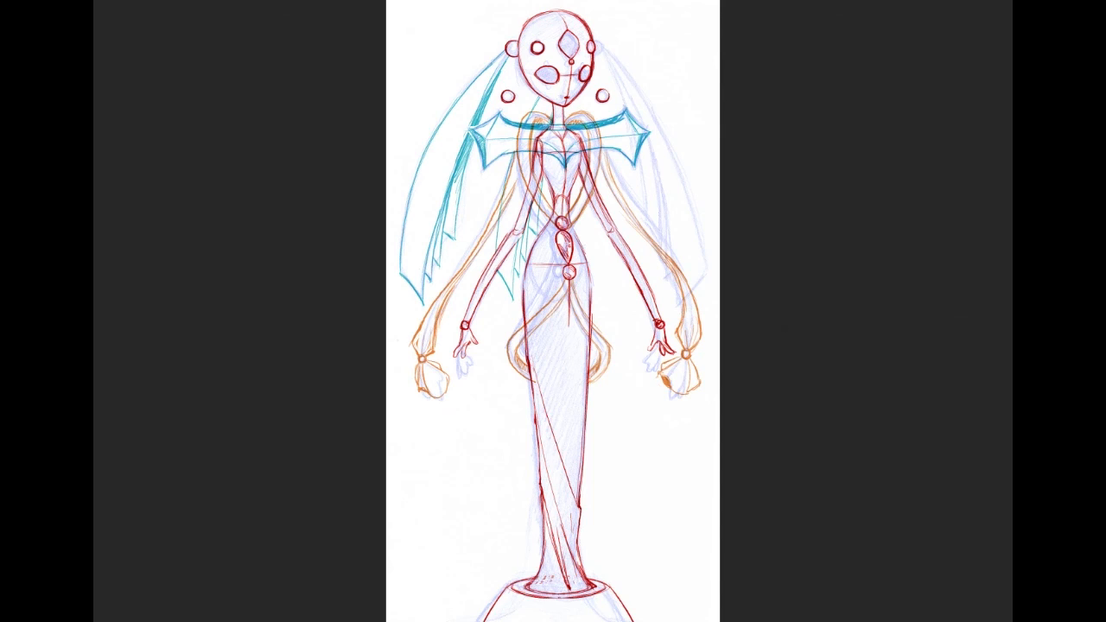